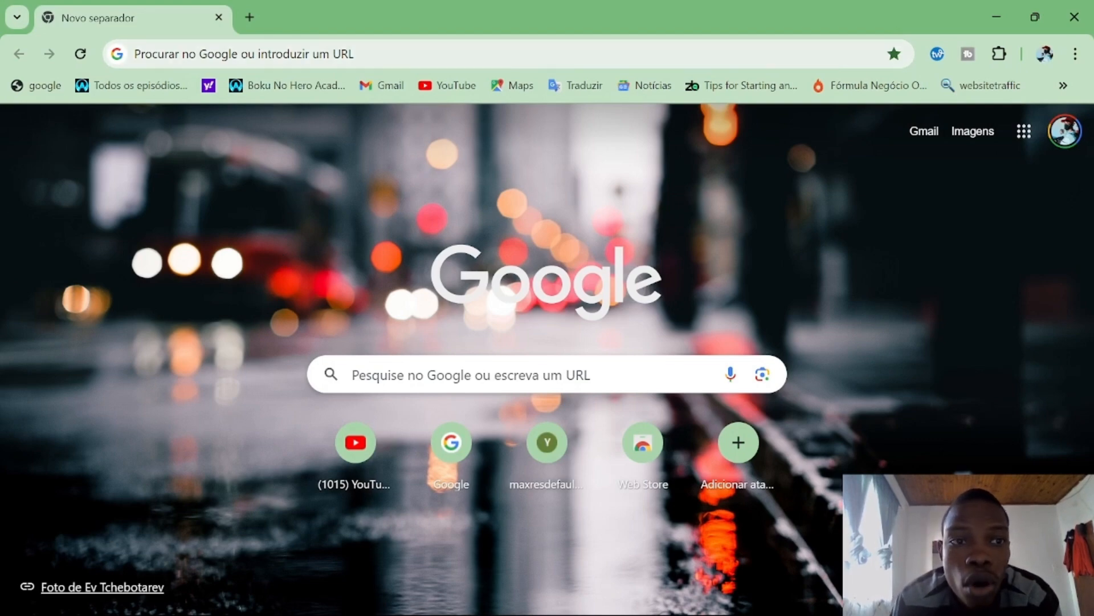
Search Google for "etsyhunt" and open the EtsyHunt website from the results.
click(146, 54)
text(etsyhunt)
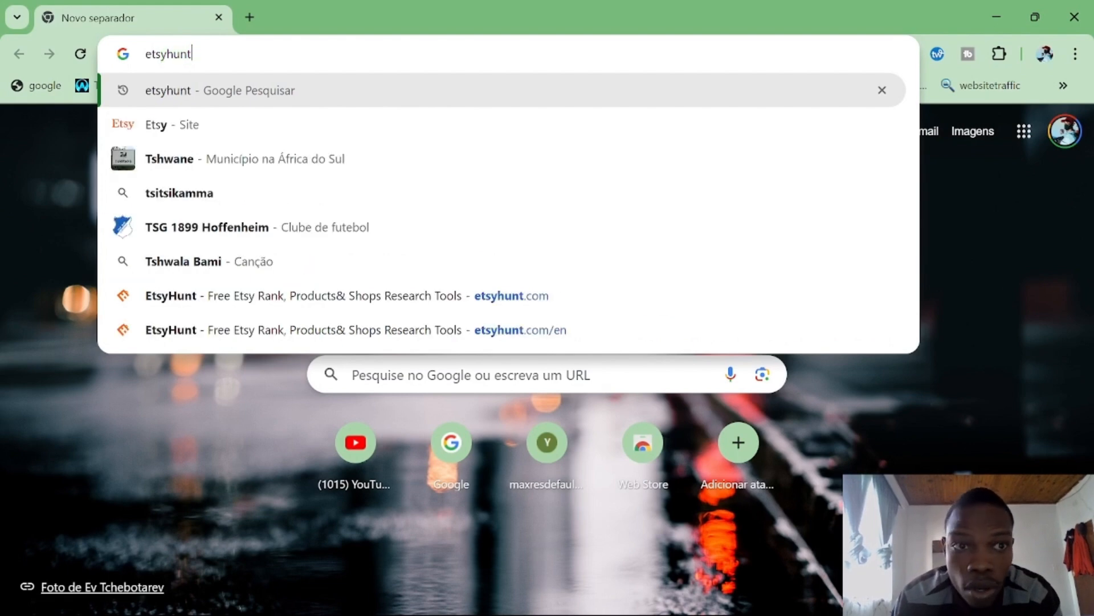
key(Return)
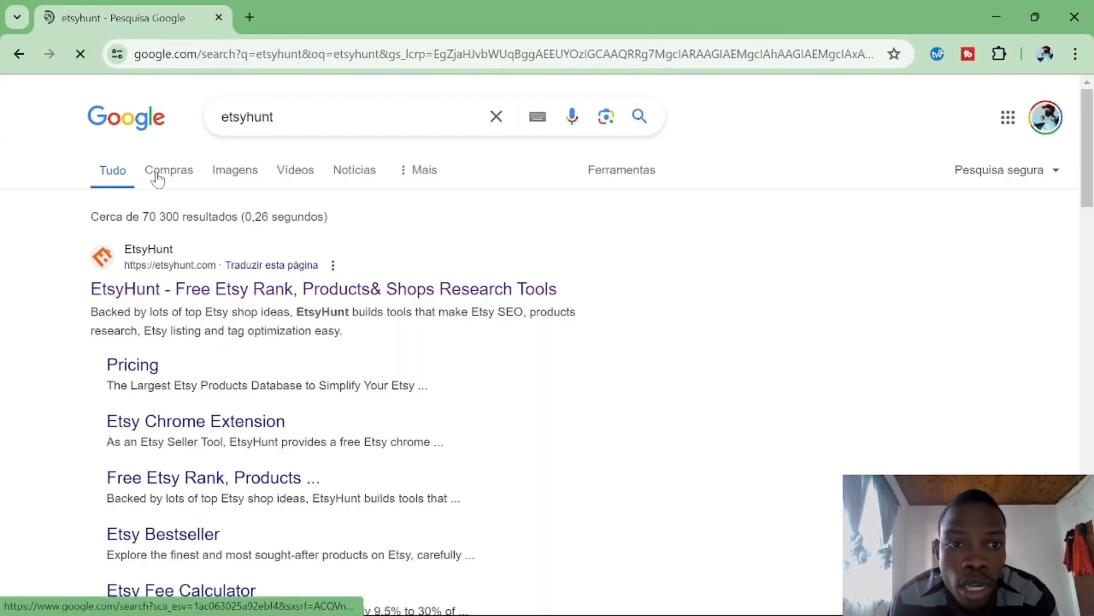
scroll(258, 250, down, 1)
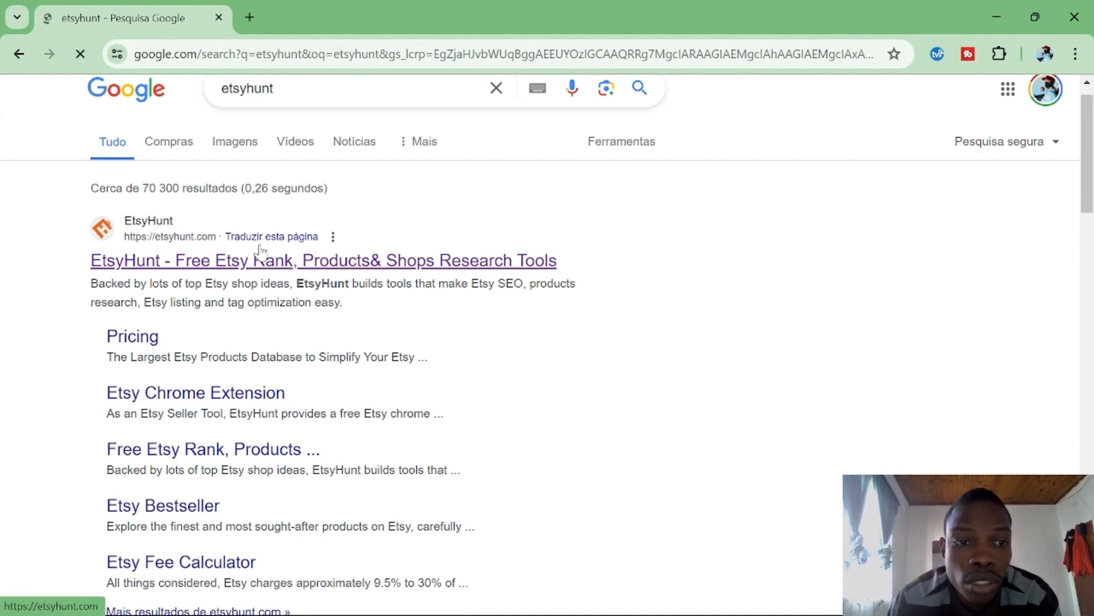
scroll(296, 283, down, 3)
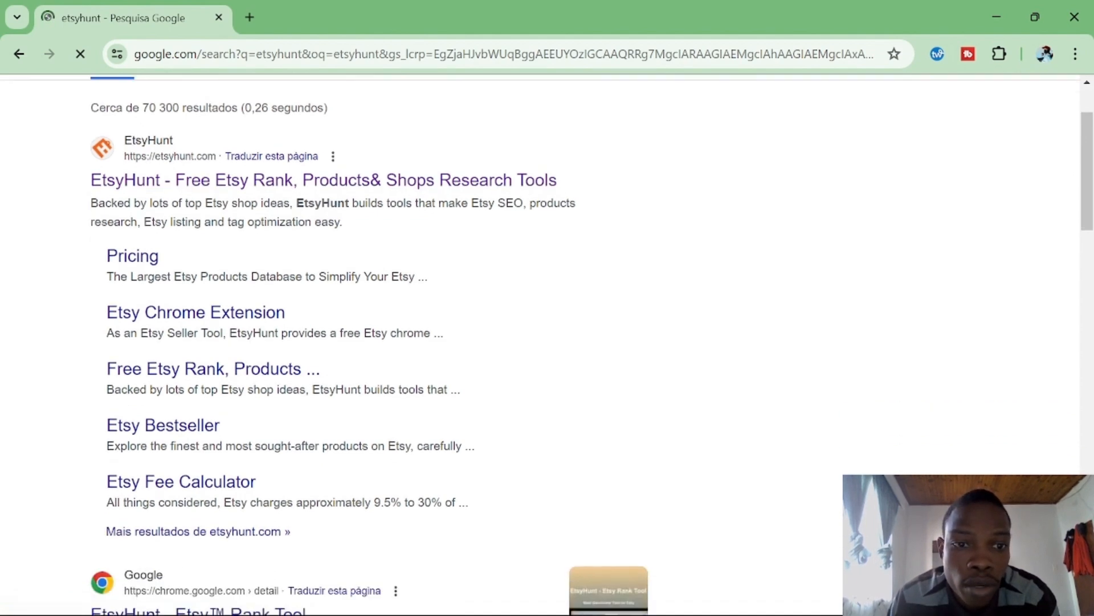
scroll(296, 283, up, 1)
click(350, 211)
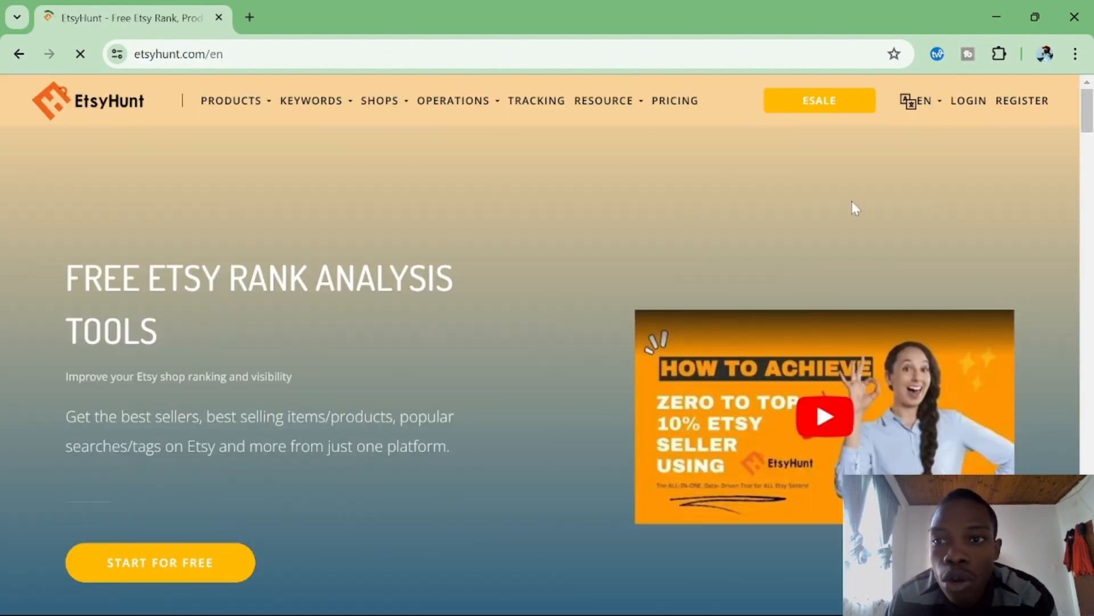
Log in to EtsyHunt with the suggested Google account and open the Etsy Product Database.
click(983, 111)
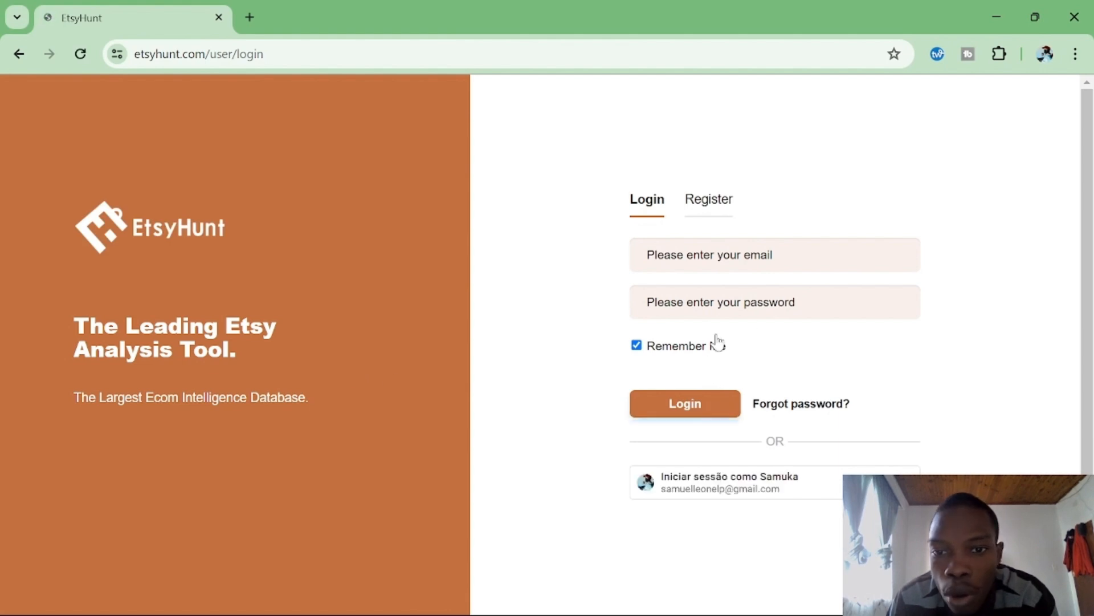
click(756, 495)
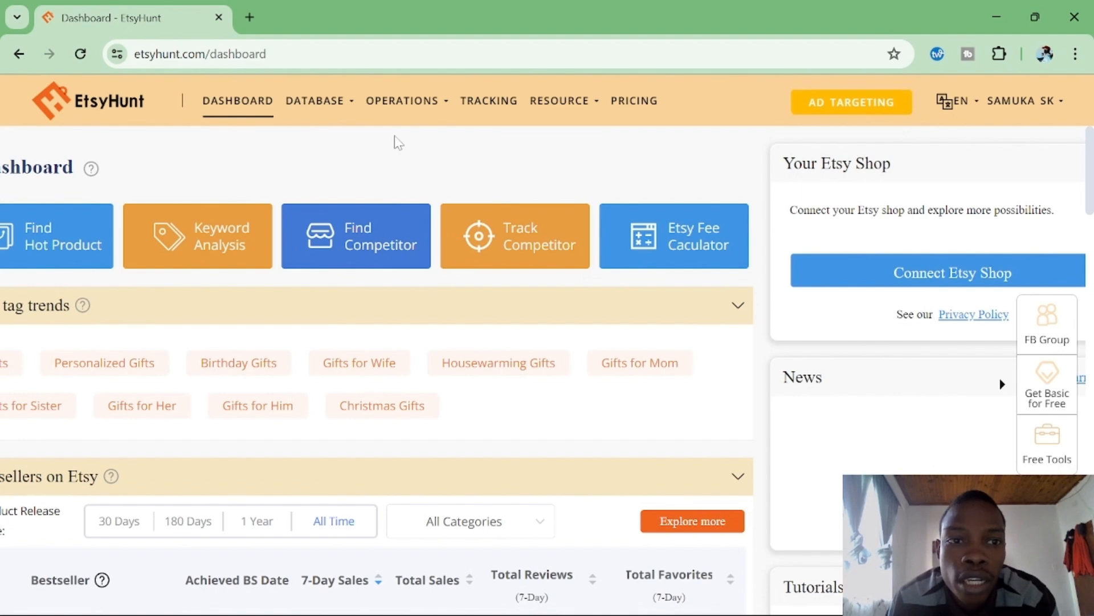
mouse_move(330, 122)
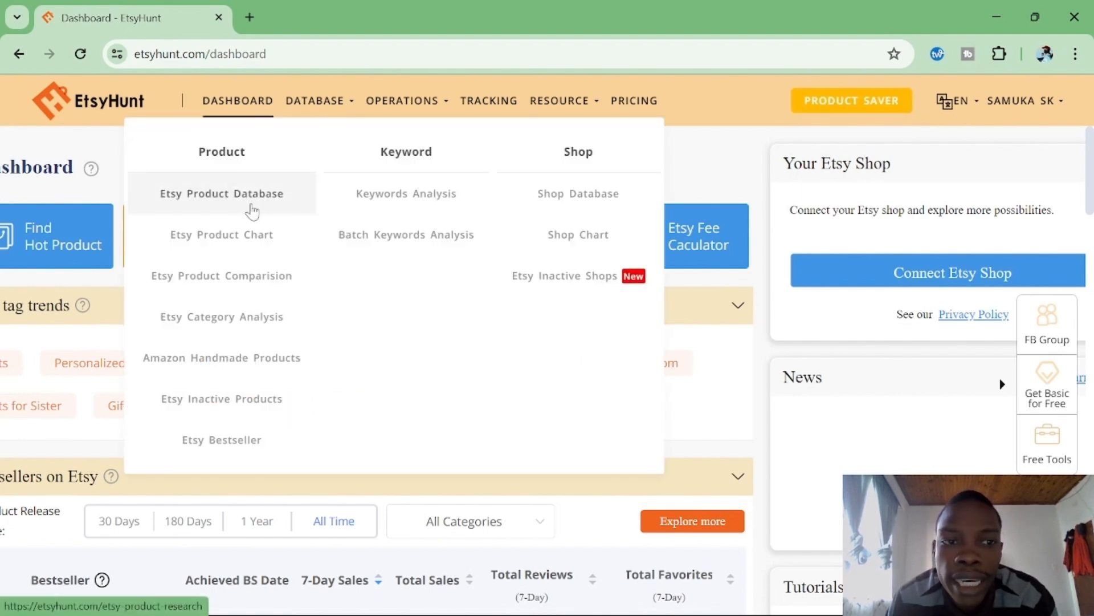
click(251, 209)
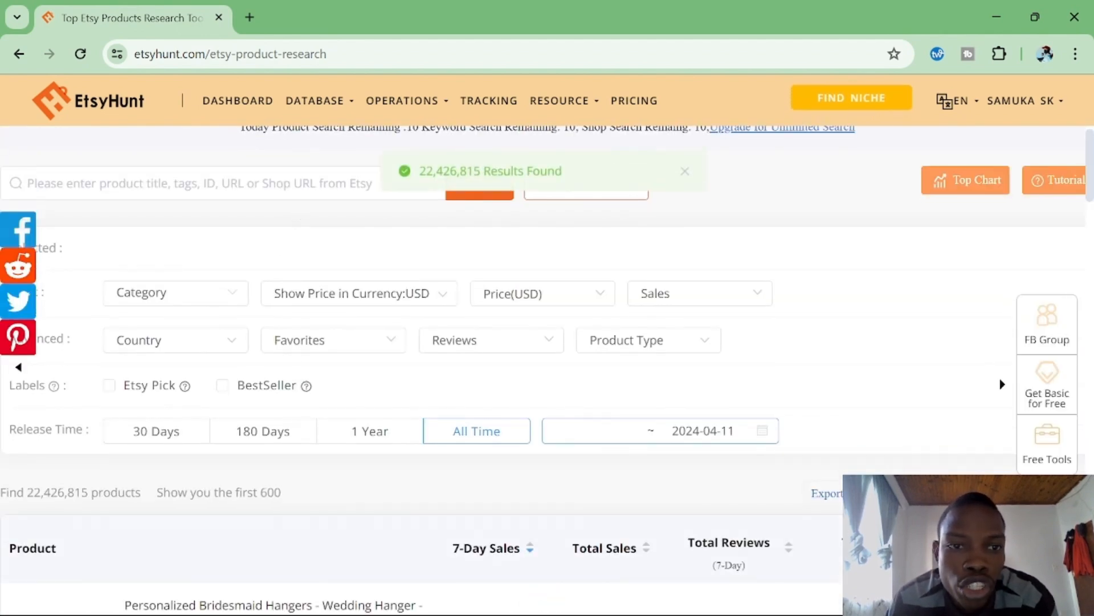
Search the product database for "t shirt" and limit the release time to 1 Year.
text(t)
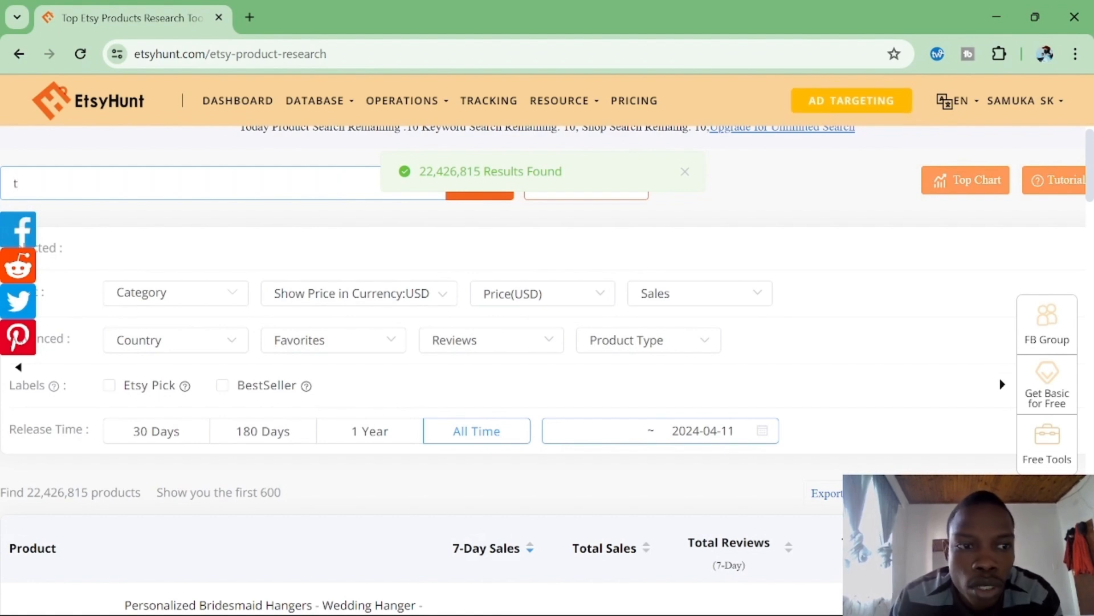
text( shirt)
key(Return)
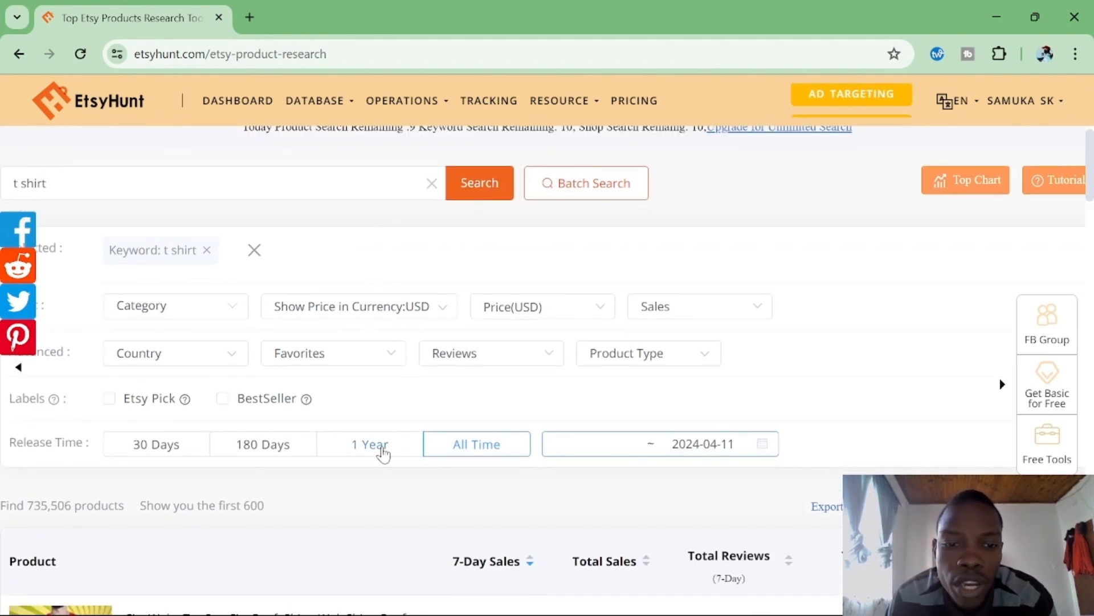
click(381, 451)
scroll(382, 452, down, 3)
scroll(386, 453, down, 3)
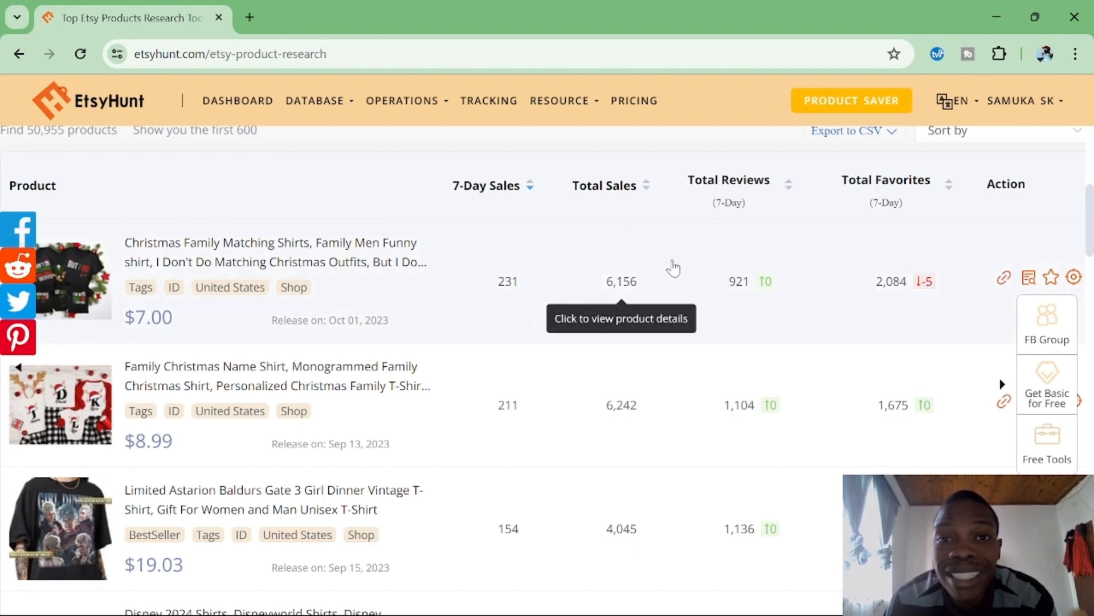
Open the Windows Calculator and move it clear of the product list's Total Sales column.
mouse_move(599, 615)
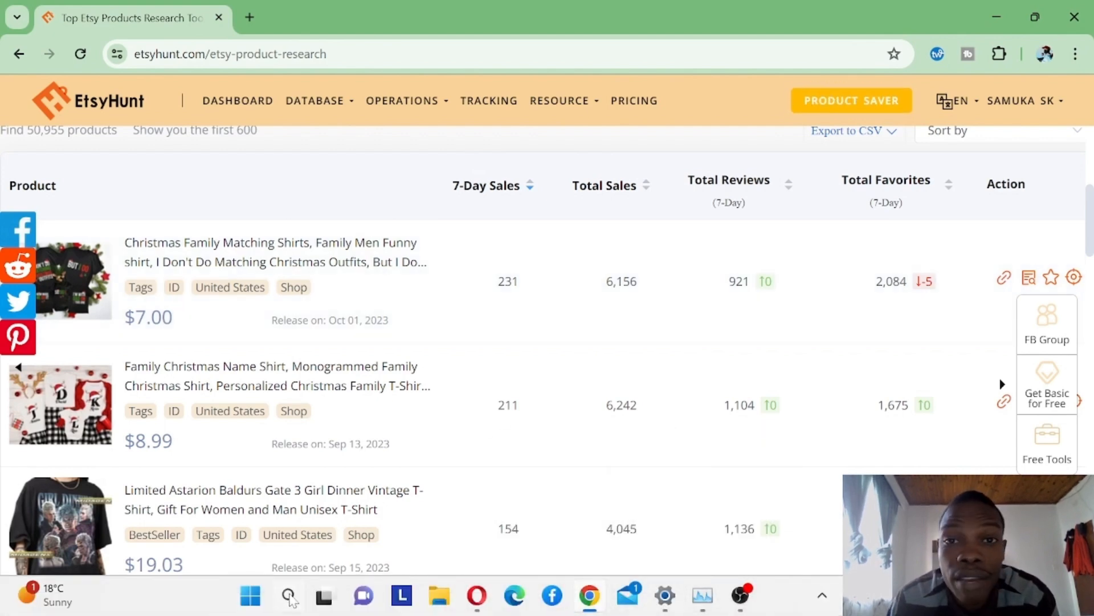
click(289, 597)
text(cal)
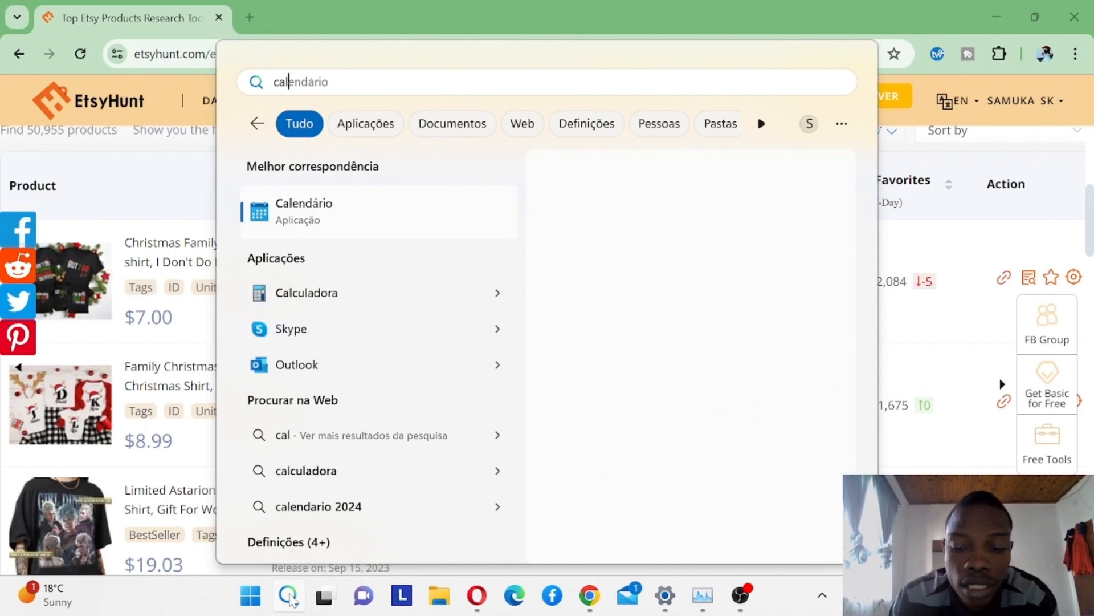
click(354, 296)
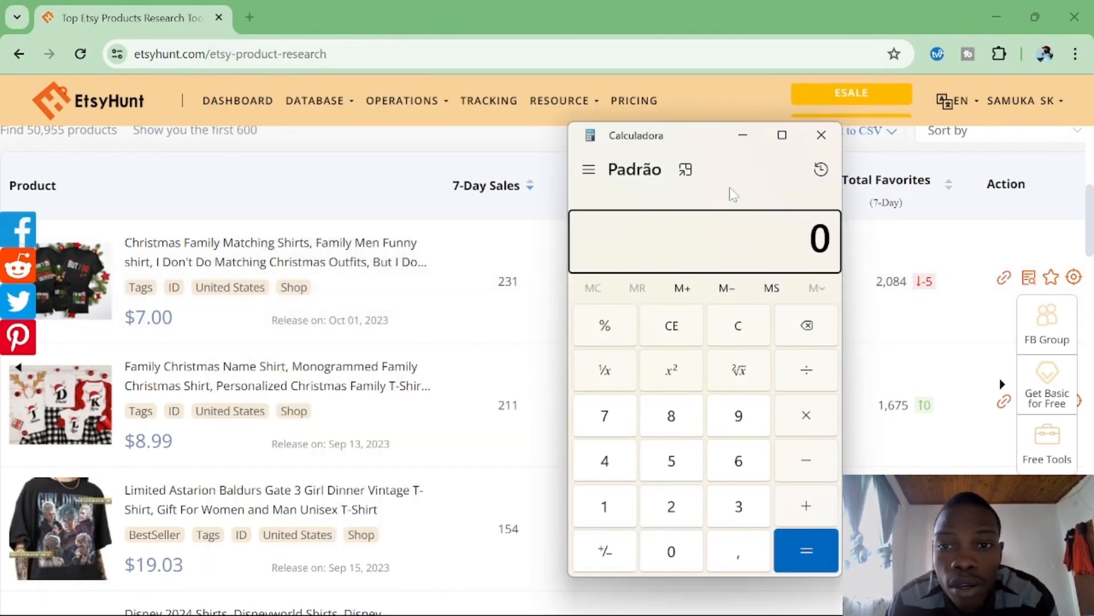
drag(702, 138, 819, 147)
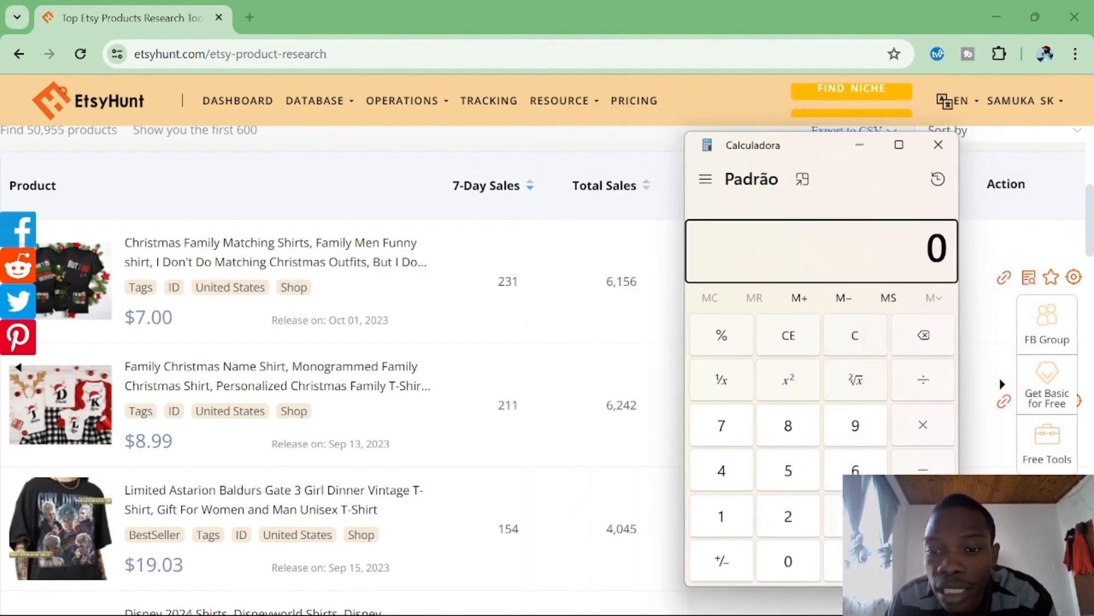
Multiply the first shirt's total sales, 6156, by its price of 7, and minimize the Calculator.
click(834, 469)
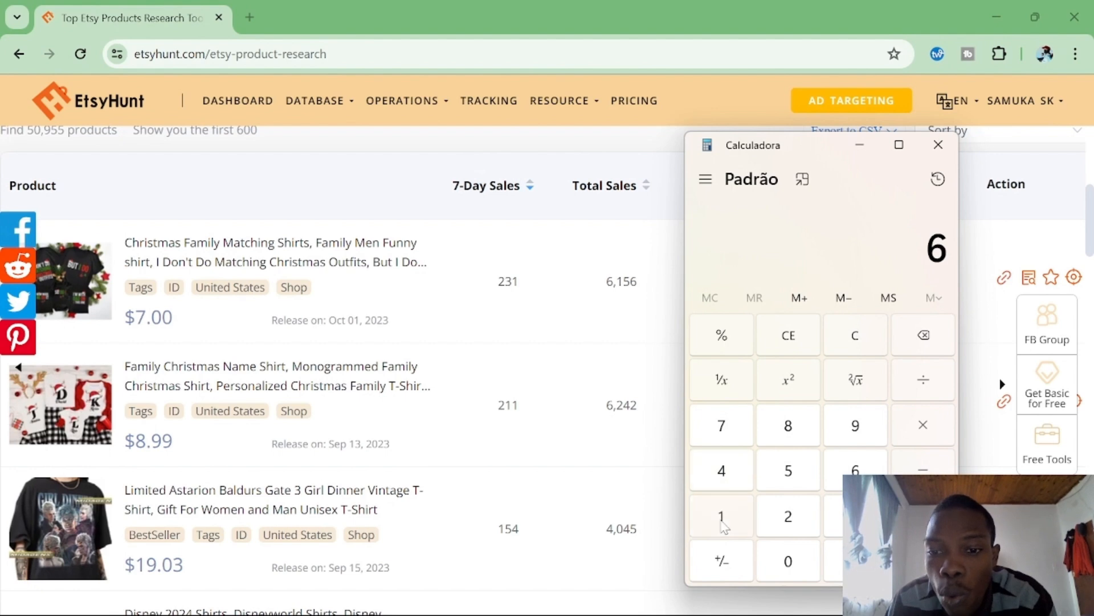
click(788, 471)
click(860, 469)
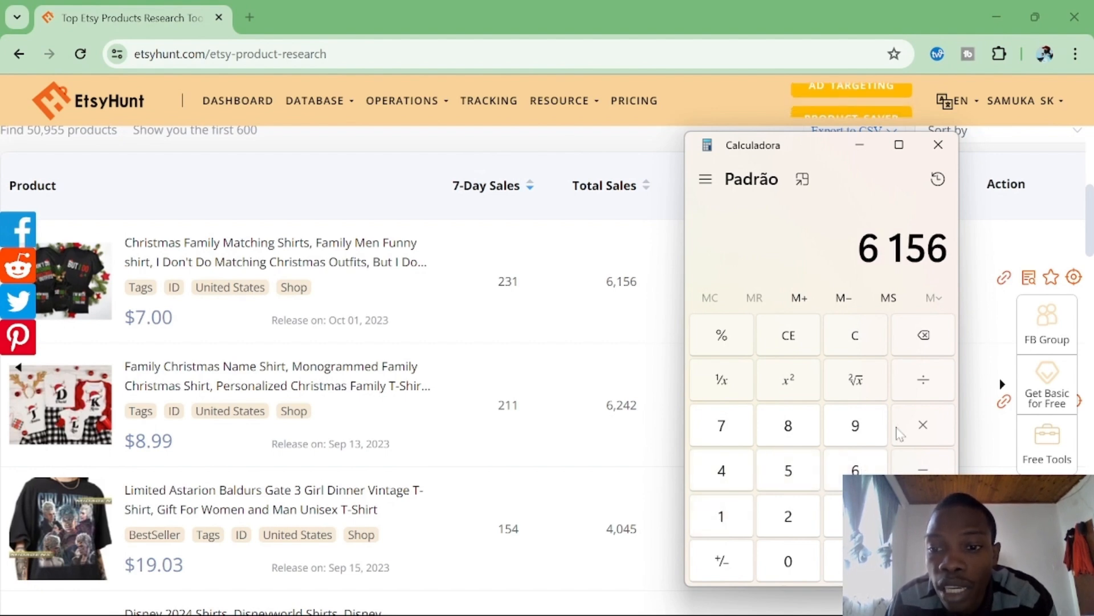
click(739, 429)
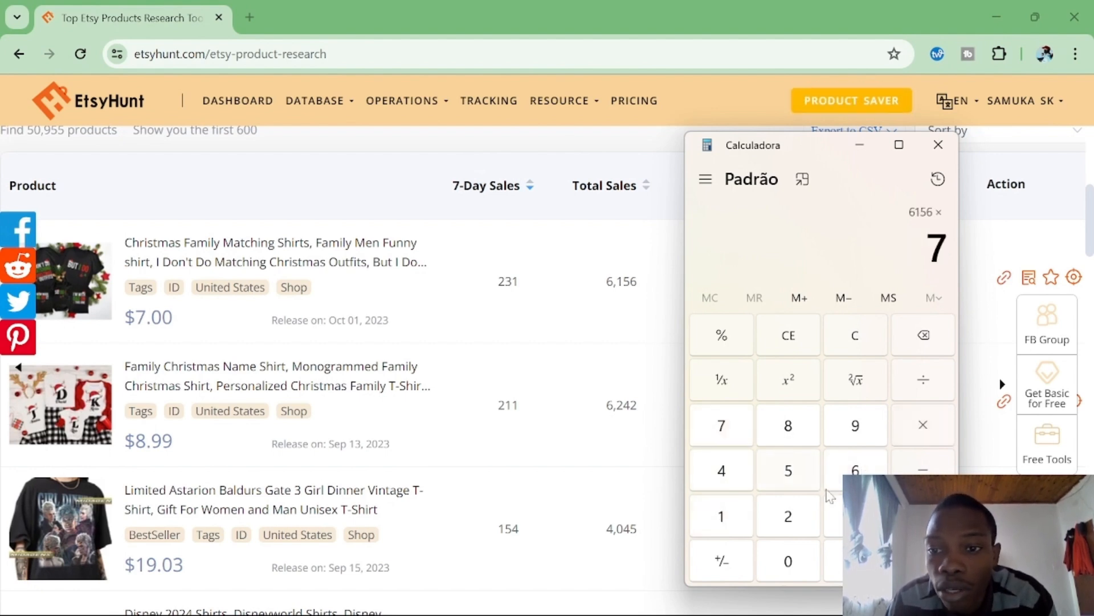
click(923, 561)
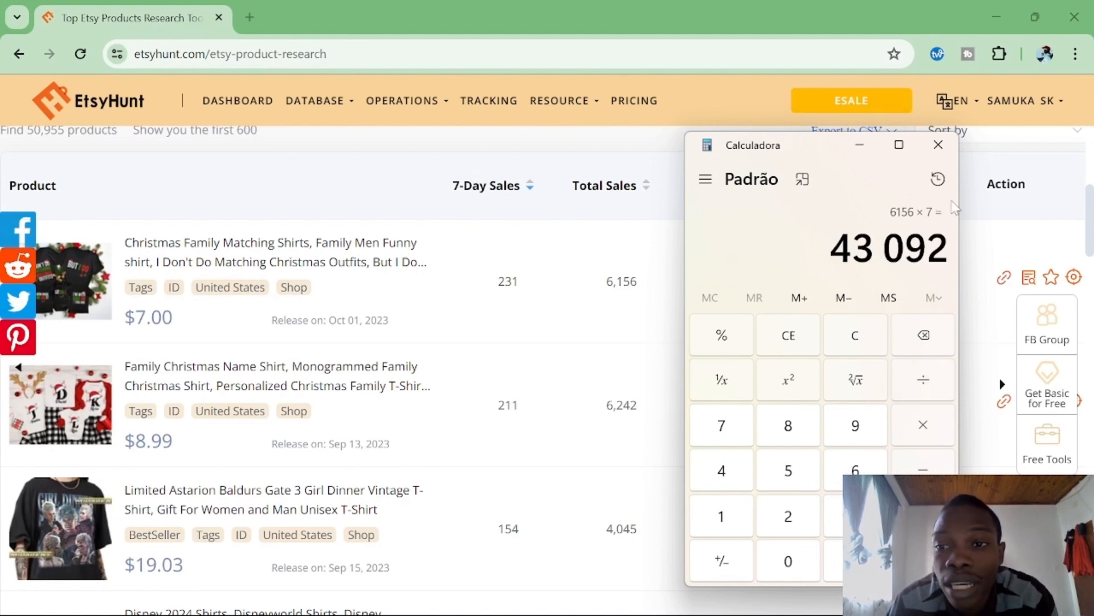
click(861, 146)
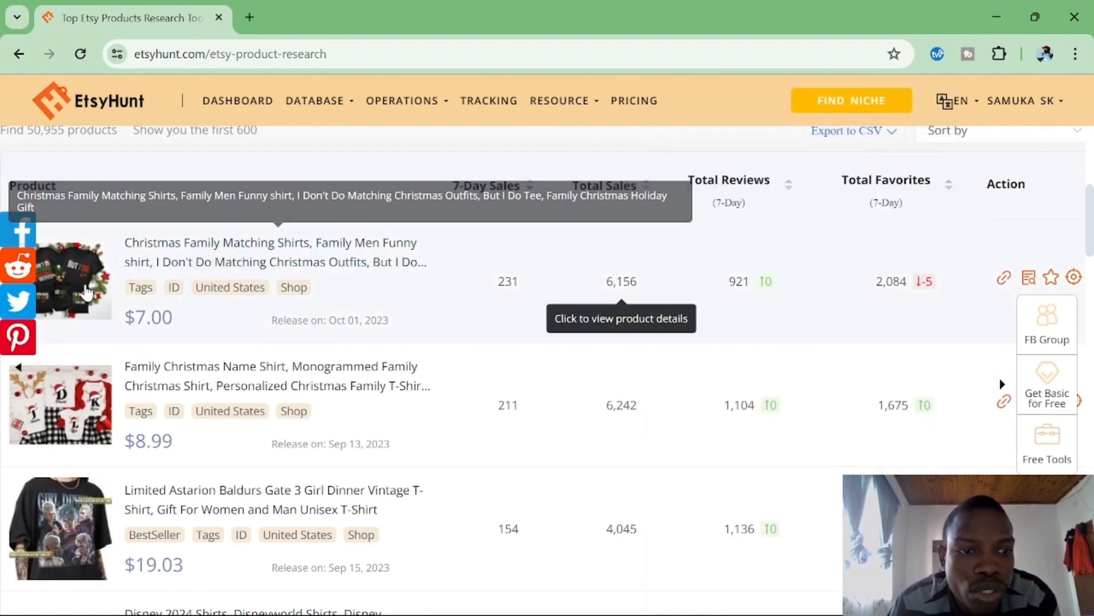
Open the Christmas Family Matching Shirts product details and review the listing's tags, description and shop information.
click(63, 284)
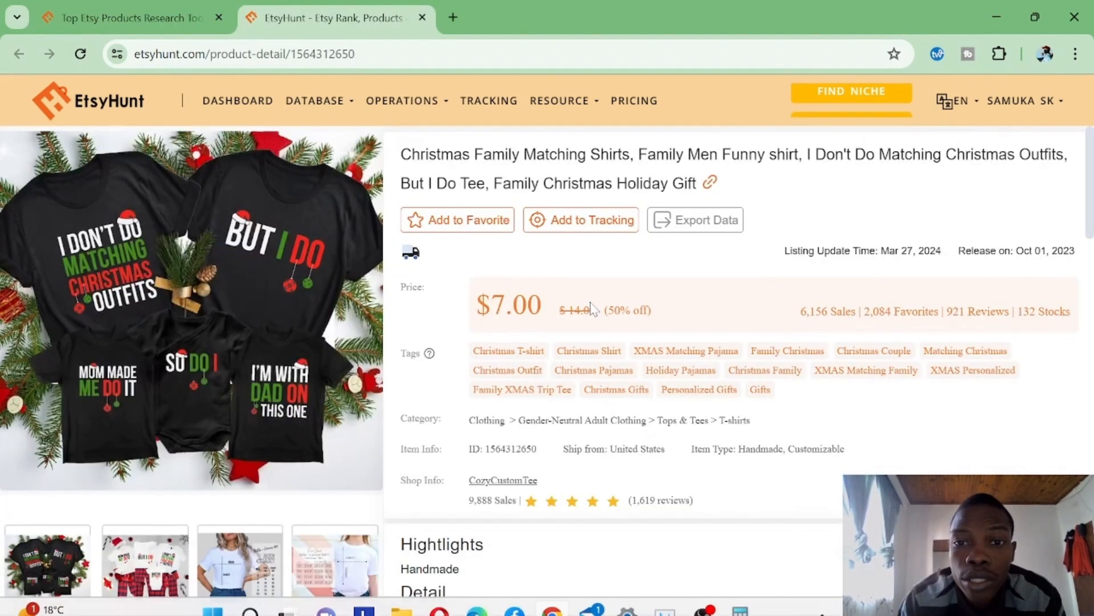
scroll(567, 411, down, 3)
scroll(567, 410, down, 6)
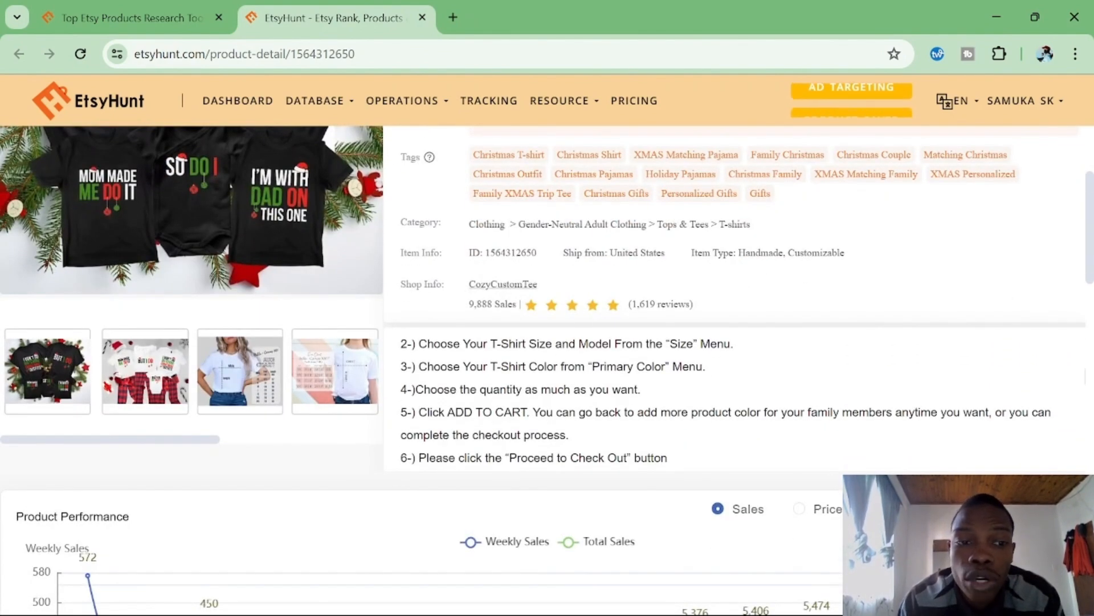
scroll(736, 399, up, 5)
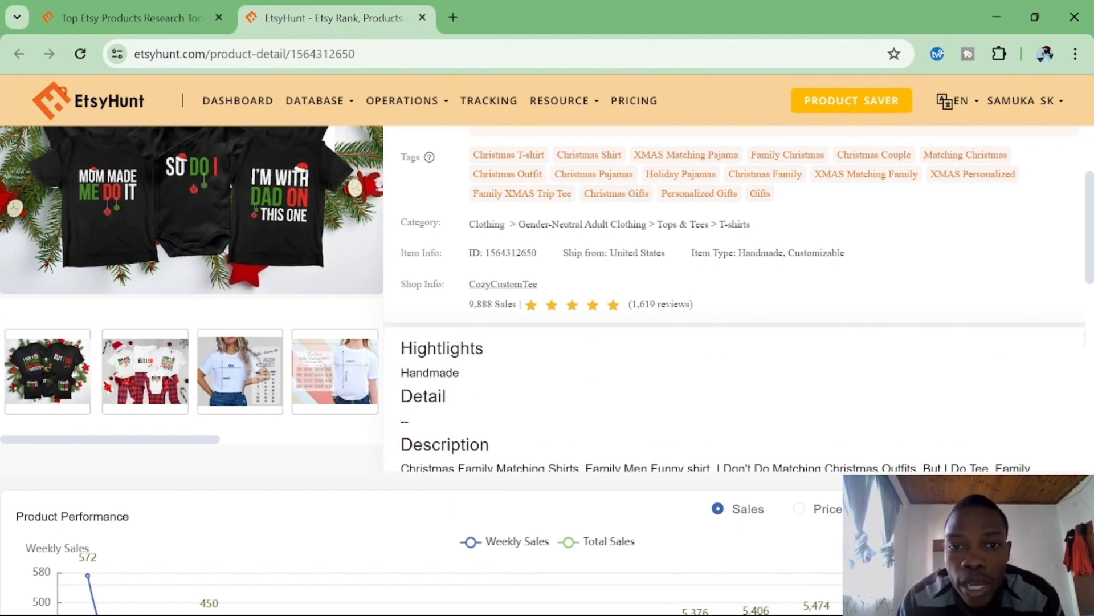
scroll(566, 410, up, 4)
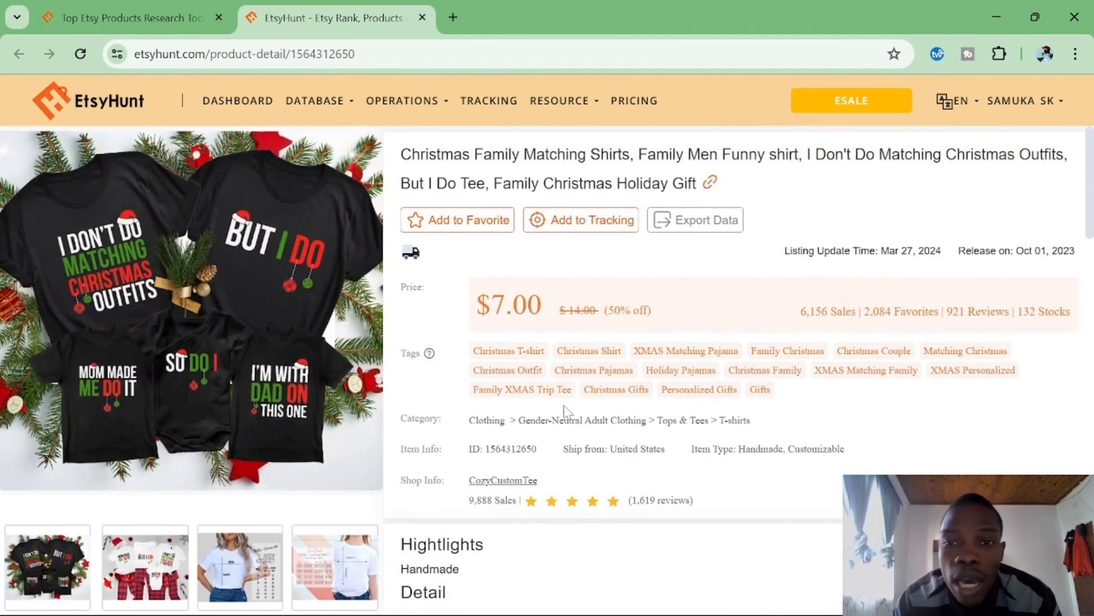
scroll(566, 411, down, 1)
scroll(563, 414, up, 1)
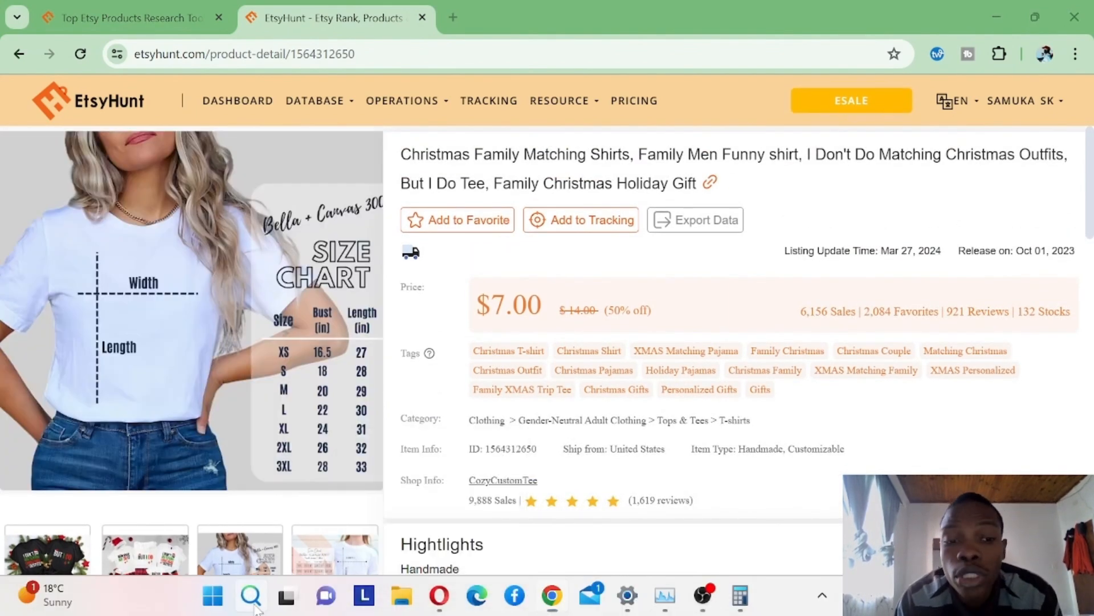
Open Notepad and create a new blank note.
click(251, 596)
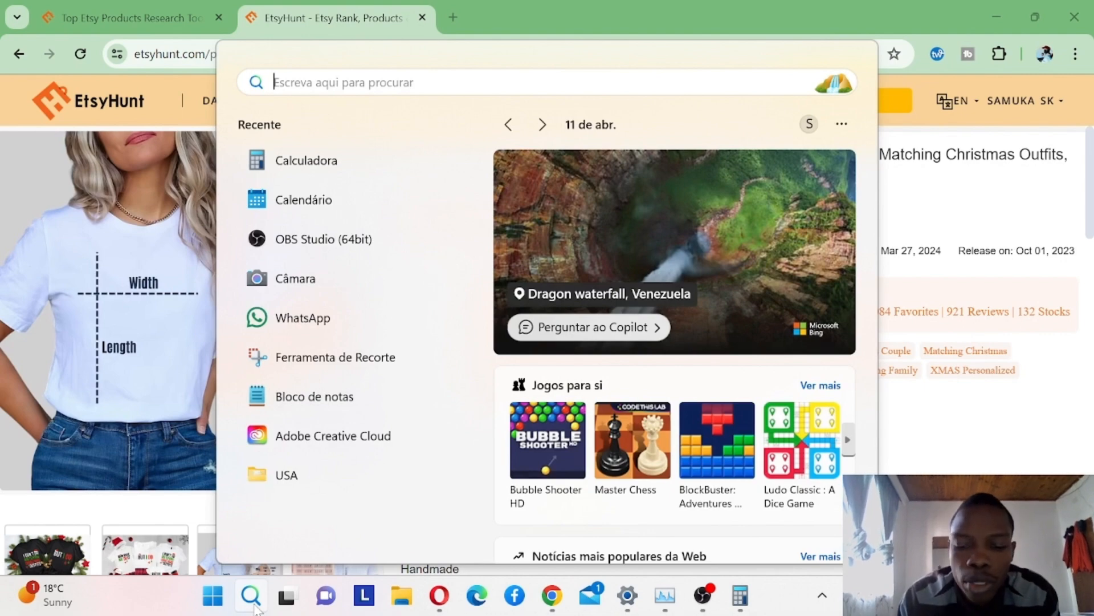
text(note)
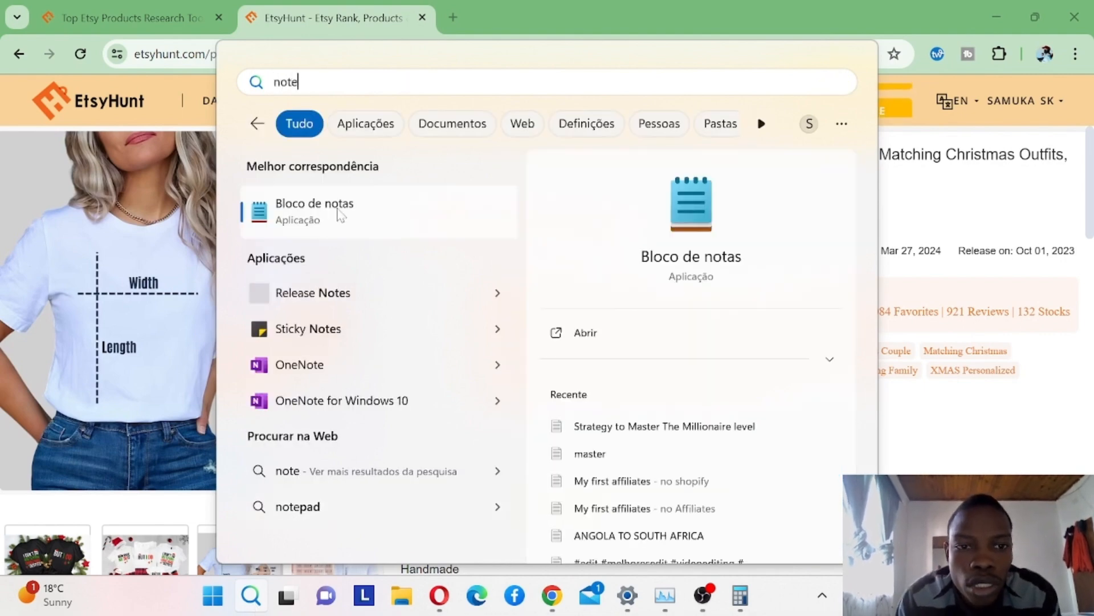
click(340, 214)
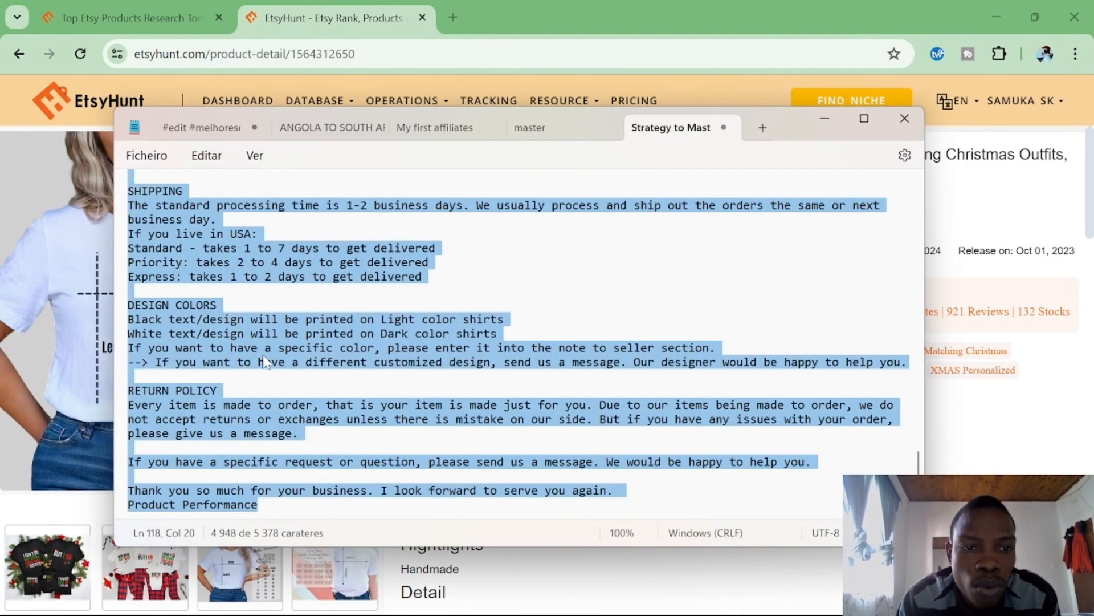
click(763, 127)
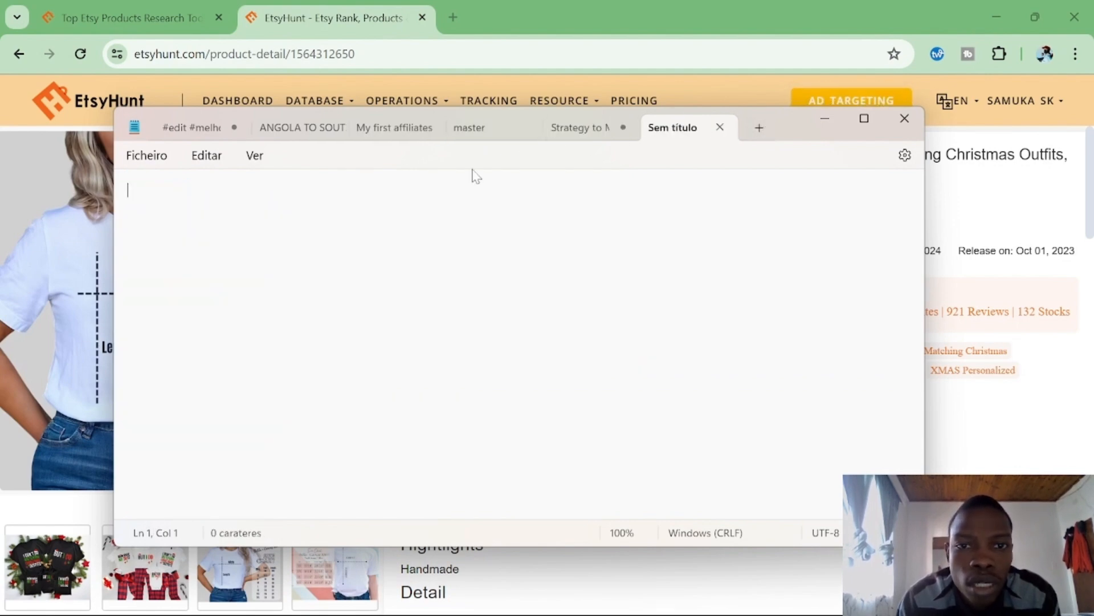
Show the listing's first product photo and arrange the blank Notepad note side by side with the EtsyHunt window.
click(47, 566)
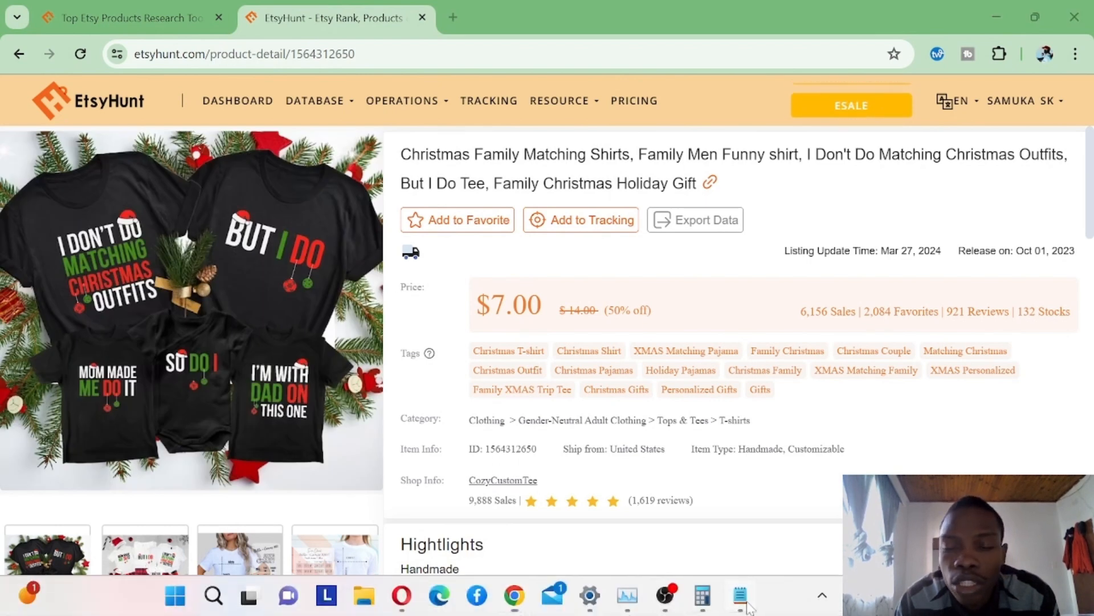
click(740, 596)
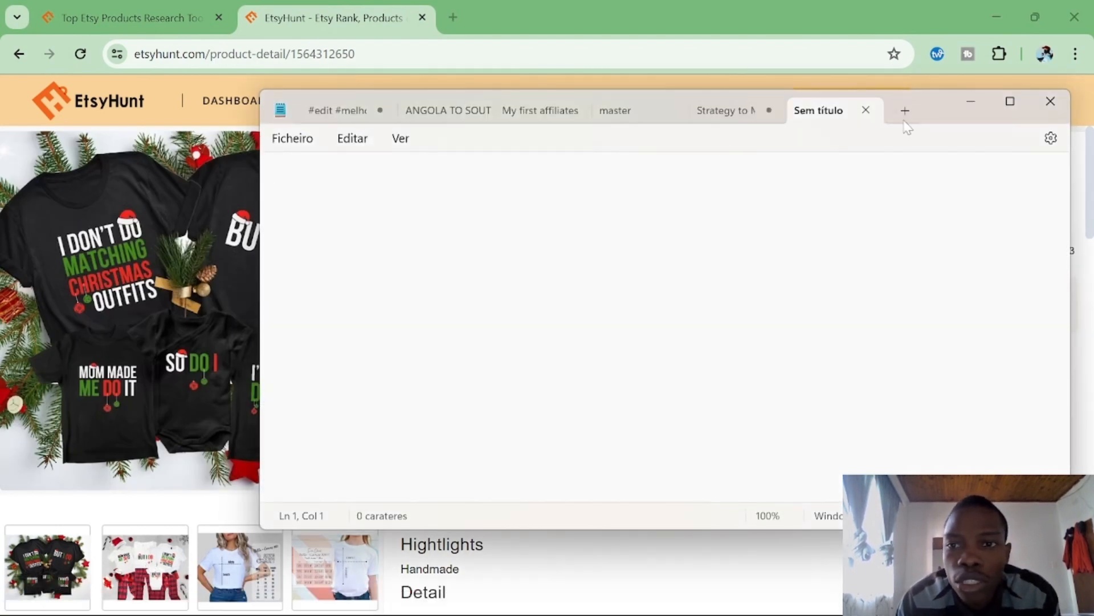
drag(933, 112, 1091, 120)
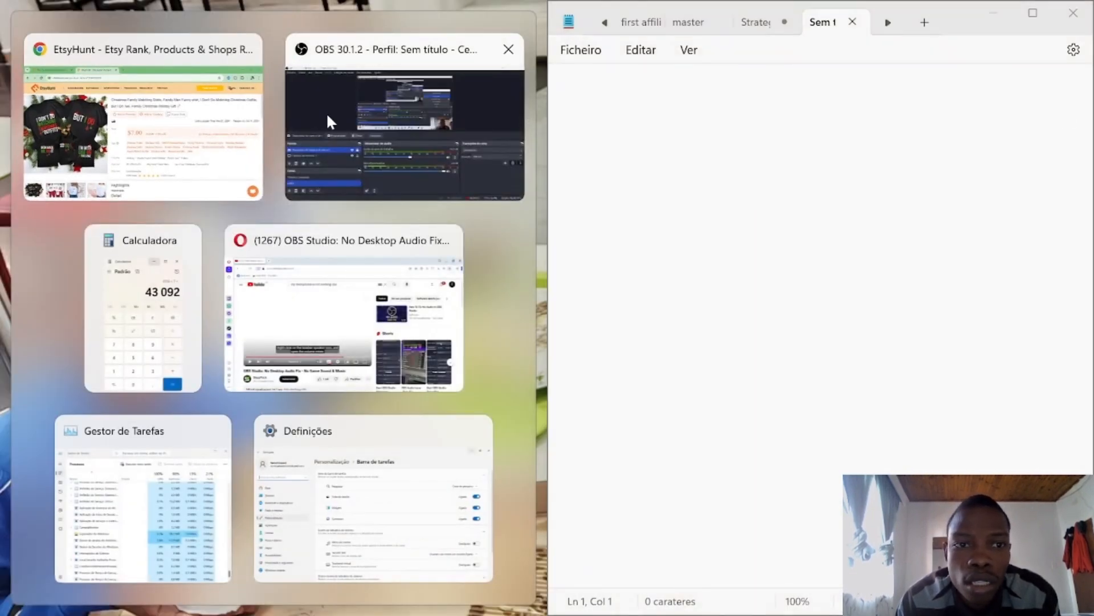
click(183, 88)
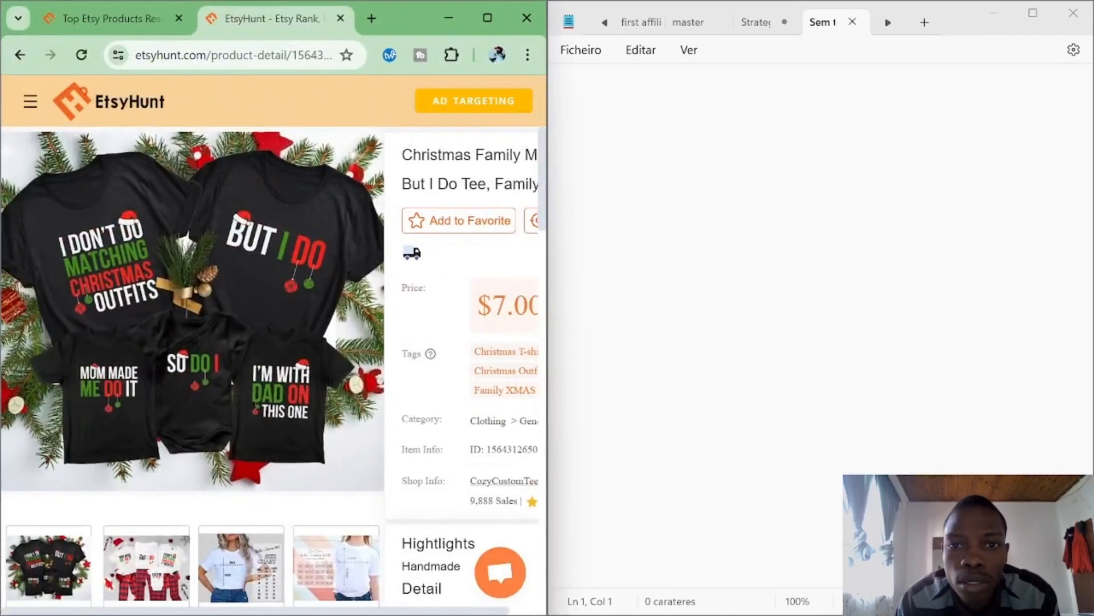
click(620, 122)
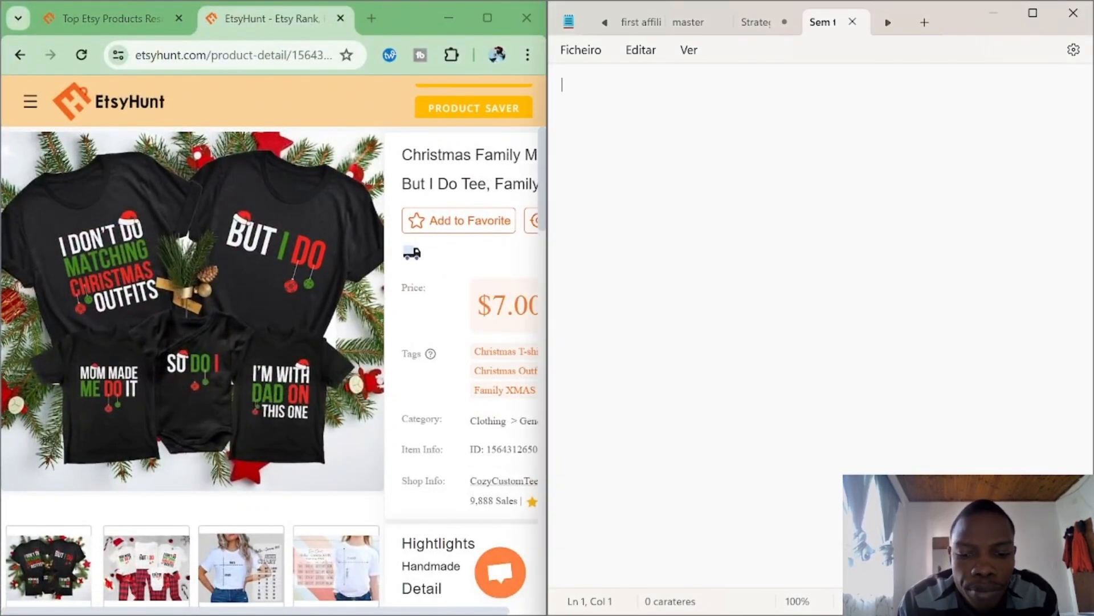
Write the five shirts' slogans from the photo in the note, starting with "I DON´T DO MATCHING CHRISTMAS OUTFIT", and return to the maximized product page.
text(I DON´T DO)
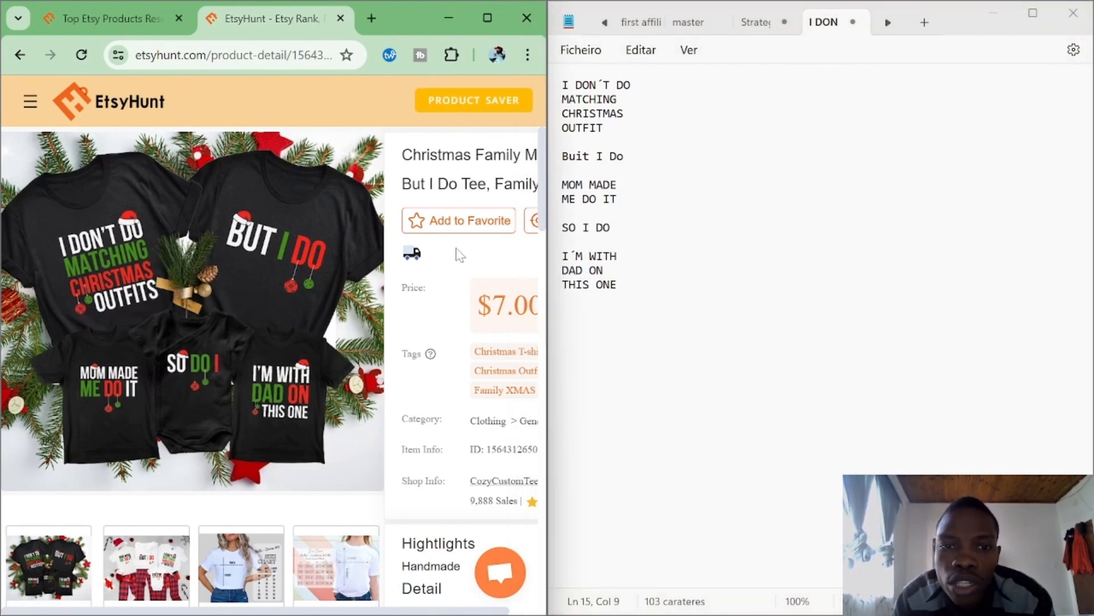
click(993, 13)
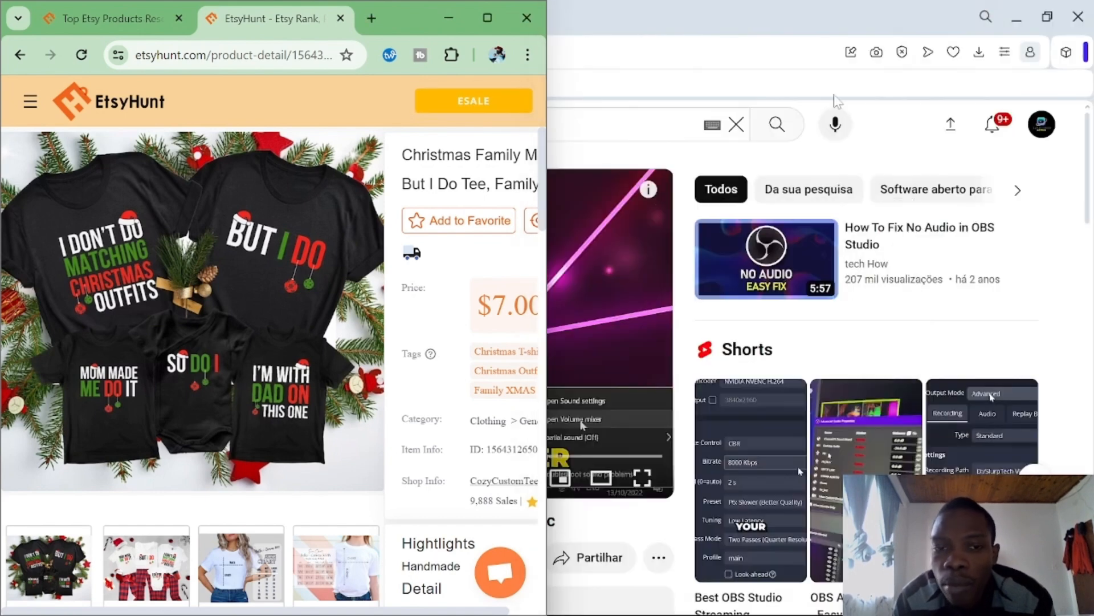
click(488, 18)
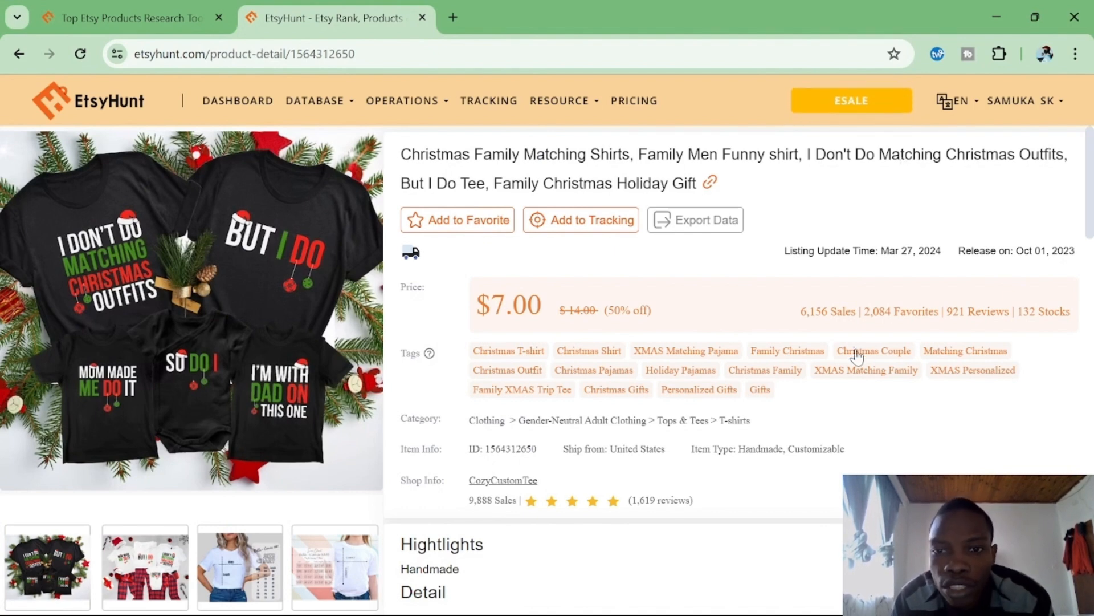
Review the listing's description with its ordering instructions and the weekly and total sales chart.
scroll(856, 356, down, 2)
scroll(657, 494, down, 2)
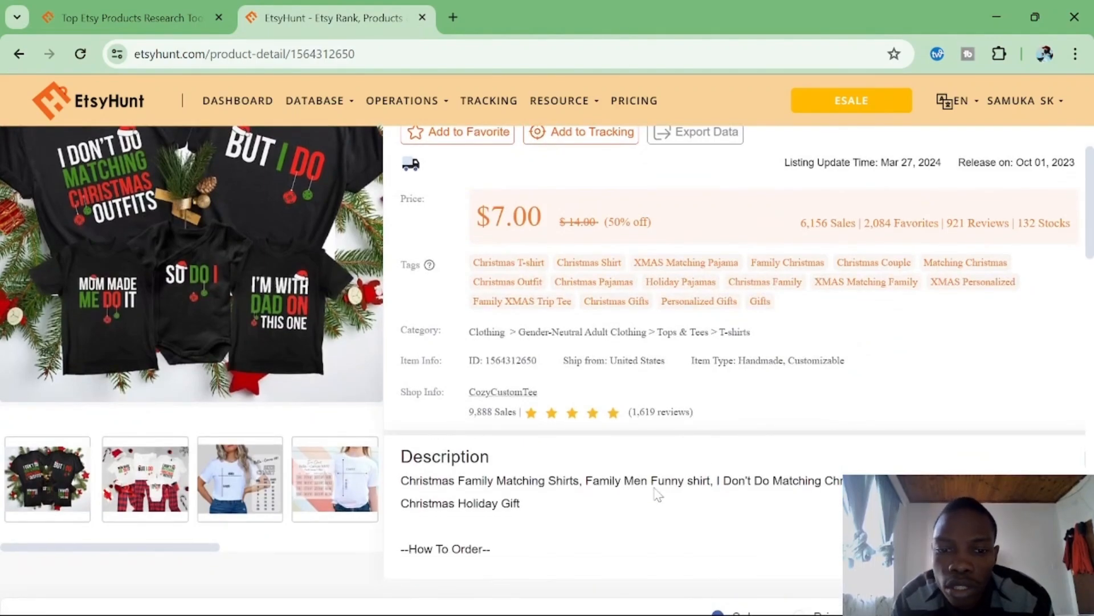
scroll(657, 495, down, 2)
scroll(657, 495, down, 4)
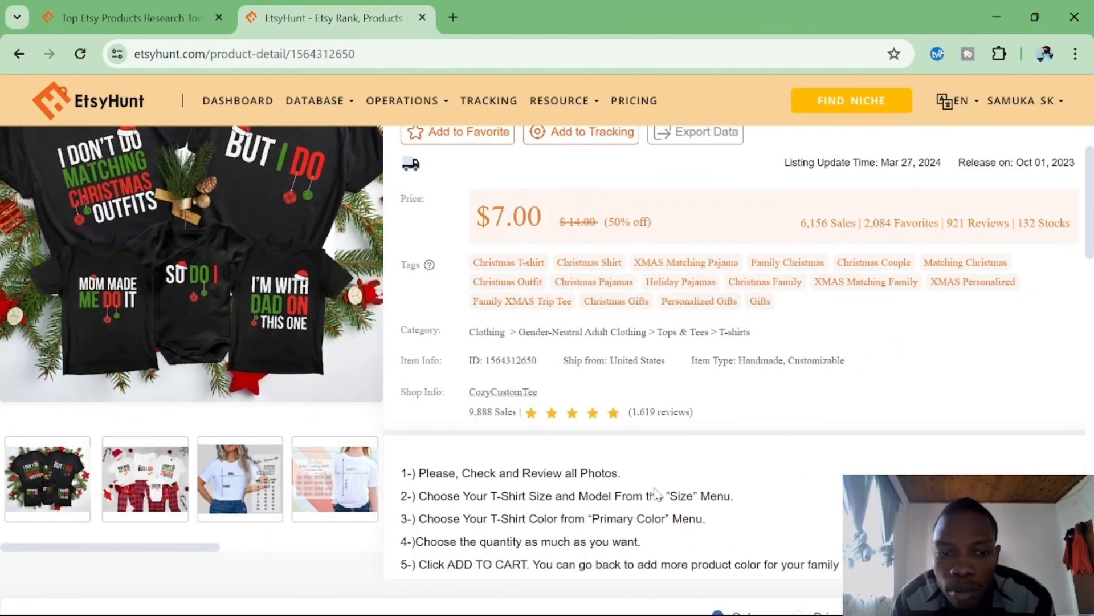
scroll(858, 374, down, 8)
scroll(858, 373, down, 1)
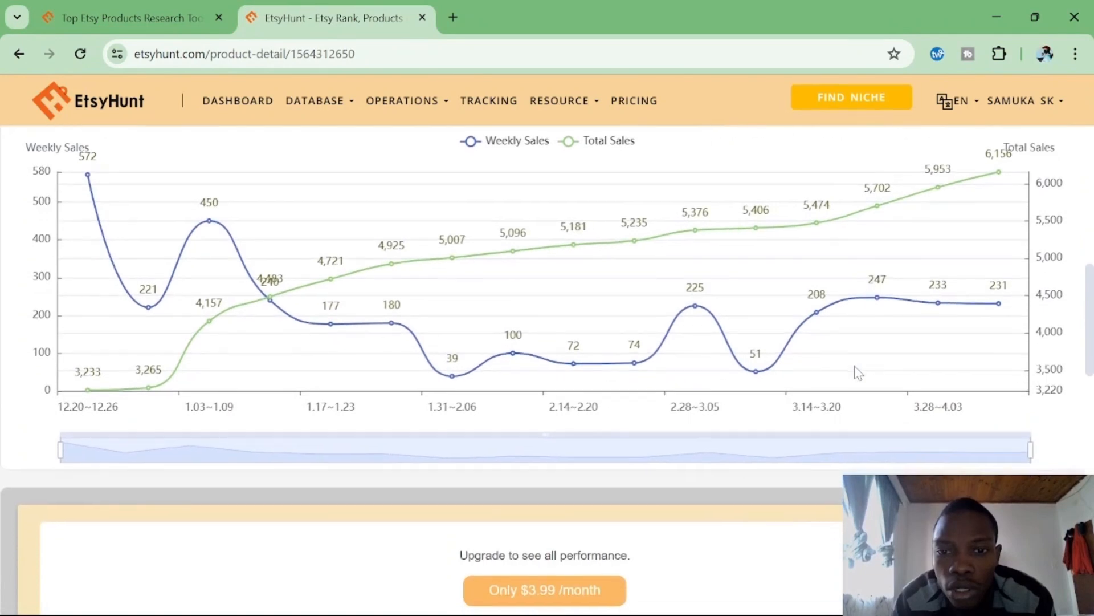
scroll(857, 371, up, 10)
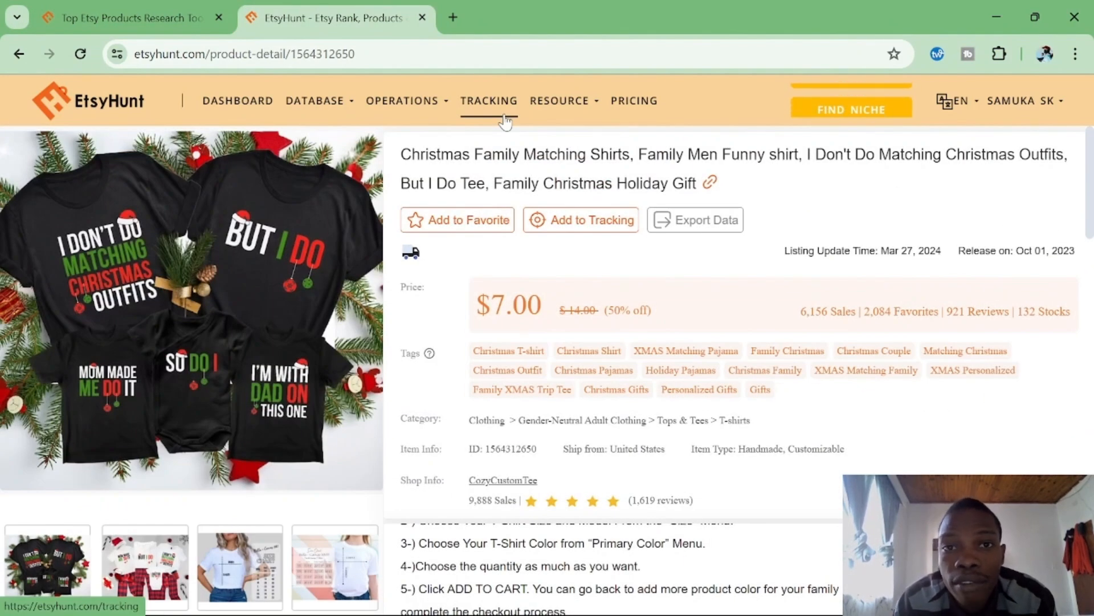
Open canva.com in a new browser tab.
click(458, 14)
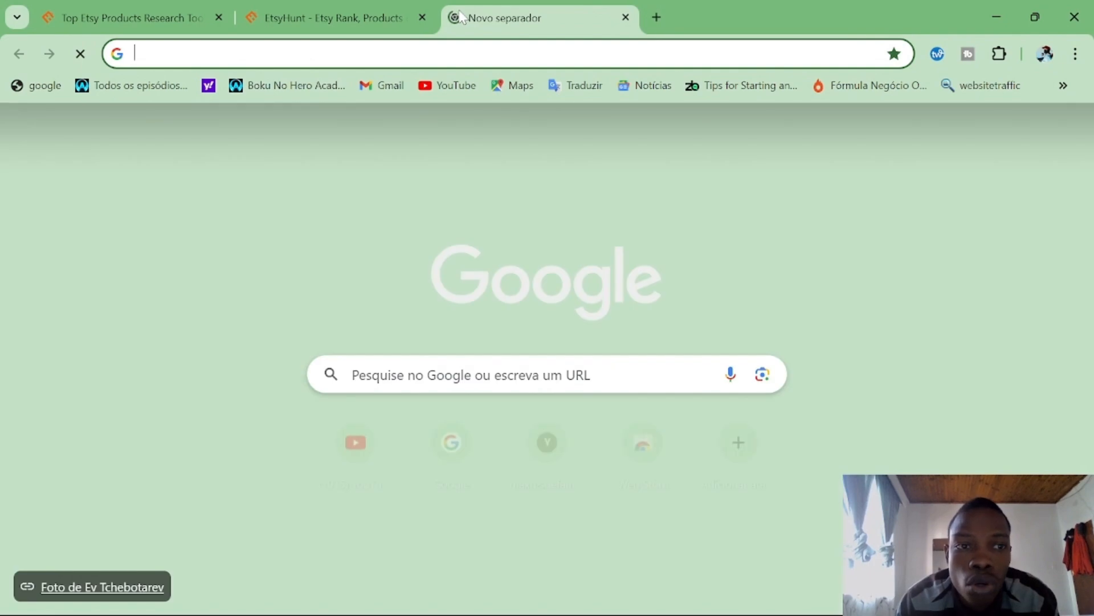
text(CAN)
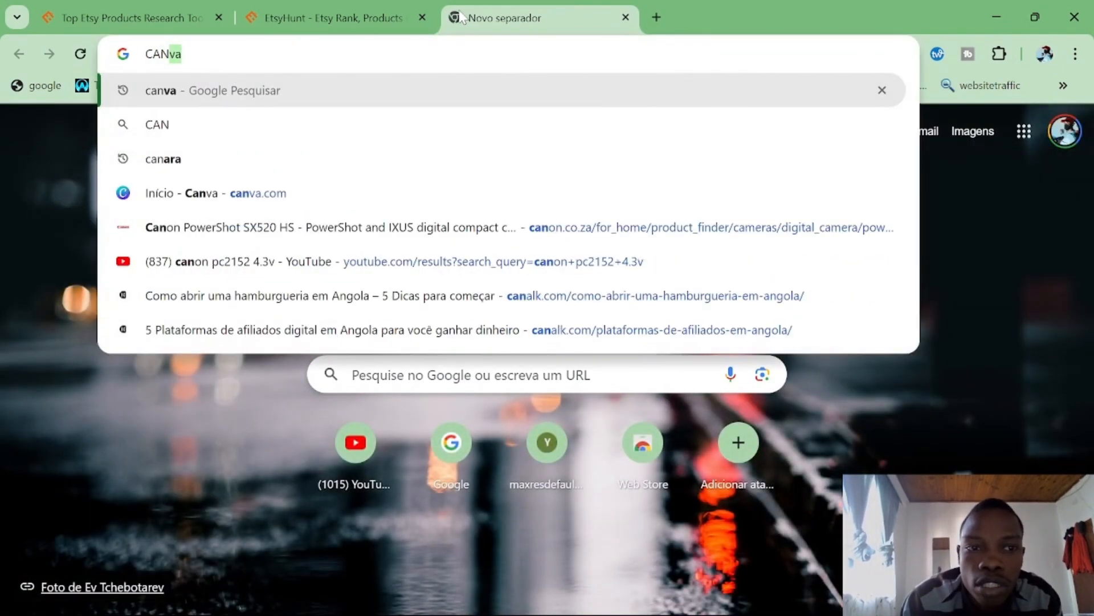
text(VA)
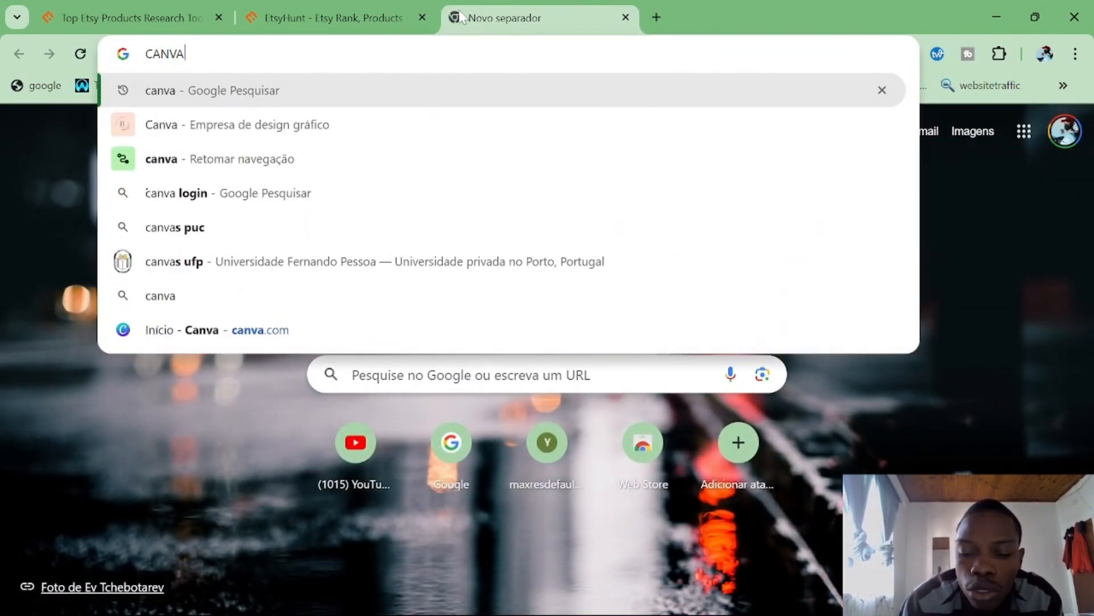
text(.COM)
key(Return)
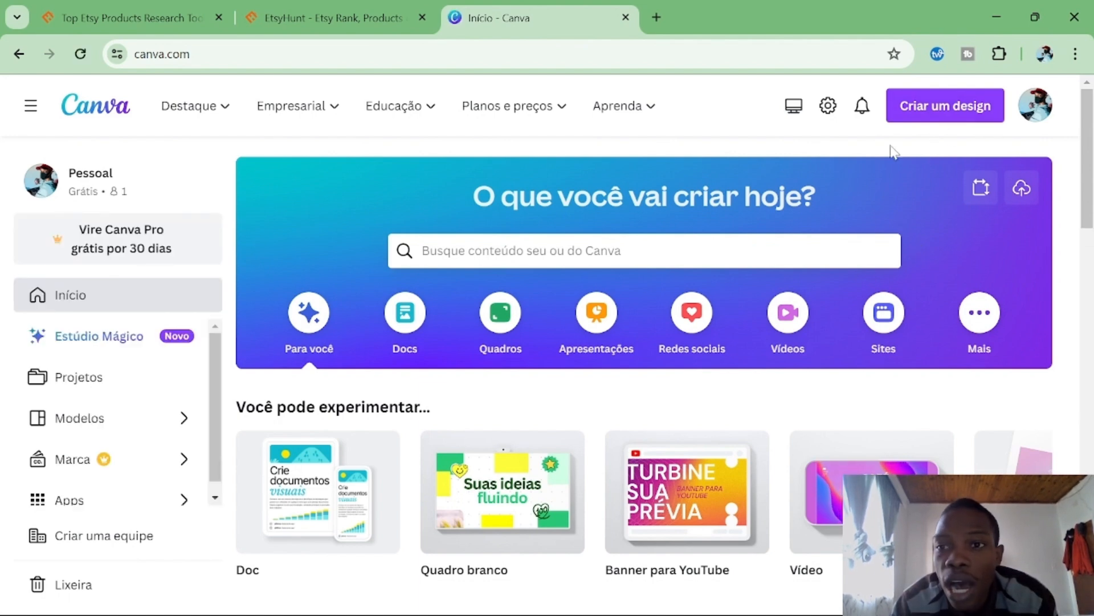
Create a new custom-size Canva design 4500 px wide and 5100 px high.
click(952, 107)
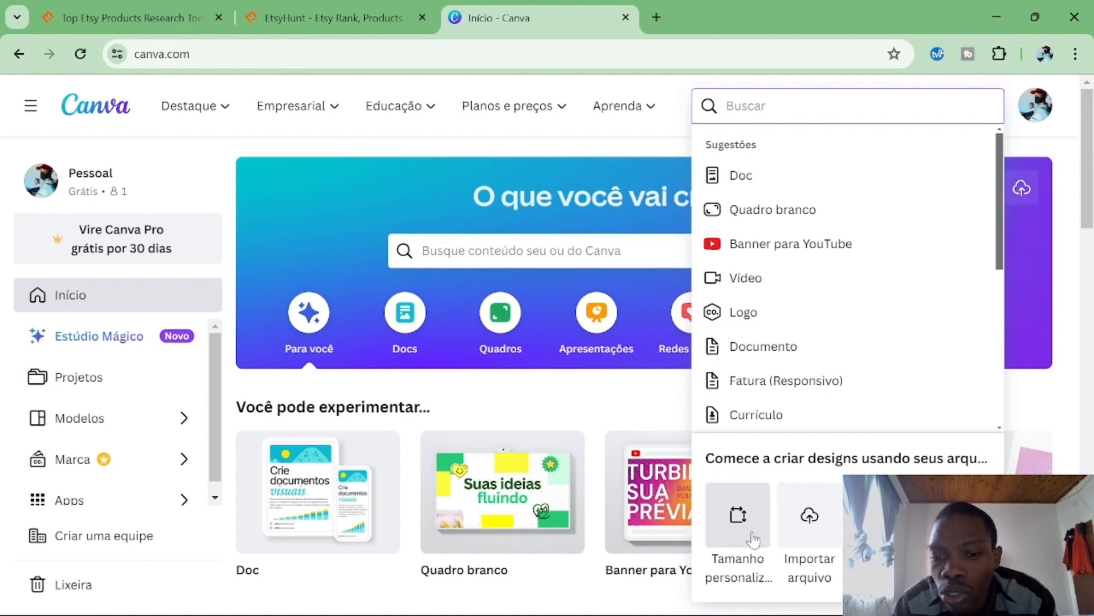
click(754, 539)
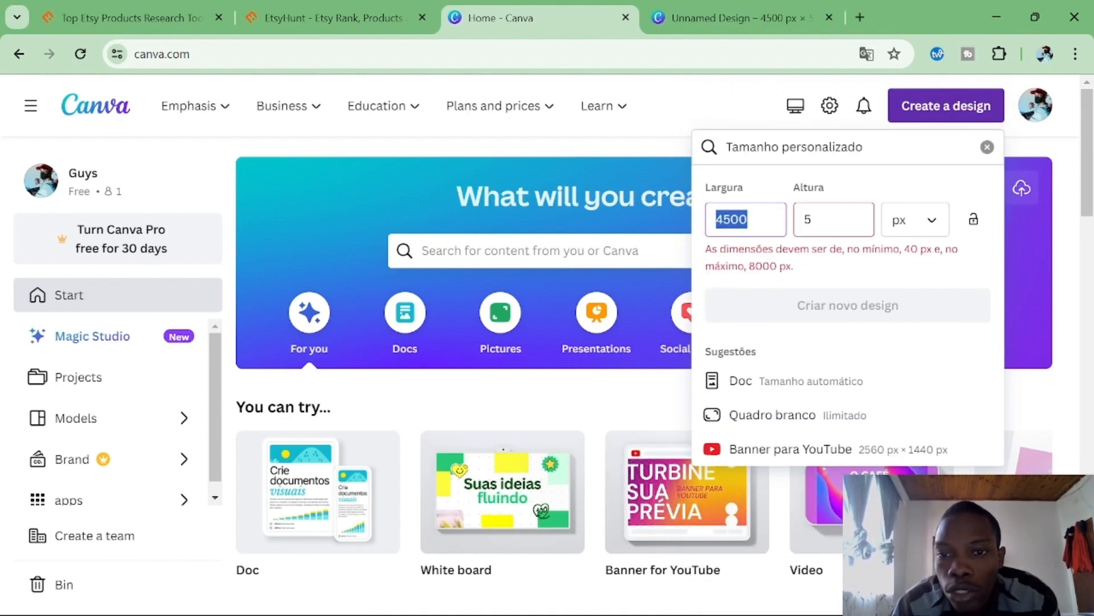
key(BackSpace)
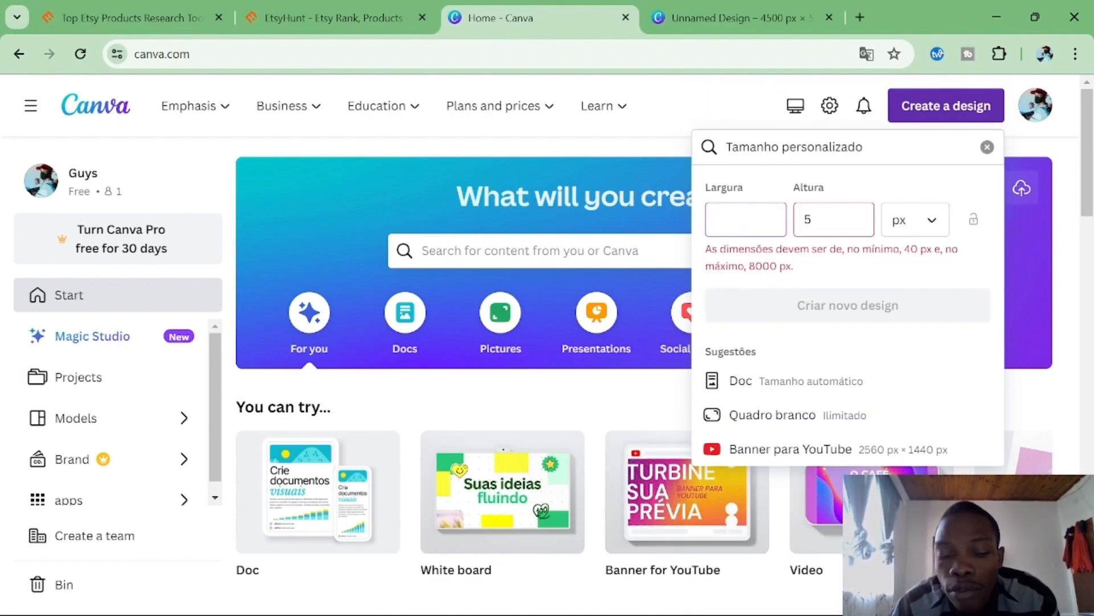
text(4500)
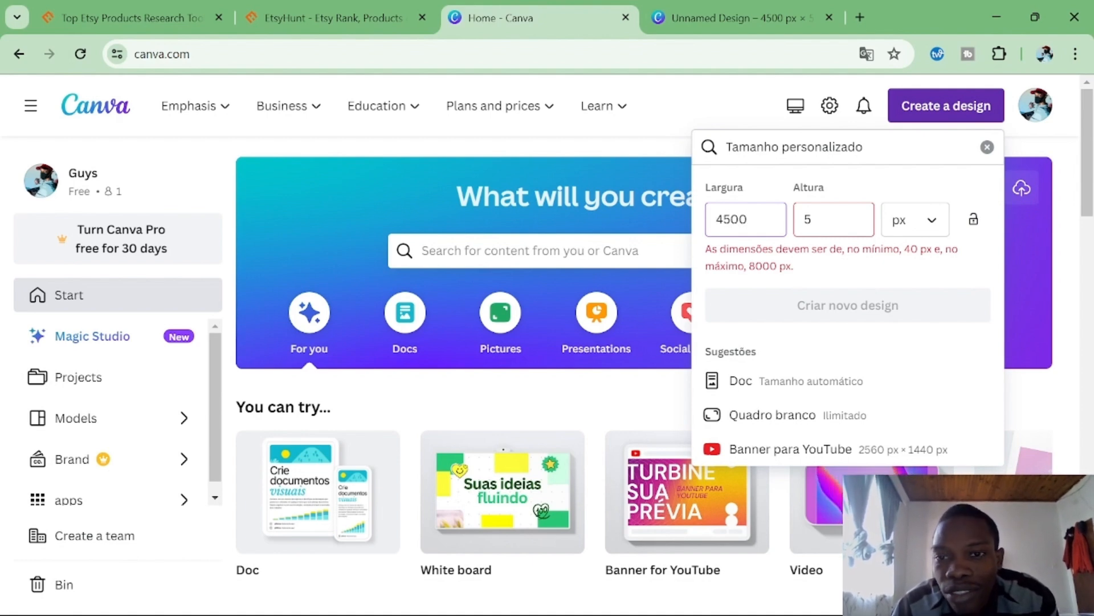
click(812, 219)
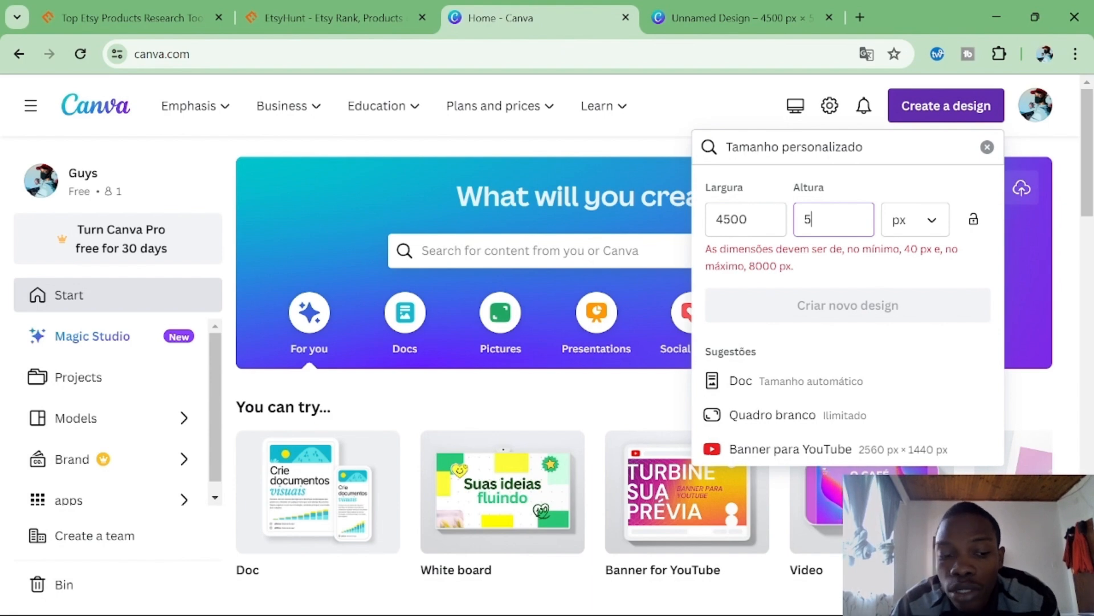
text(100)
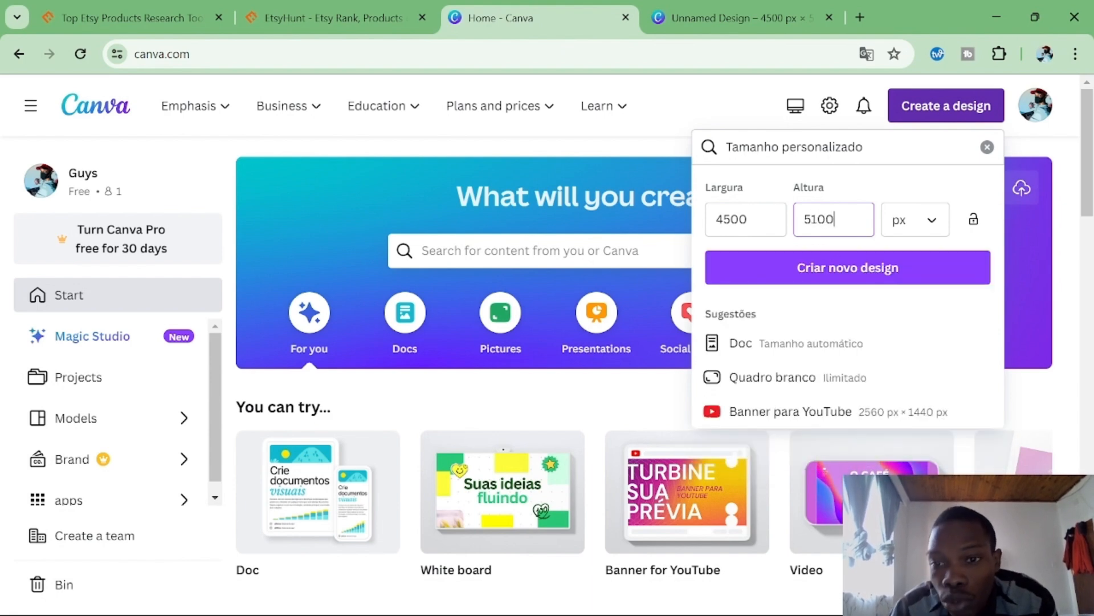
click(849, 268)
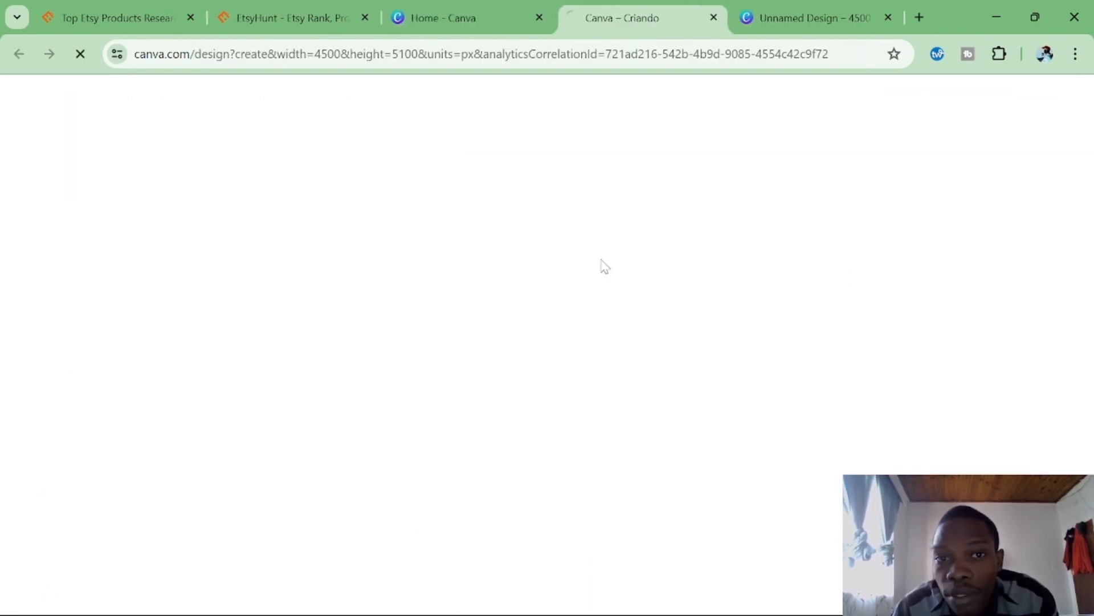
Add a title text in the default title style to the blank page.
scroll(556, 310, down, 1)
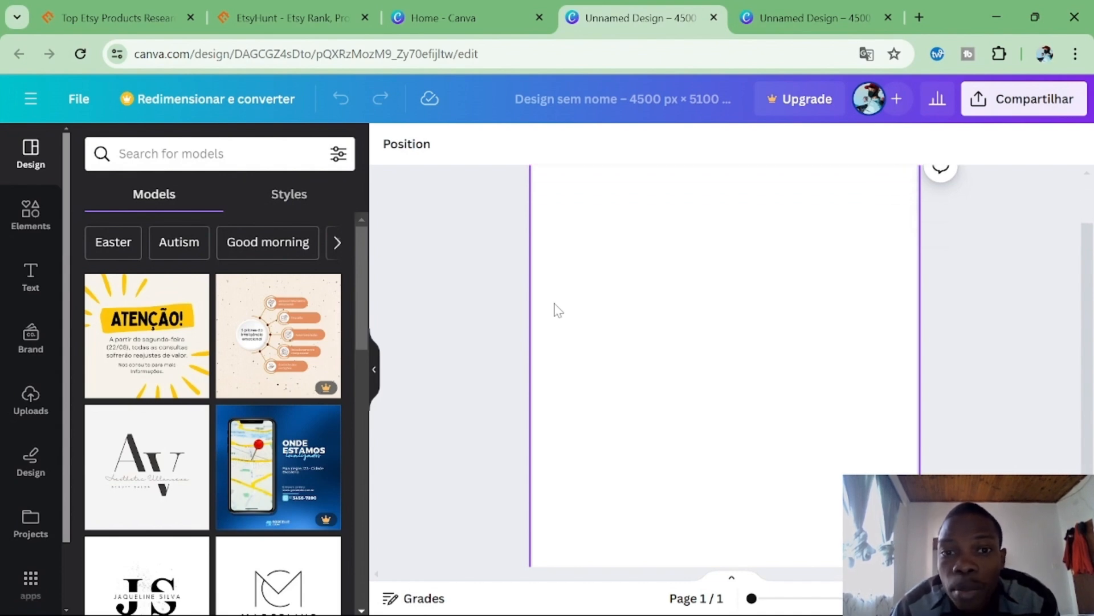
scroll(556, 310, down, 2)
scroll(556, 311, up, 3)
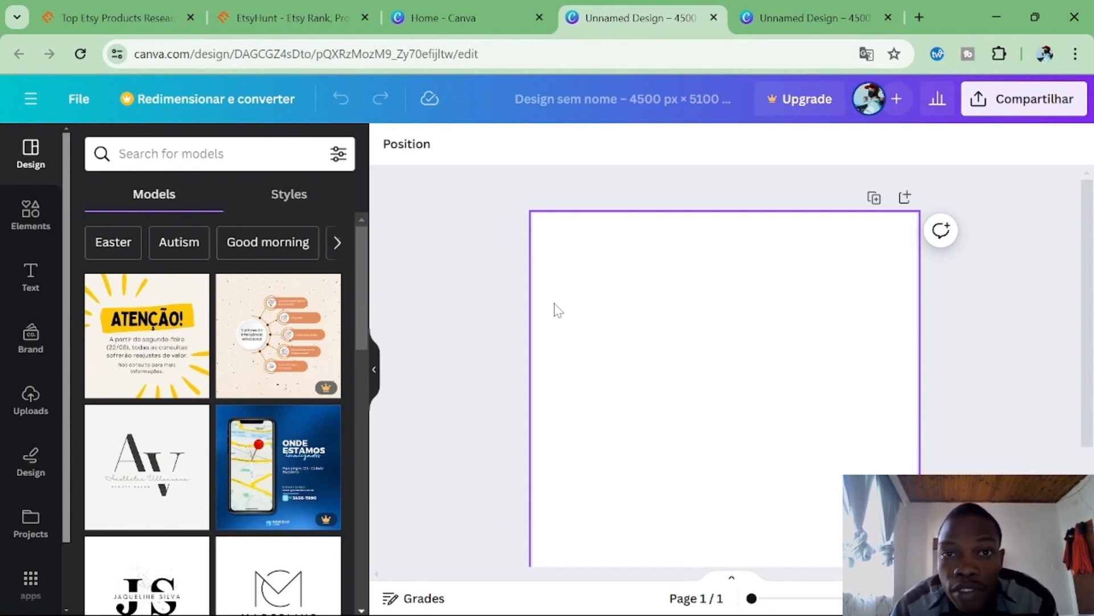
click(38, 298)
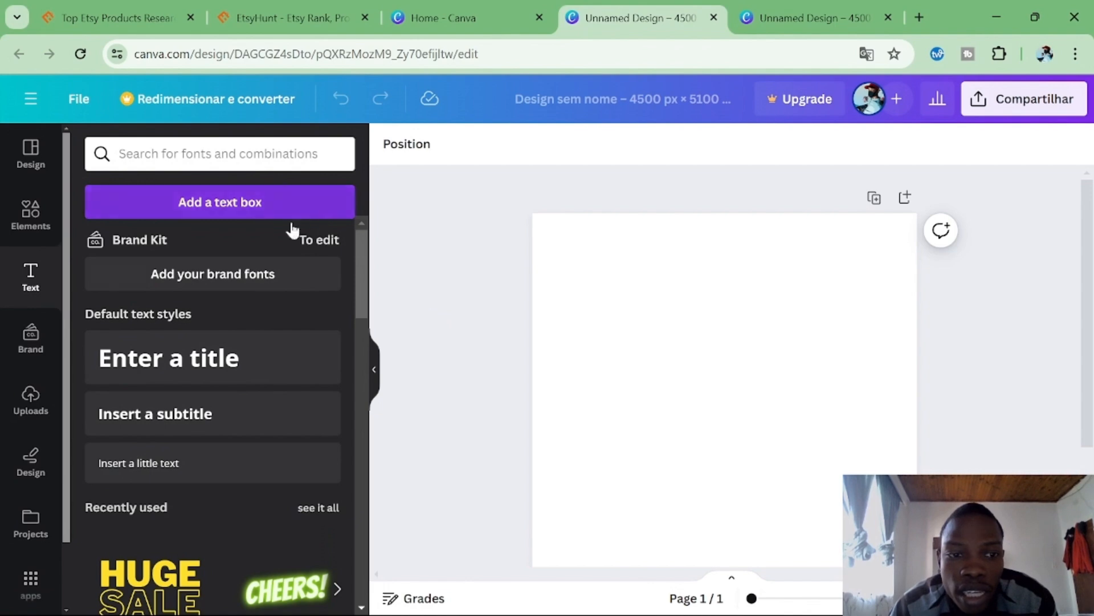
click(248, 360)
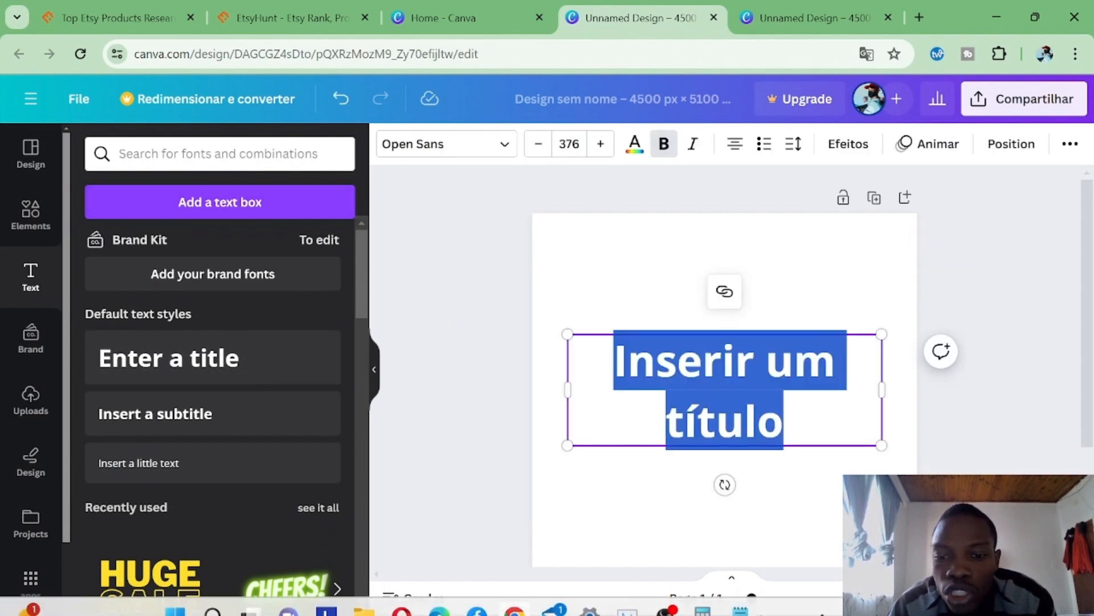
Copy "I DON´T DO MATCHING CHRISTMAS OUTFIT" from the Notepad note and replace the title's placeholder text with it.
click(736, 600)
drag(562, 84, 605, 134)
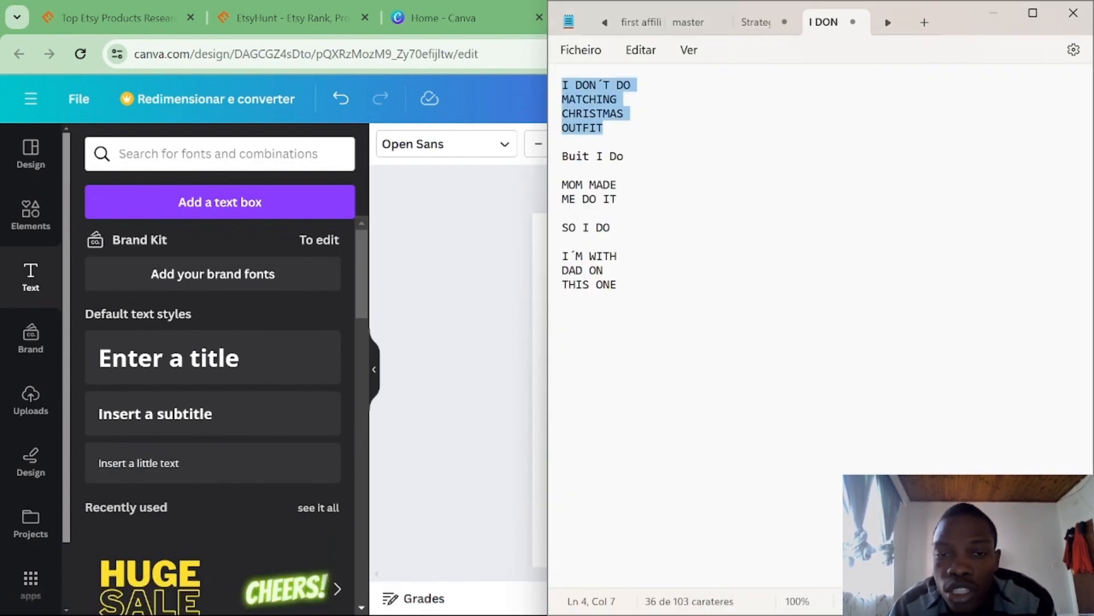
click(532, 346)
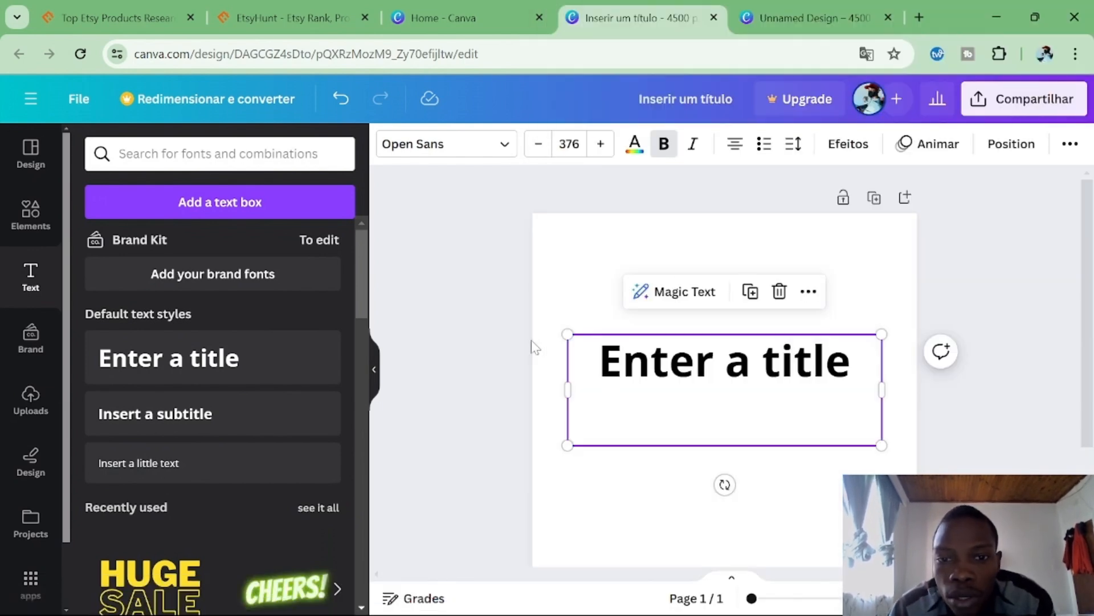
click(658, 365)
click(658, 364)
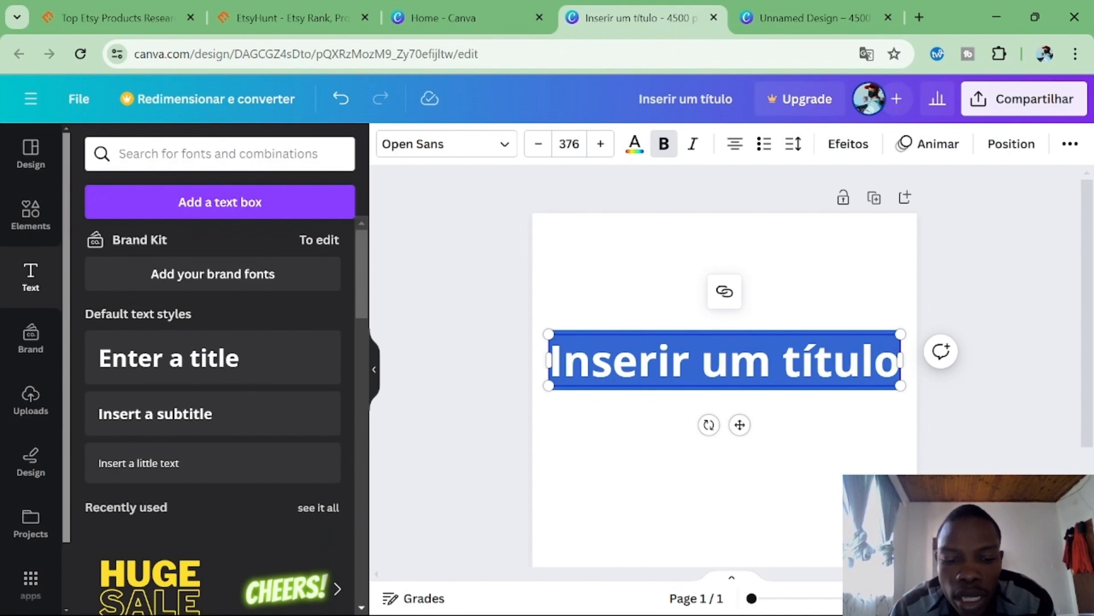
text(I DON´T DO MATCHING CHRISTMAS OUTFIT)
Set the slogan's font to Anton and enlarge its text box on the page.
key(ctrl+a)
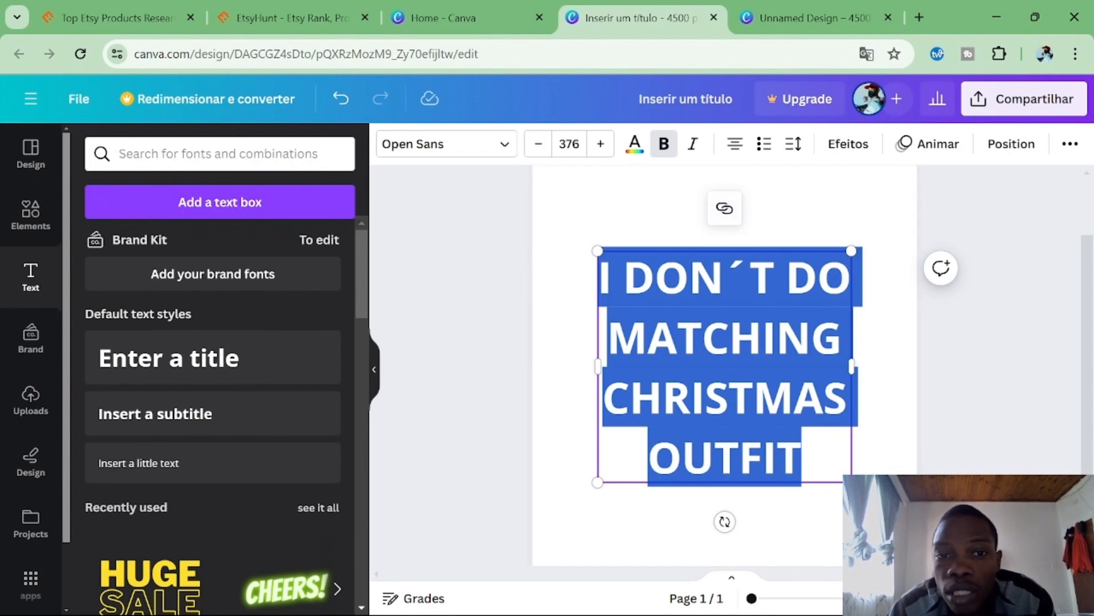
click(505, 145)
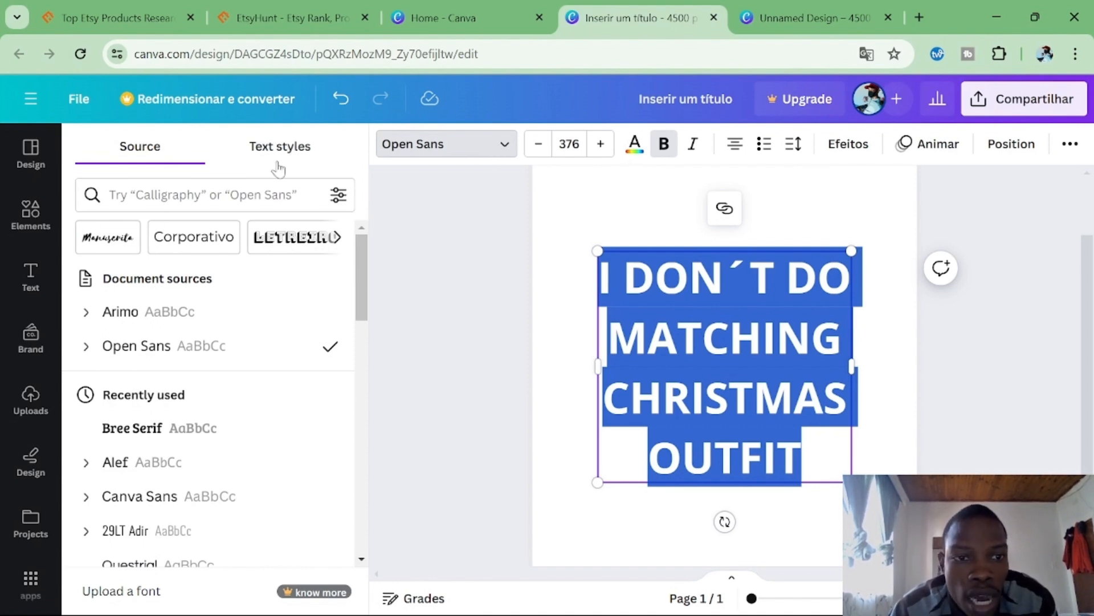
scroll(240, 325, down, 3)
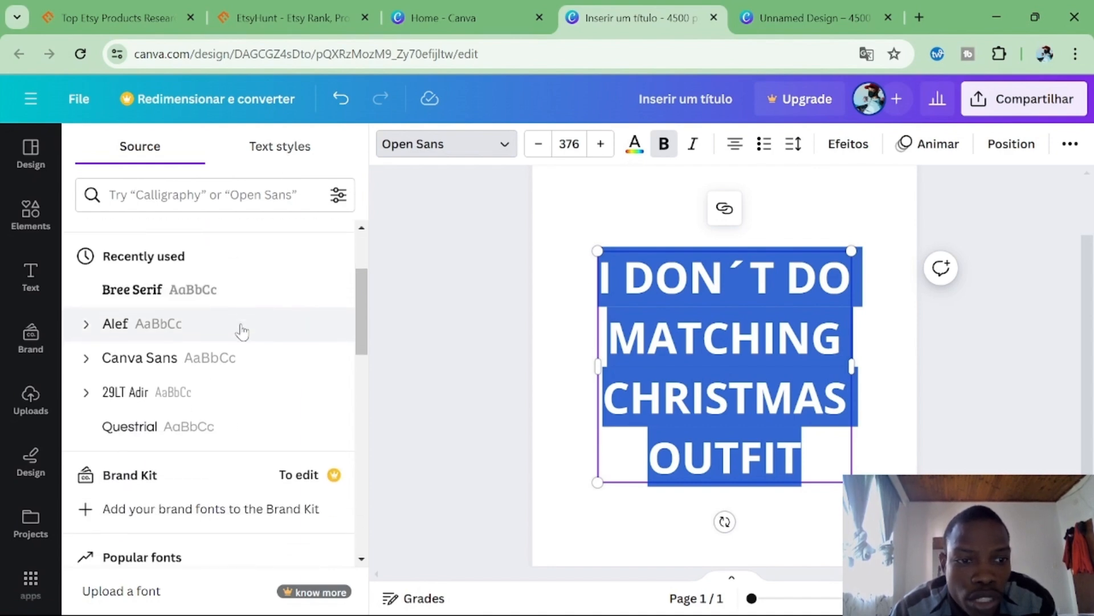
click(222, 312)
scroll(171, 444, down, 4)
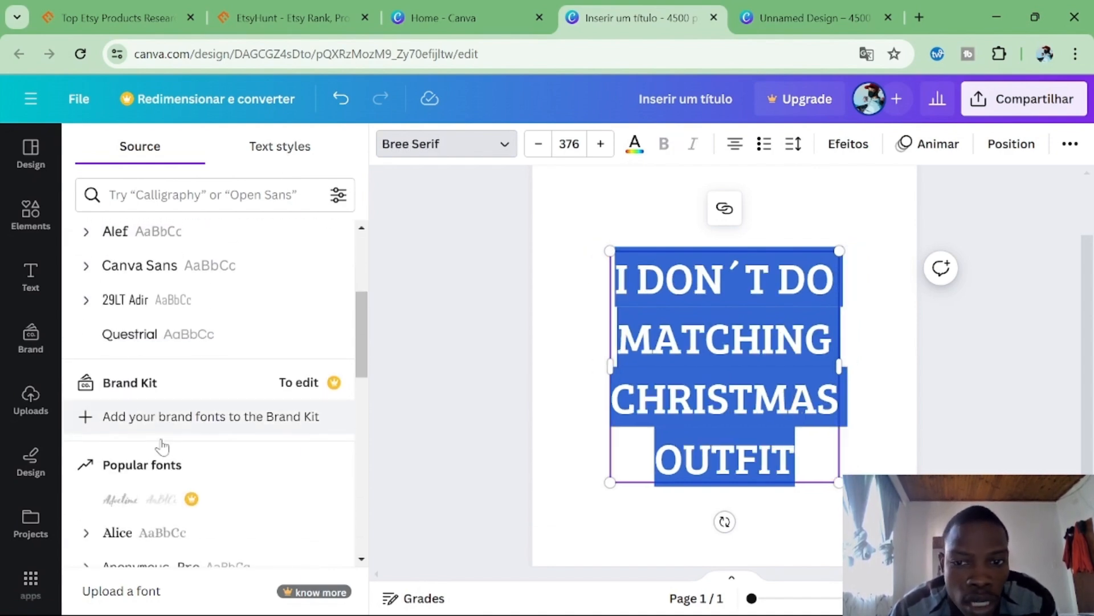
scroll(162, 447, down, 1)
click(160, 465)
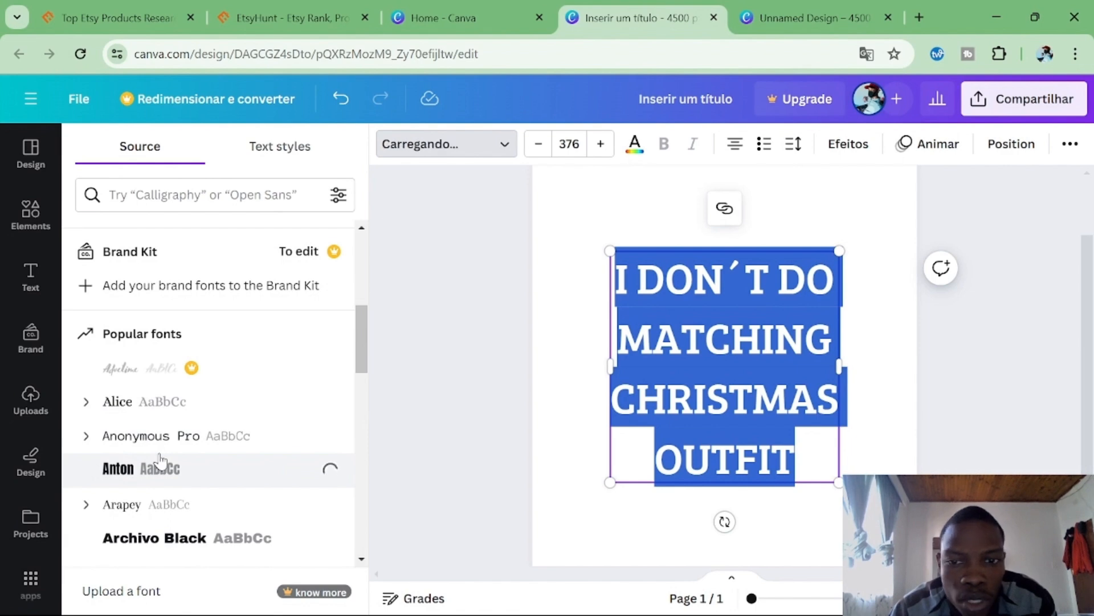
click(876, 404)
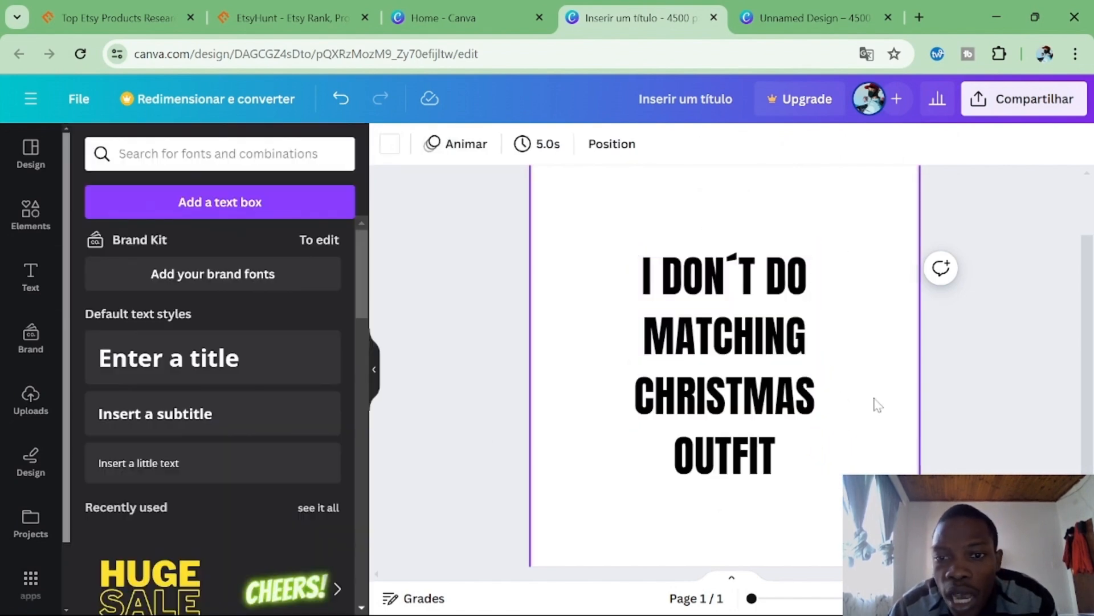
click(786, 402)
drag(816, 481, 852, 528)
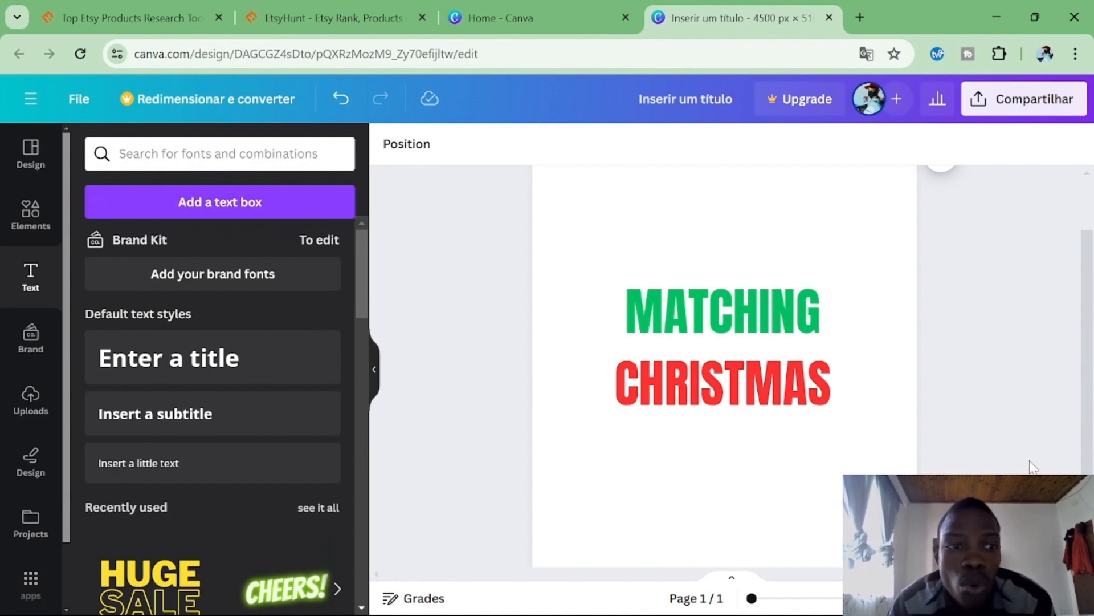
Search the elements library for CHRISTMAS, limit the results to graphic elements and browse them for decorations.
click(51, 229)
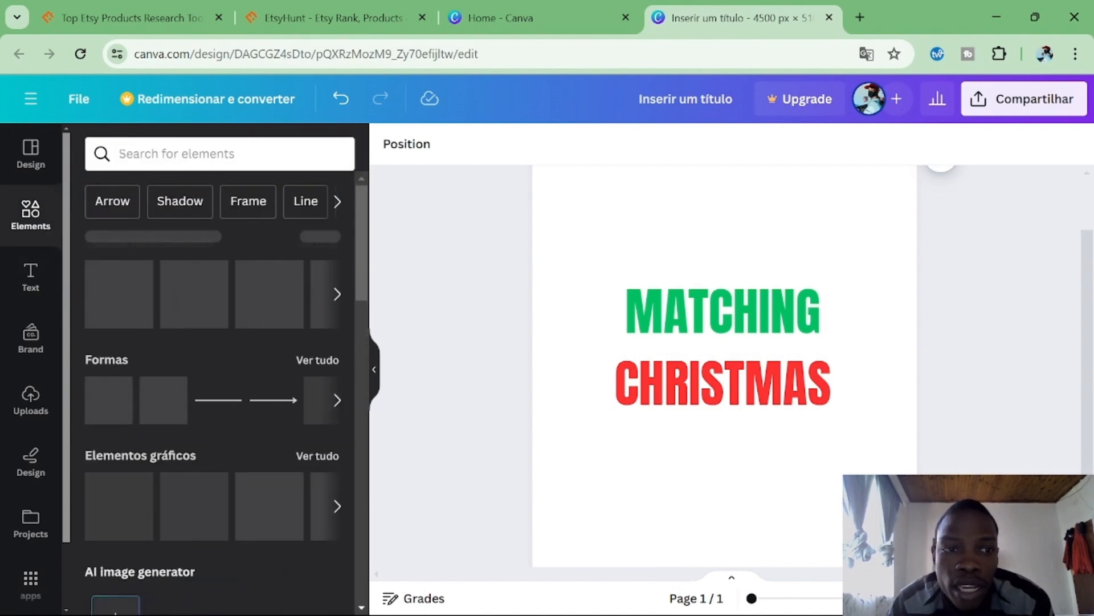
click(219, 153)
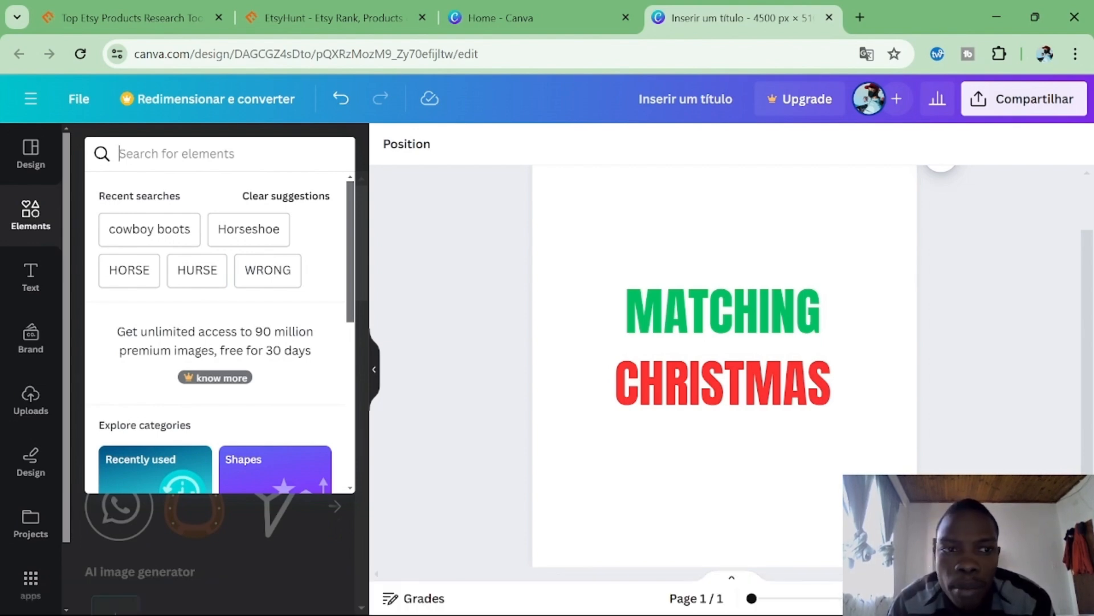
text(CHR)
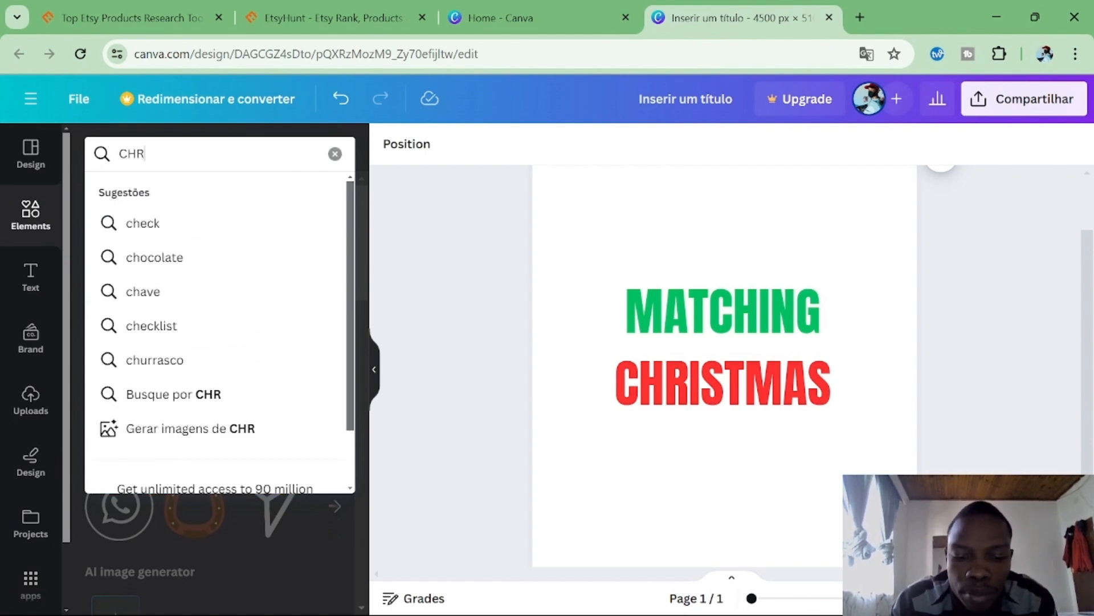
text(ISTMAS)
key(Return)
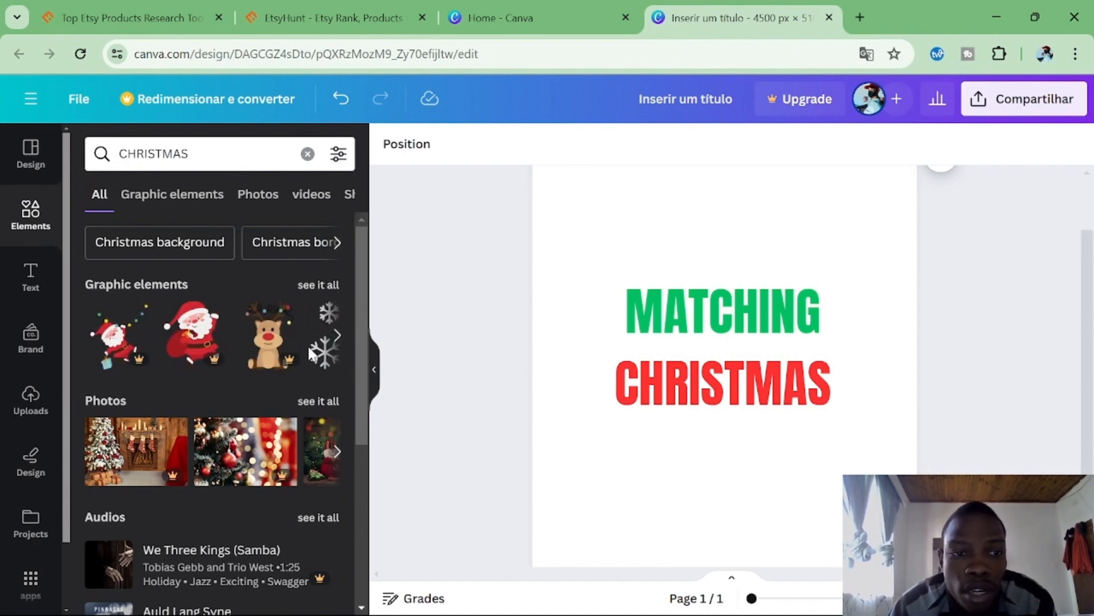
click(202, 199)
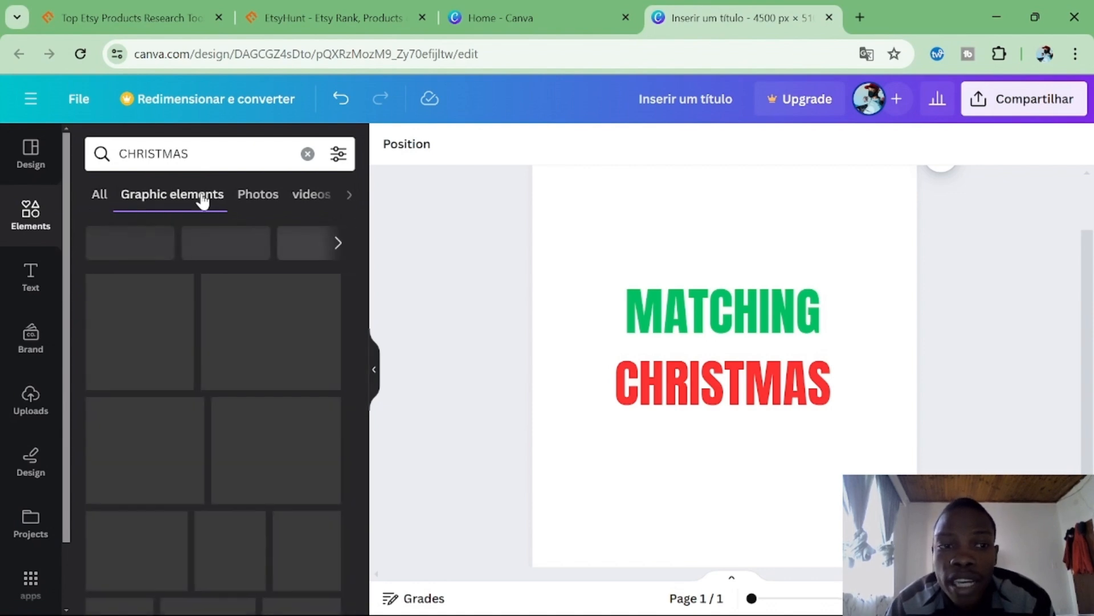
scroll(222, 433, down, 1)
scroll(222, 433, down, 2)
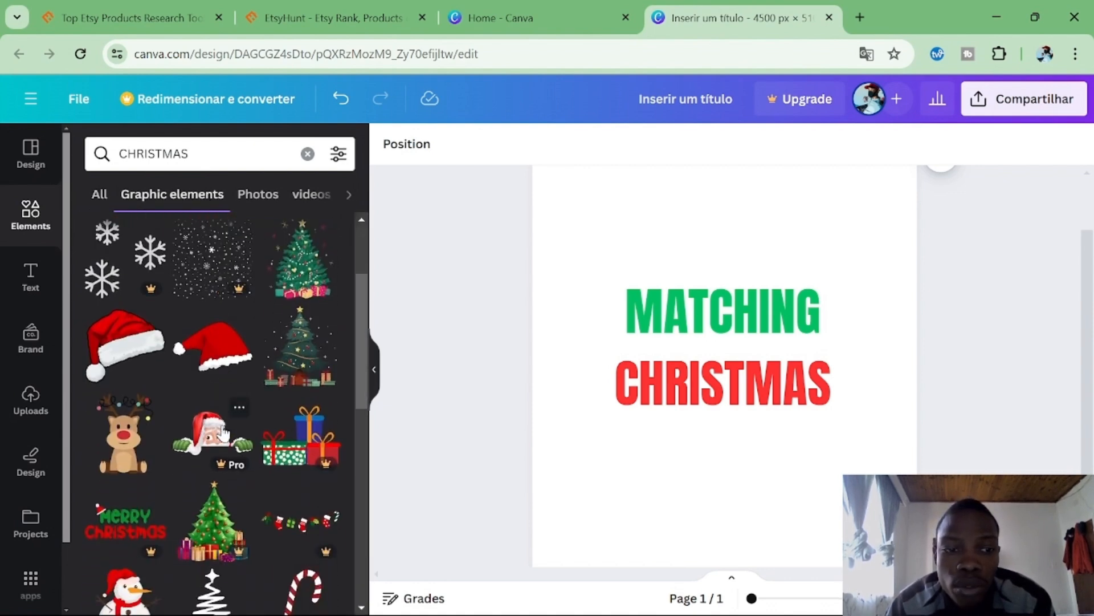
scroll(224, 433, up, 1)
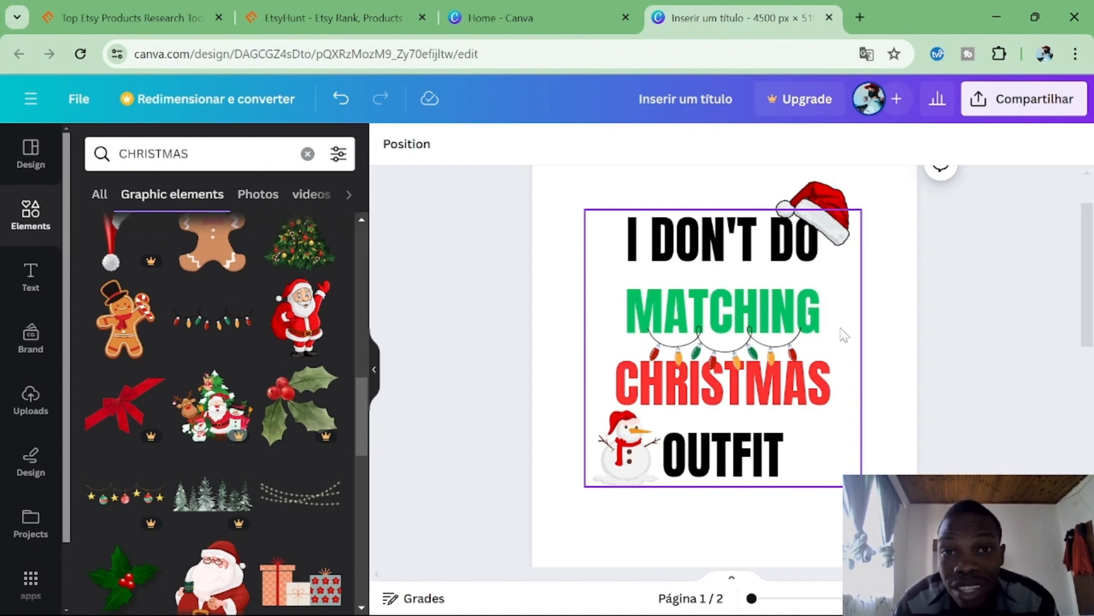
Open the design's download settings with PNG format and try to enable a transparent background.
click(1052, 114)
click(803, 540)
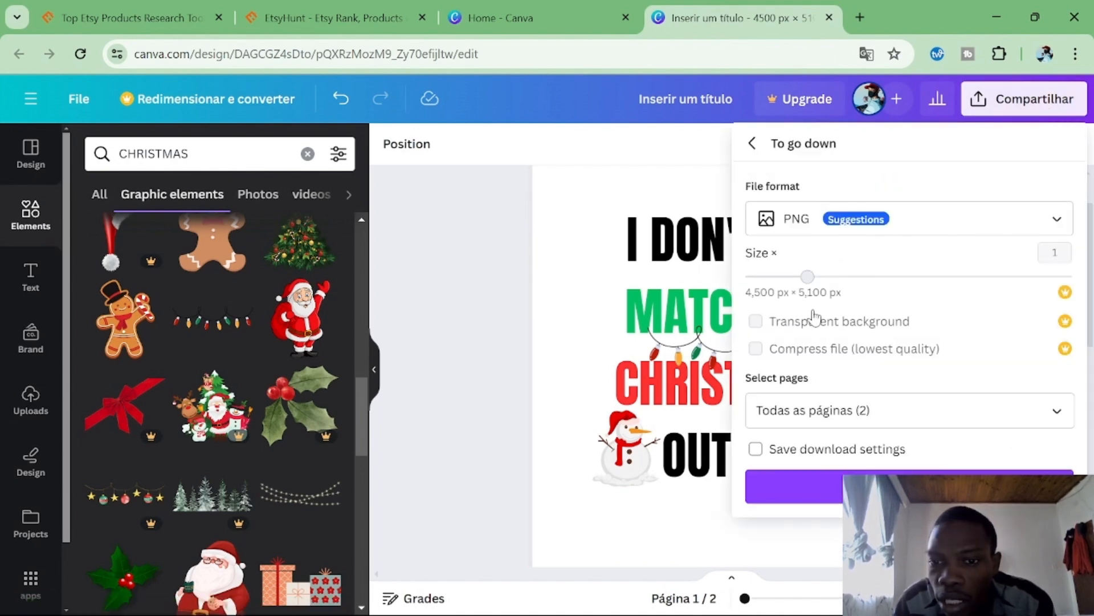
click(756, 321)
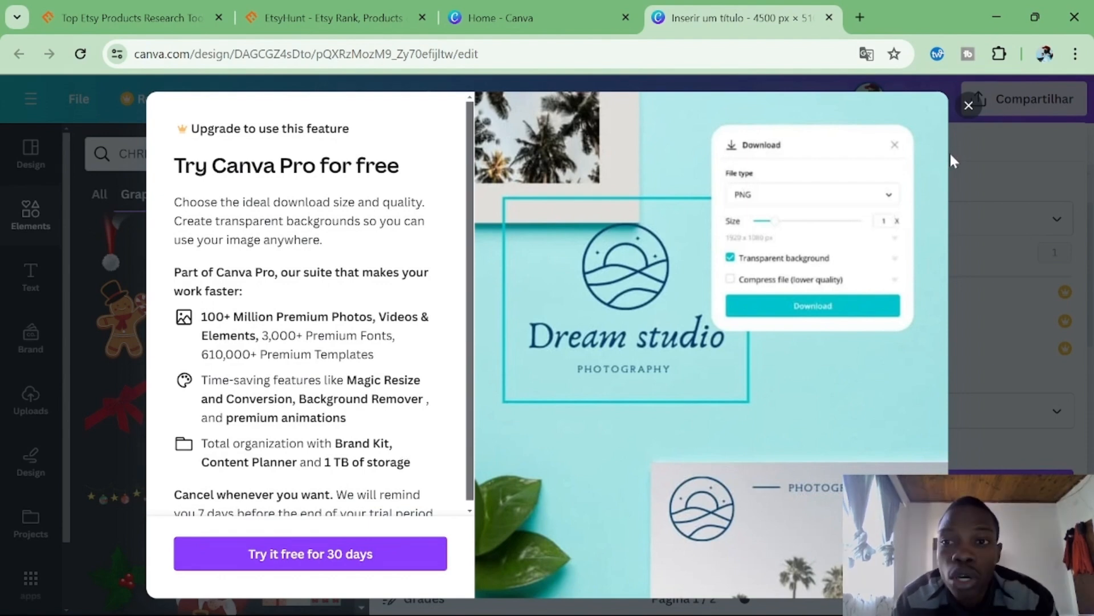
click(968, 107)
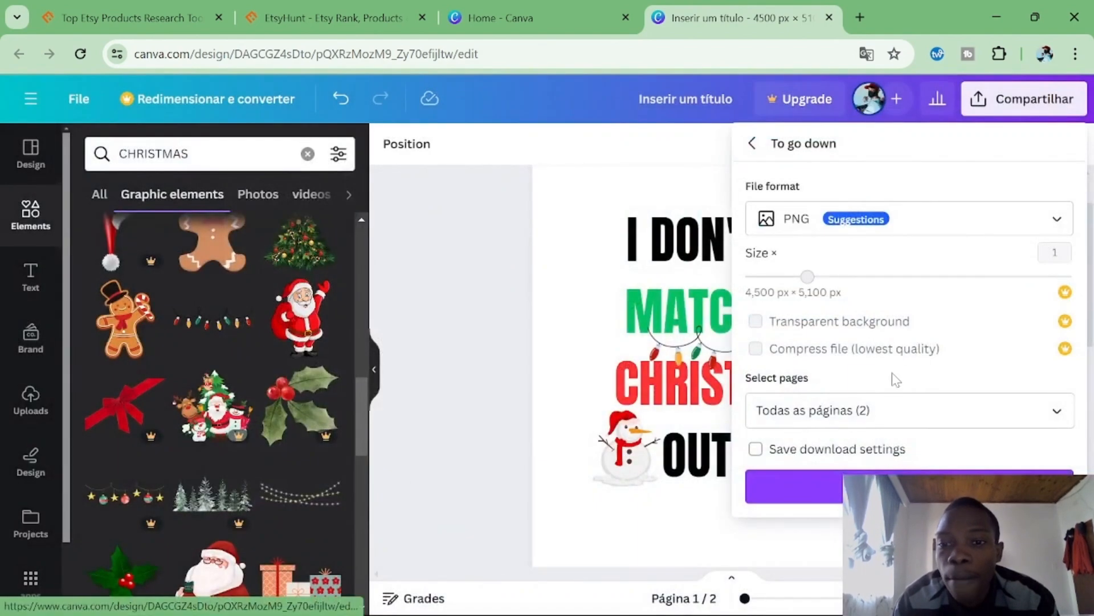
Search Google for "remove background" in a new browser tab and open the remove.bg website.
click(860, 17)
text(REMO)
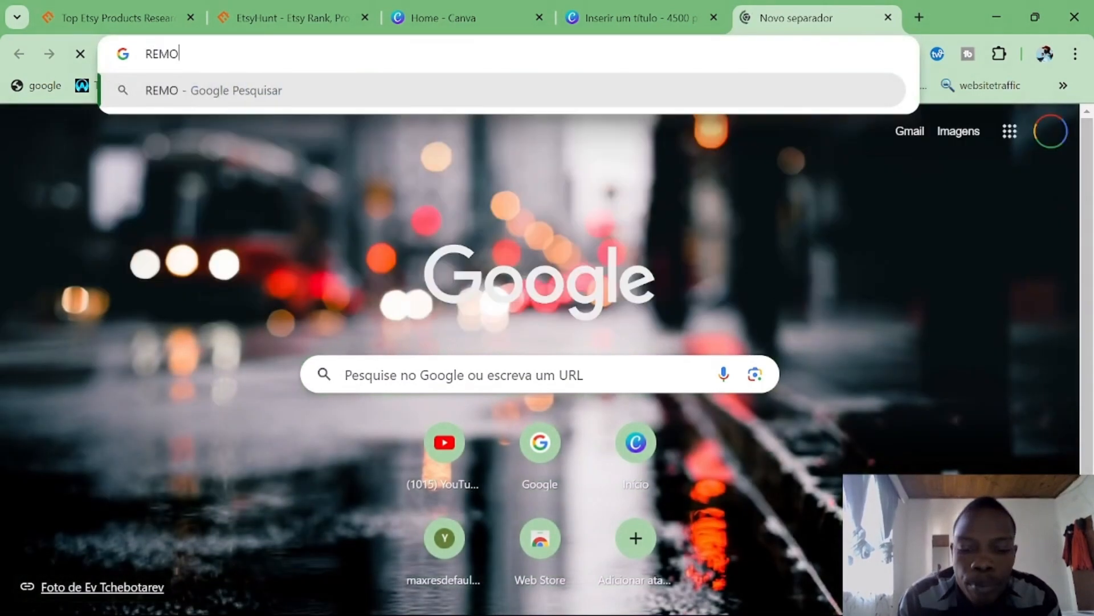
text(VEBAC)
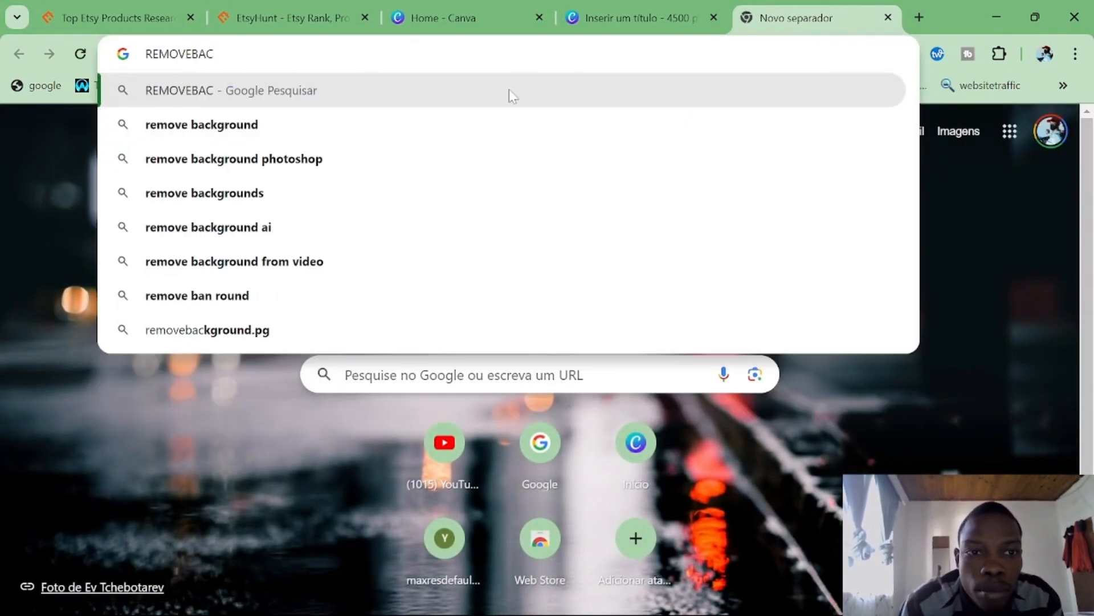
click(450, 117)
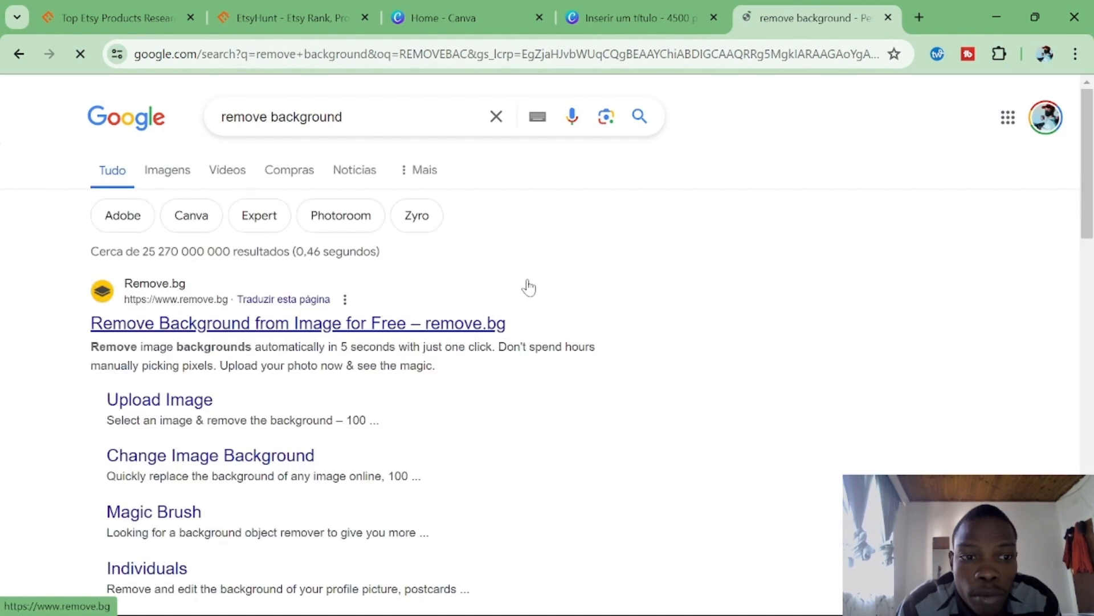
drag(421, 281, 370, 304)
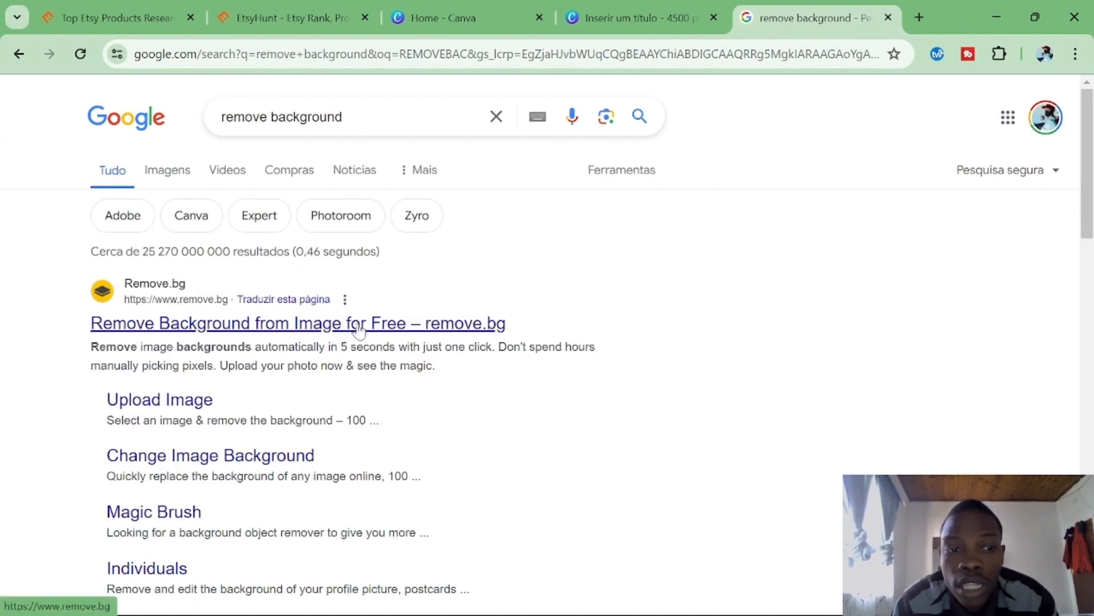
click(361, 323)
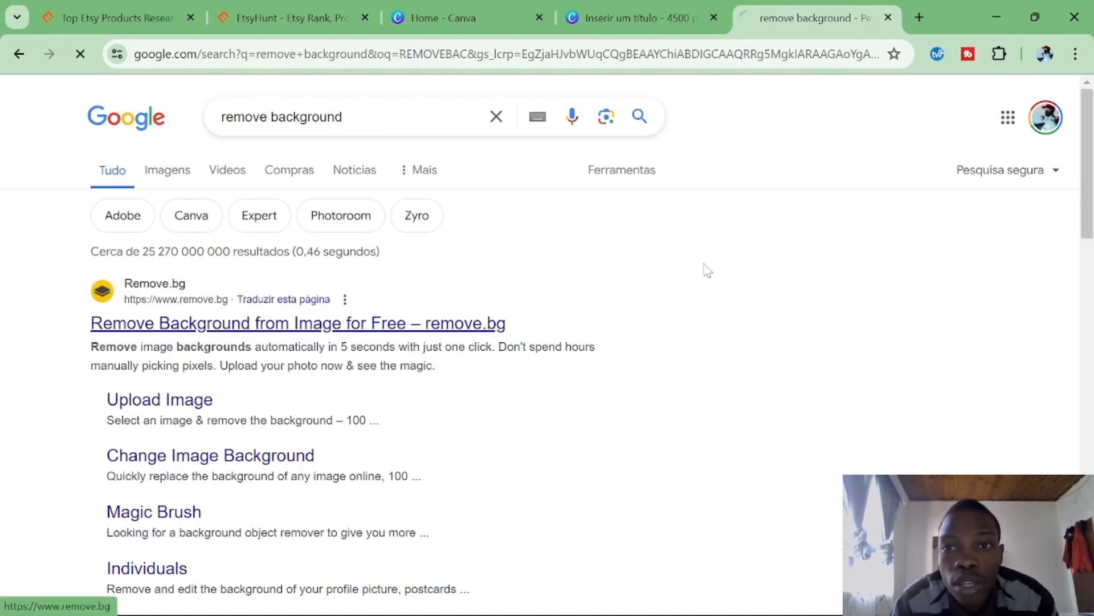
Switch back to the Canva design and download all its pages as PNG.
click(642, 28)
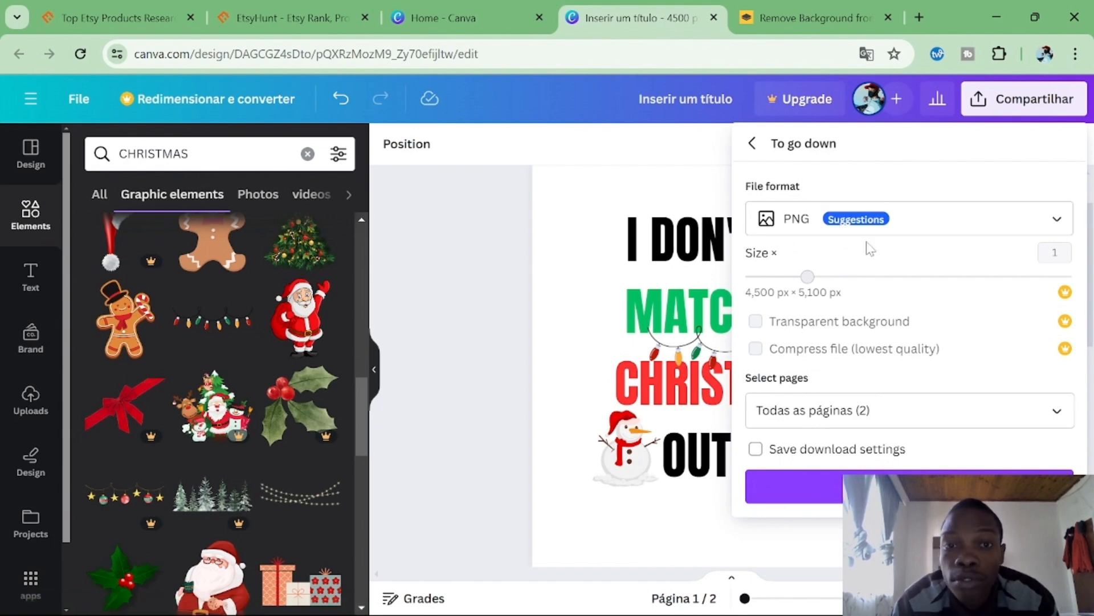
click(910, 486)
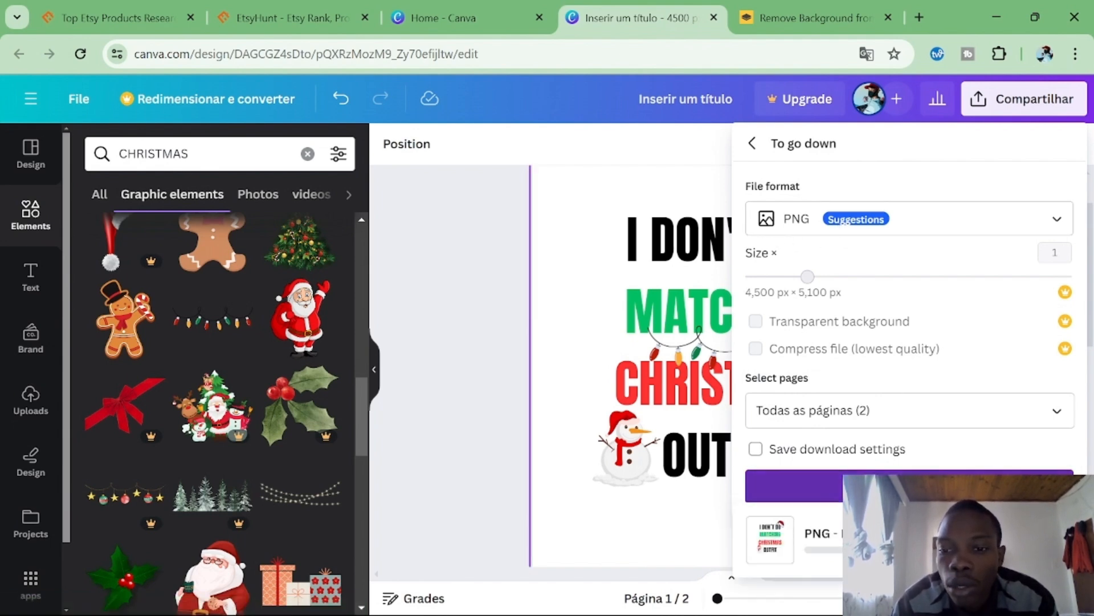
Switch to remove.bg, upload the downloaded 4500 × 5100 slogan PNG and download the background-free image at 469 × 532 px.
click(821, 20)
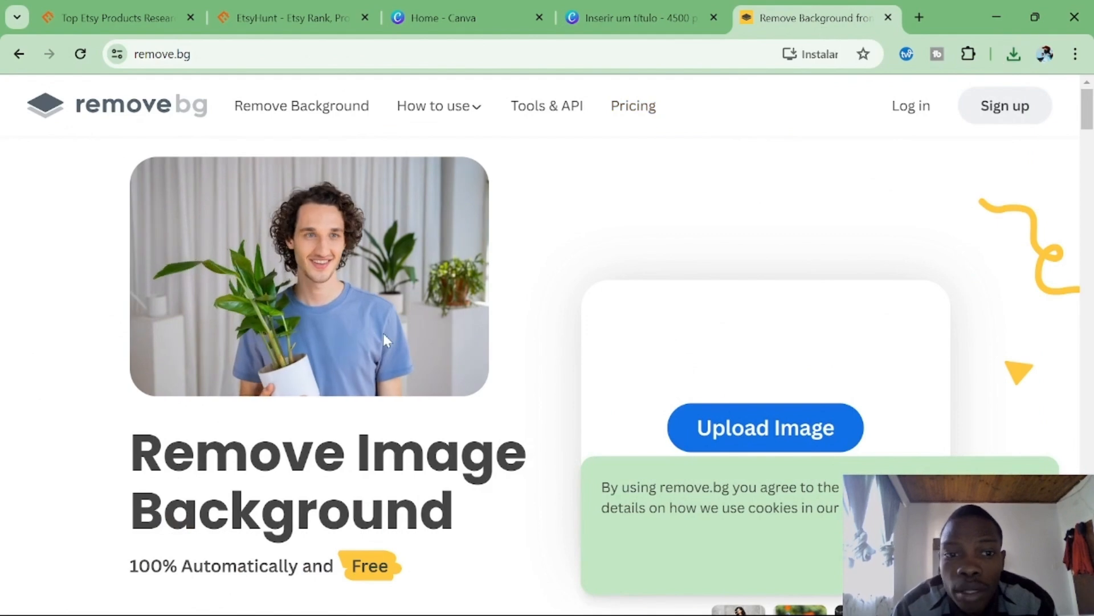
click(794, 427)
click(568, 324)
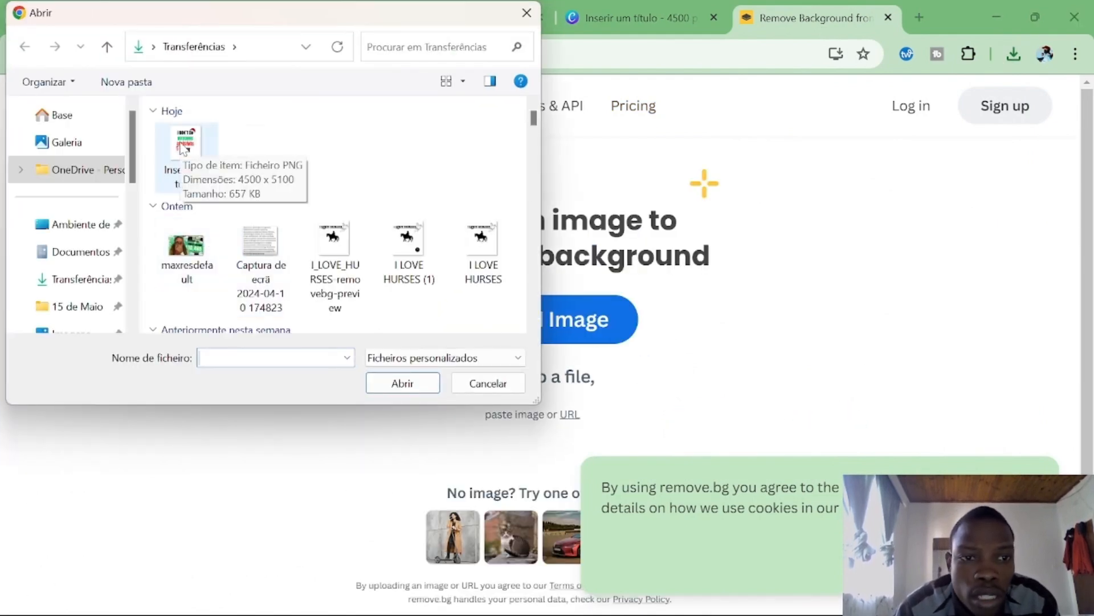
double_click(183, 149)
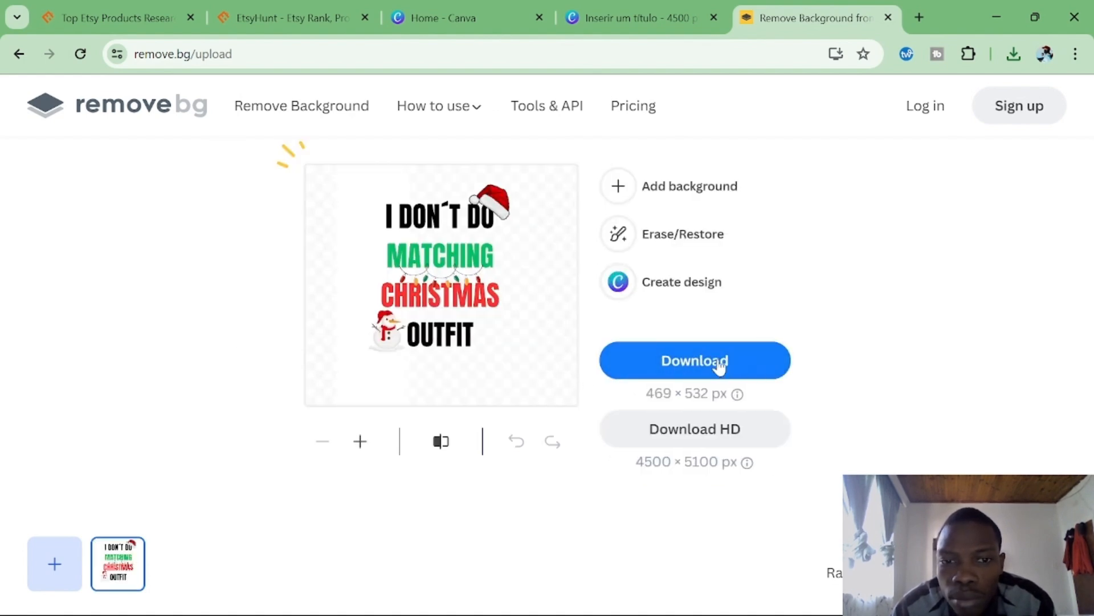
click(721, 367)
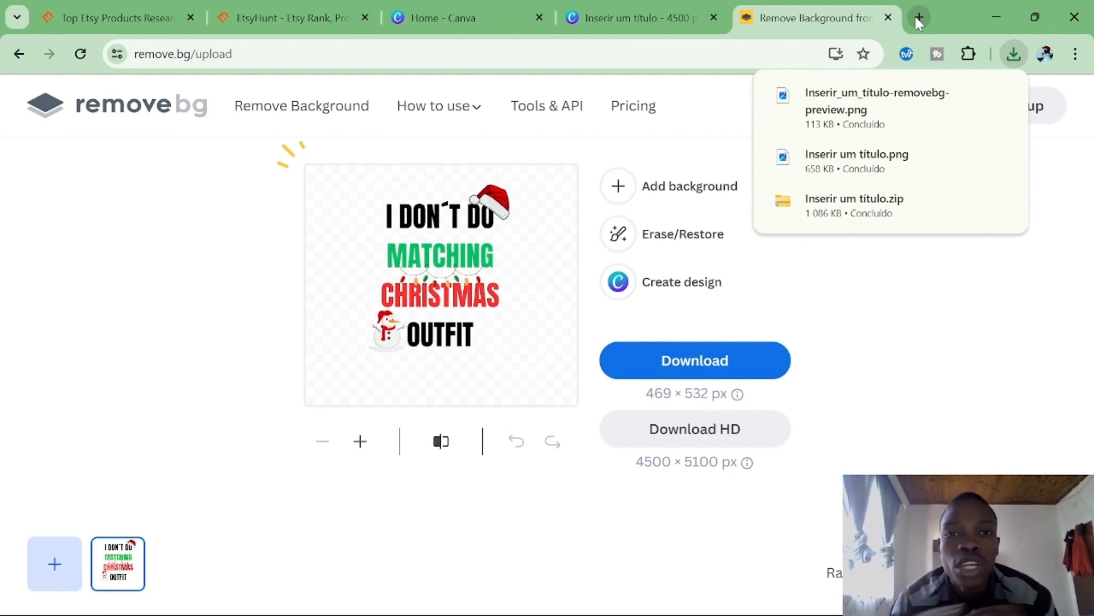
Find the Printify website in a new browser tab and log in to the account.
click(916, 19)
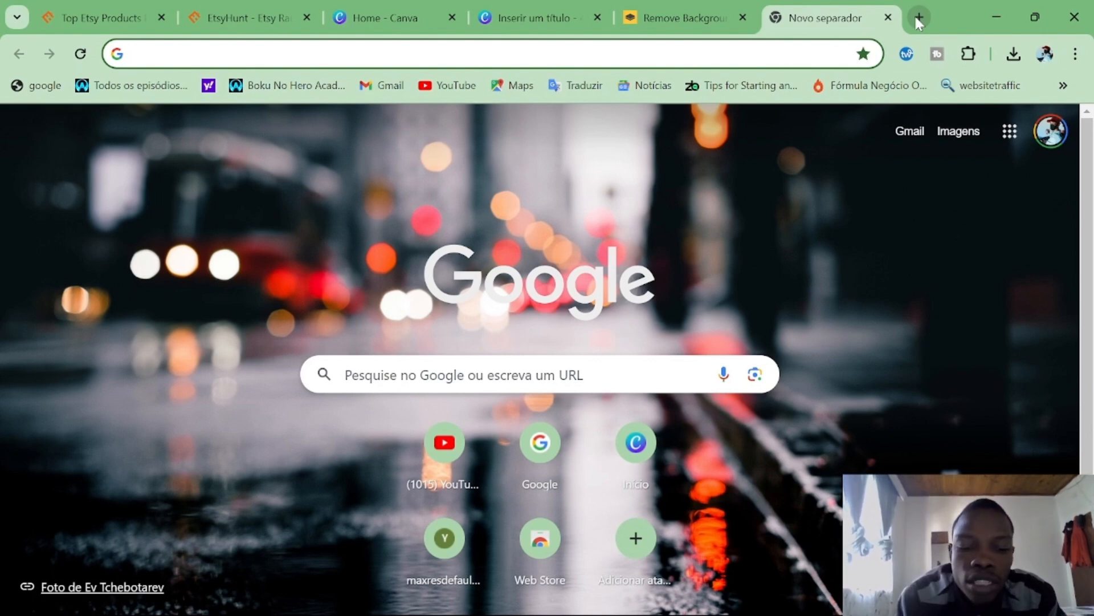
text(f)
key(BackSpace)
text(PRI)
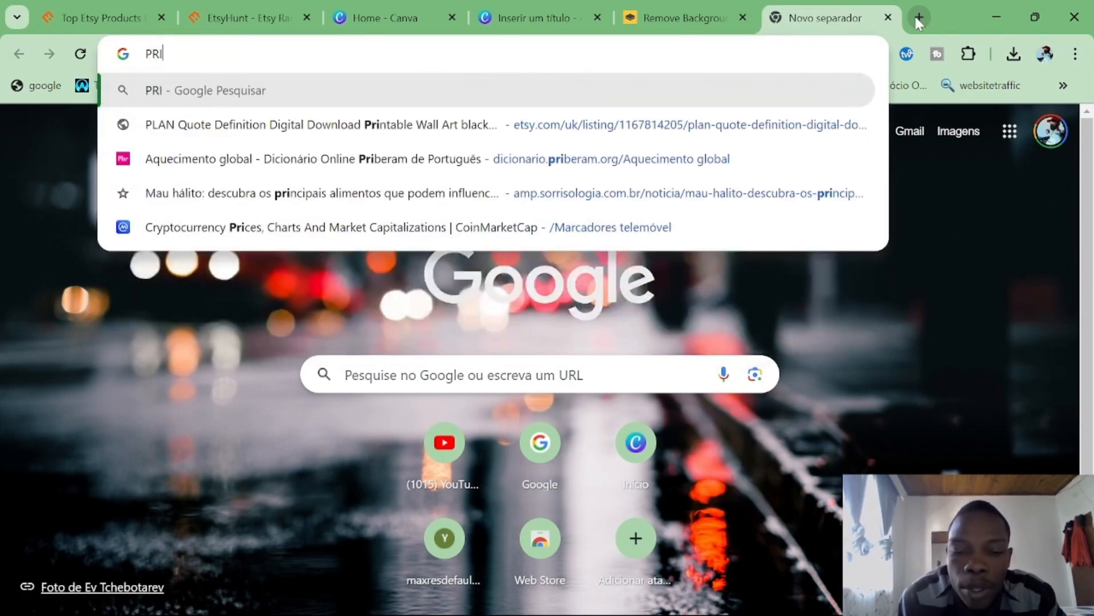
text(NTIFY)
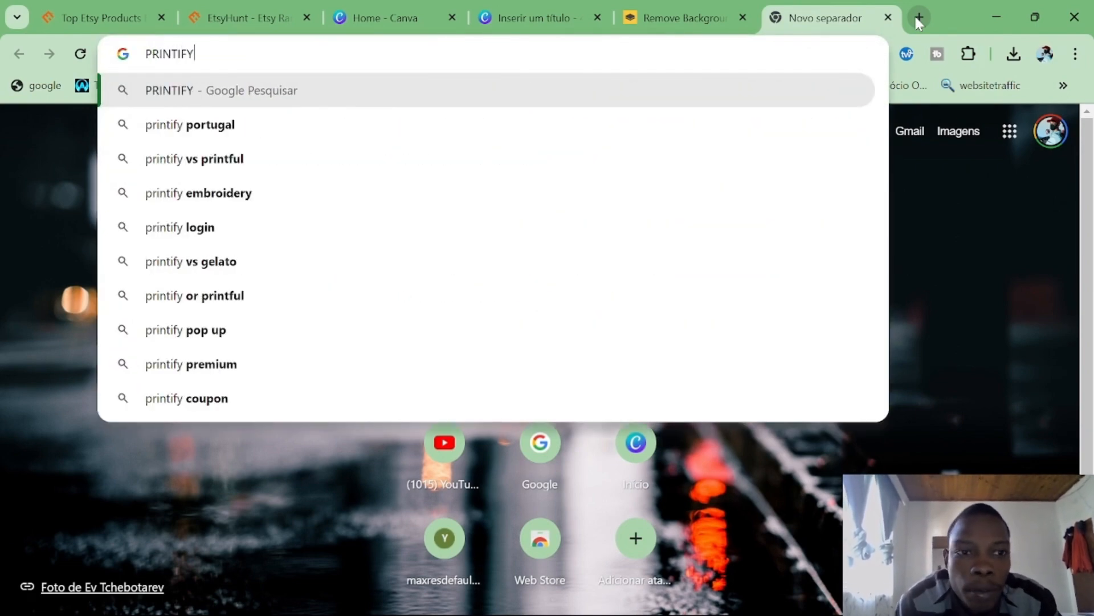
key(Return)
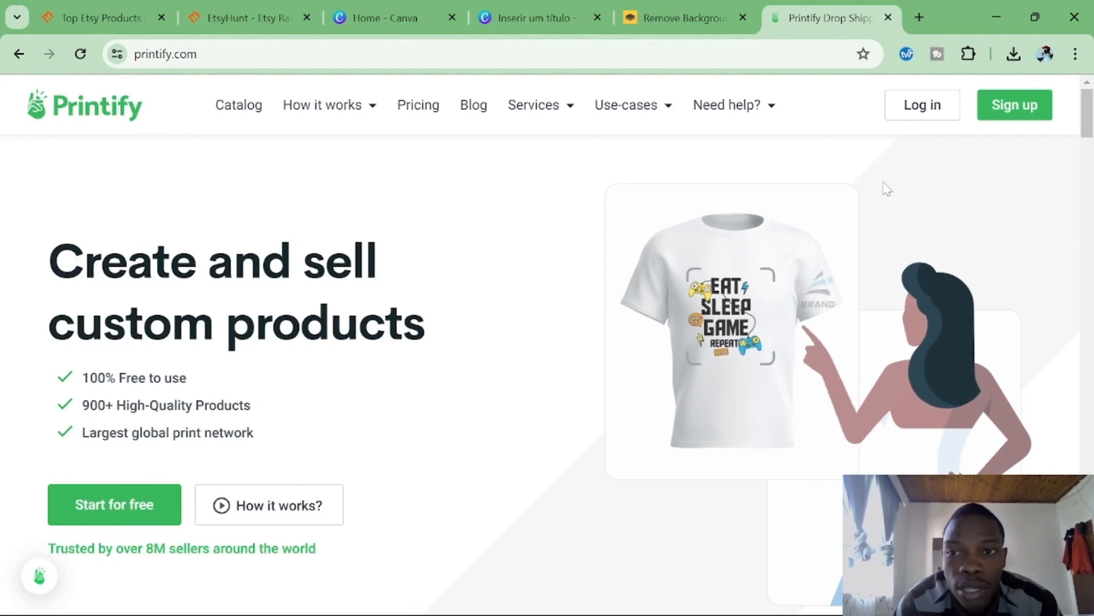
click(922, 120)
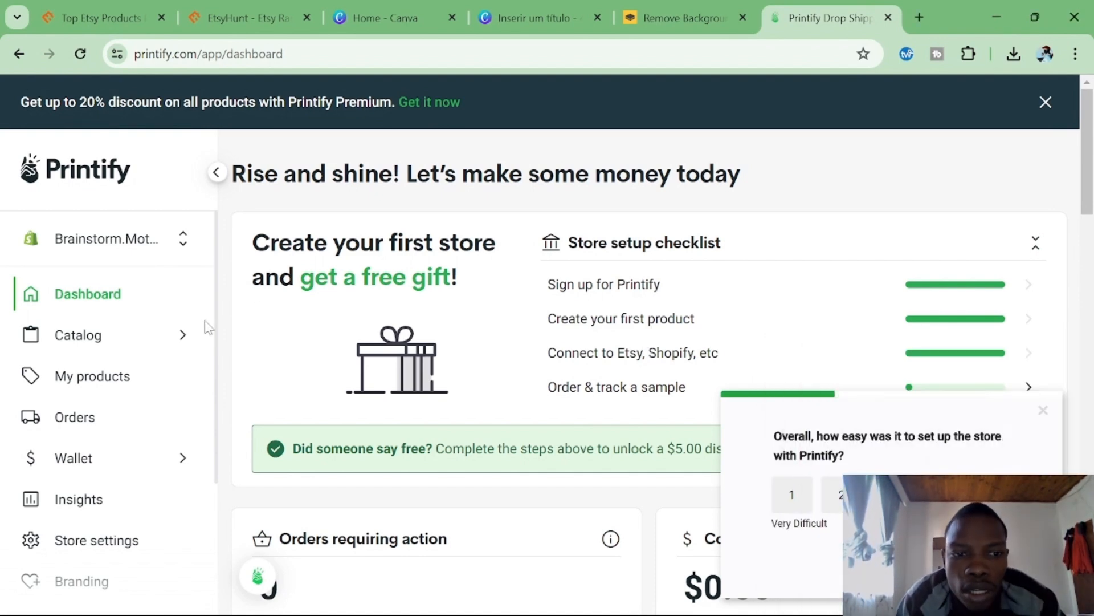
Browse the men's T-shirts in the catalog and open the Unisex Midweight T-shirt, Made in US.
mouse_move(191, 329)
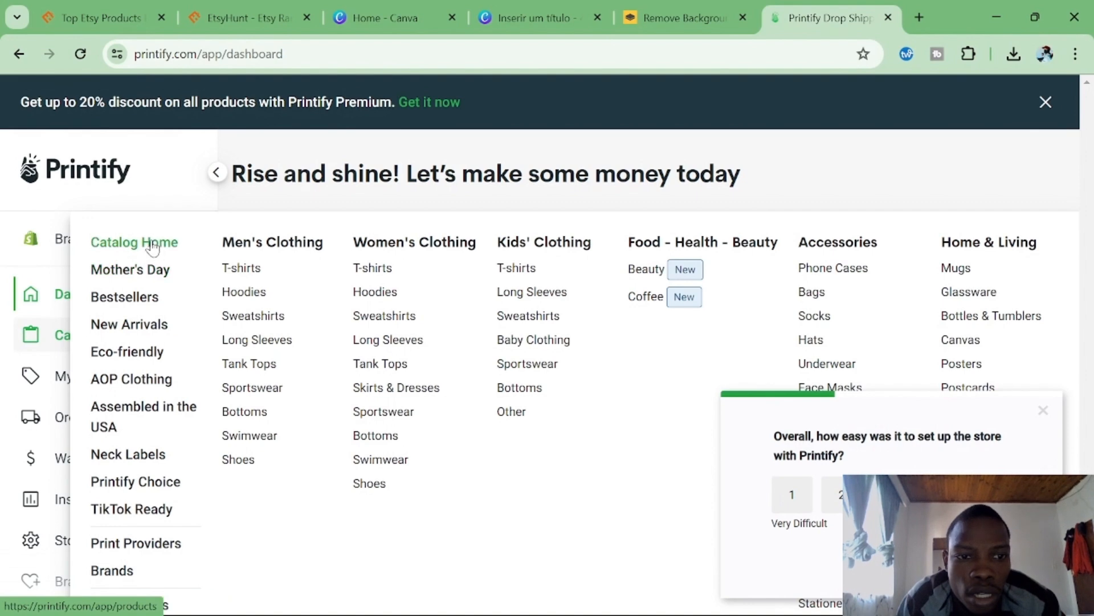
click(239, 268)
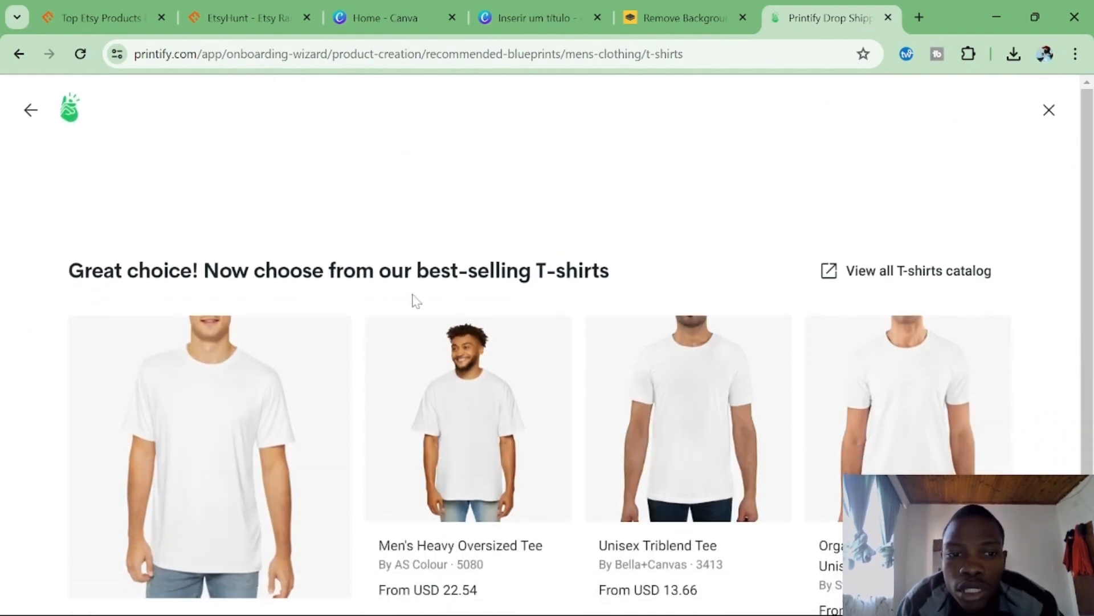
scroll(417, 301, down, 2)
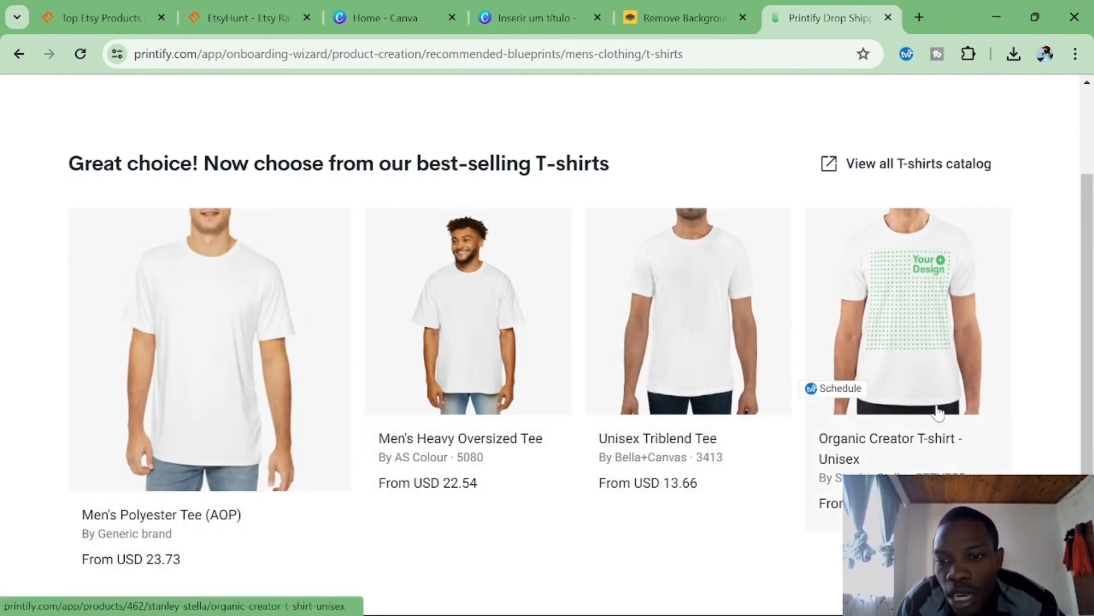
click(938, 411)
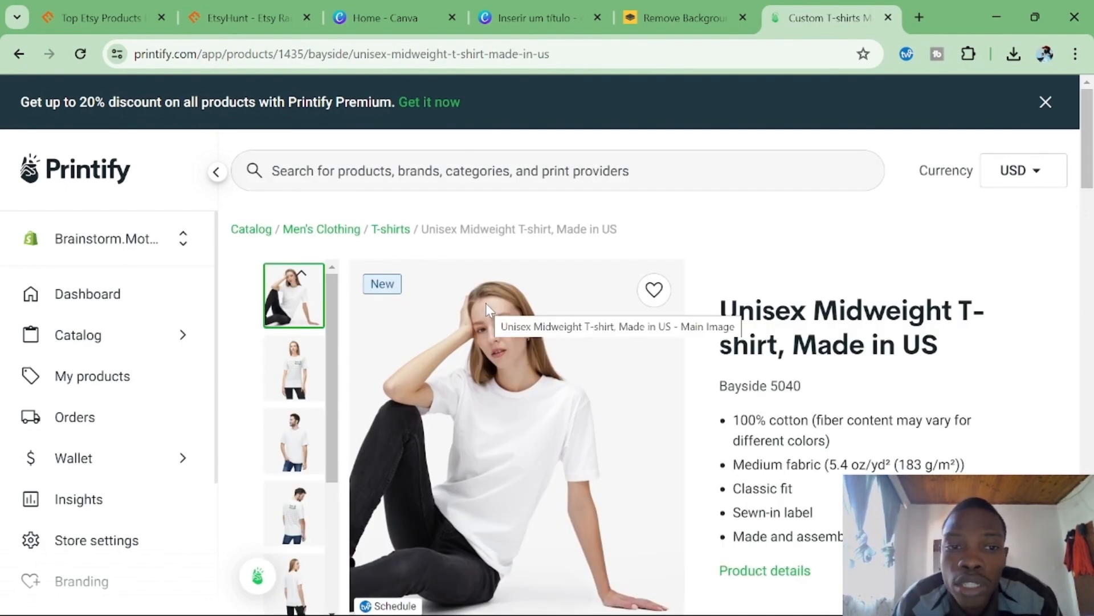
Examine the T-shirt's print provider, price, shipping, production time, colors, key features, care instructions and size guide.
scroll(486, 304, down, 1)
scroll(486, 304, down, 3)
scroll(488, 310, down, 4)
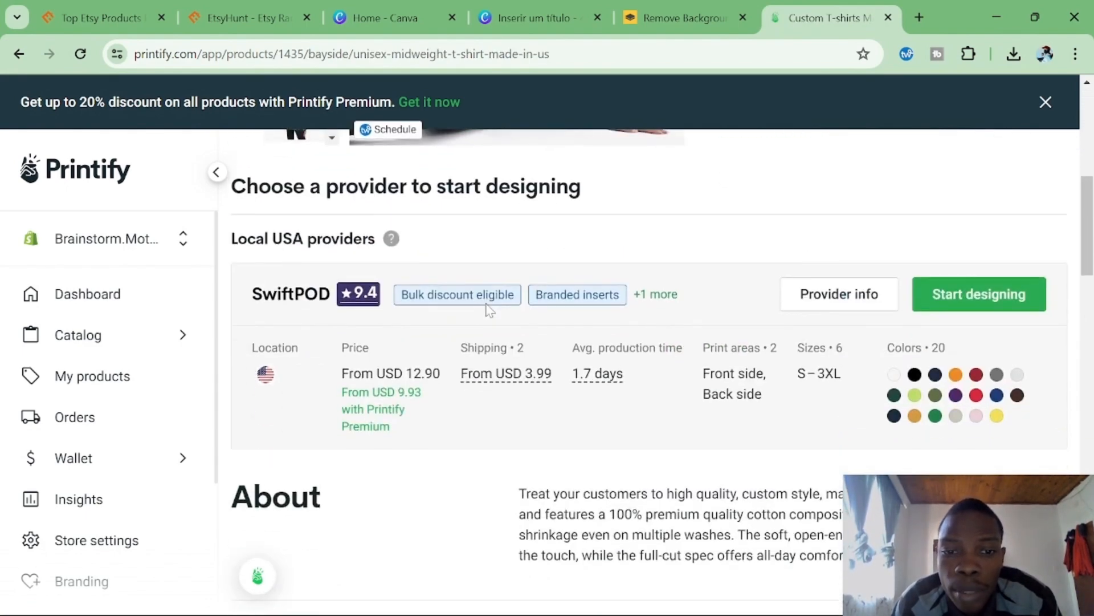
scroll(489, 311, down, 2)
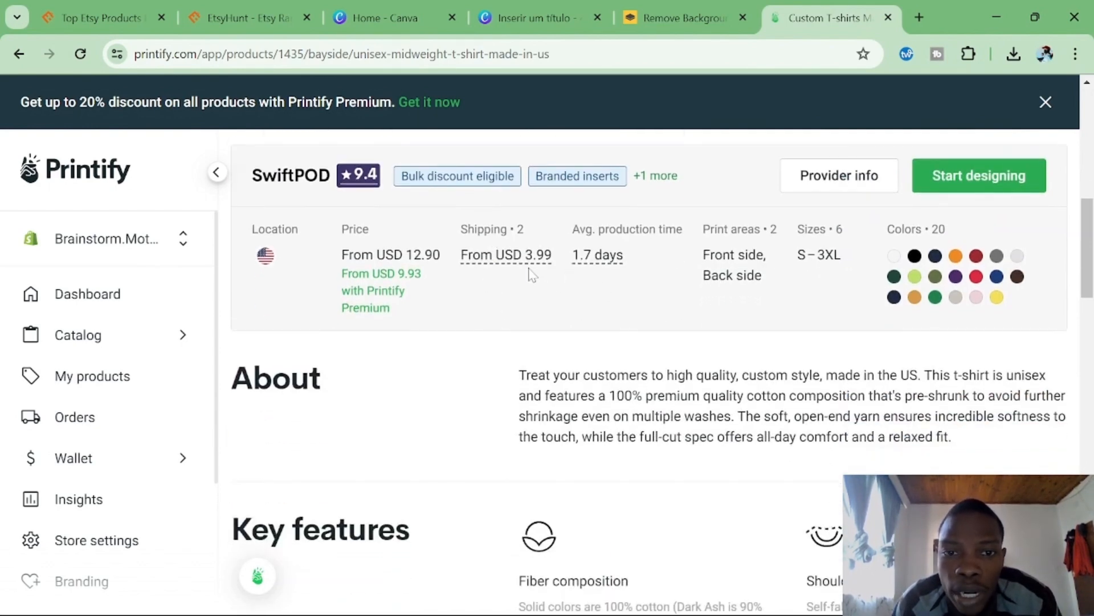
mouse_move(638, 266)
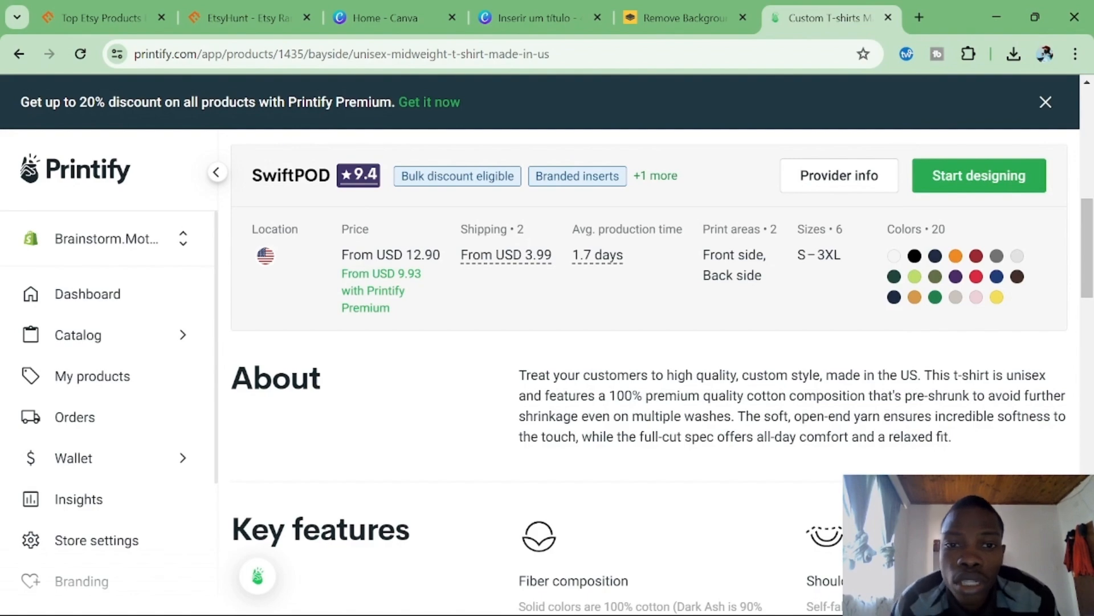
scroll(944, 388, up, 2)
scroll(945, 389, down, 10)
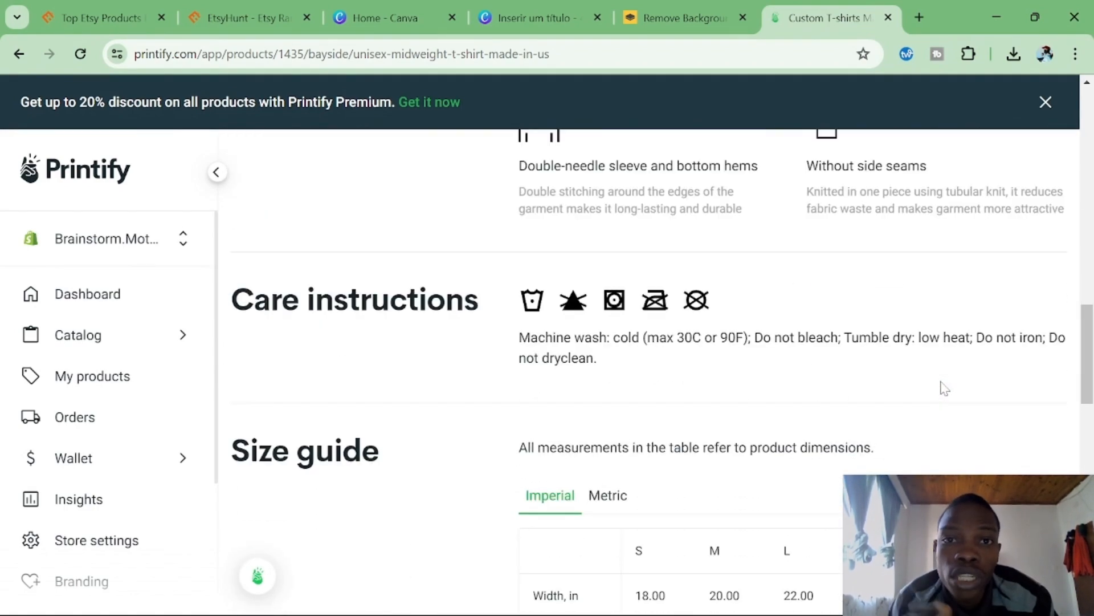
scroll(945, 388, up, 12)
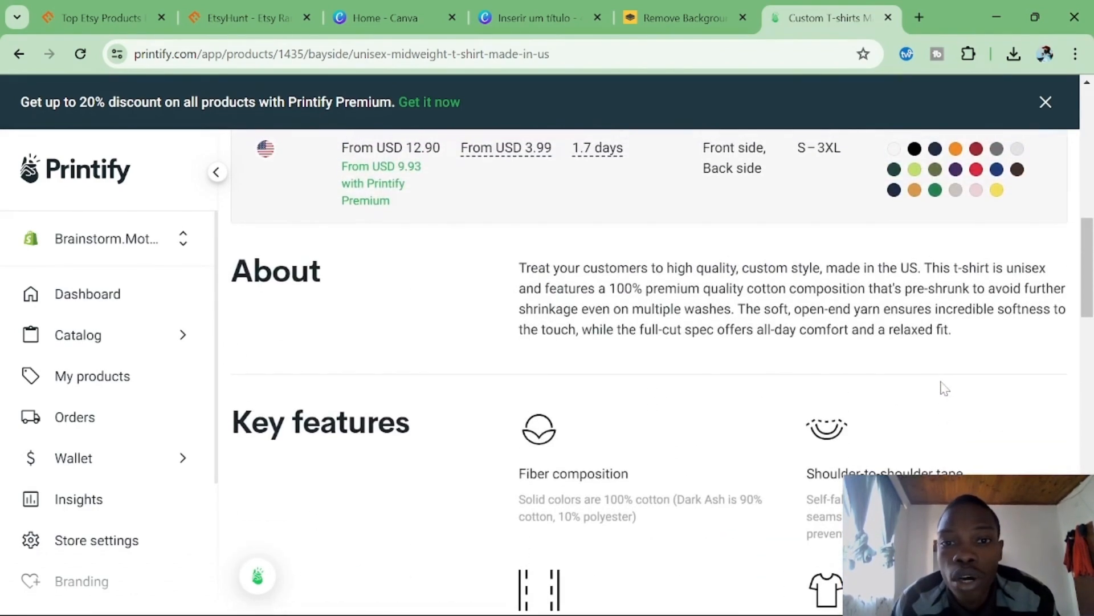
Start designing the T-shirt with SwiftPOD as the print provider and skip the Product Creator tour.
scroll(945, 388, down, 1)
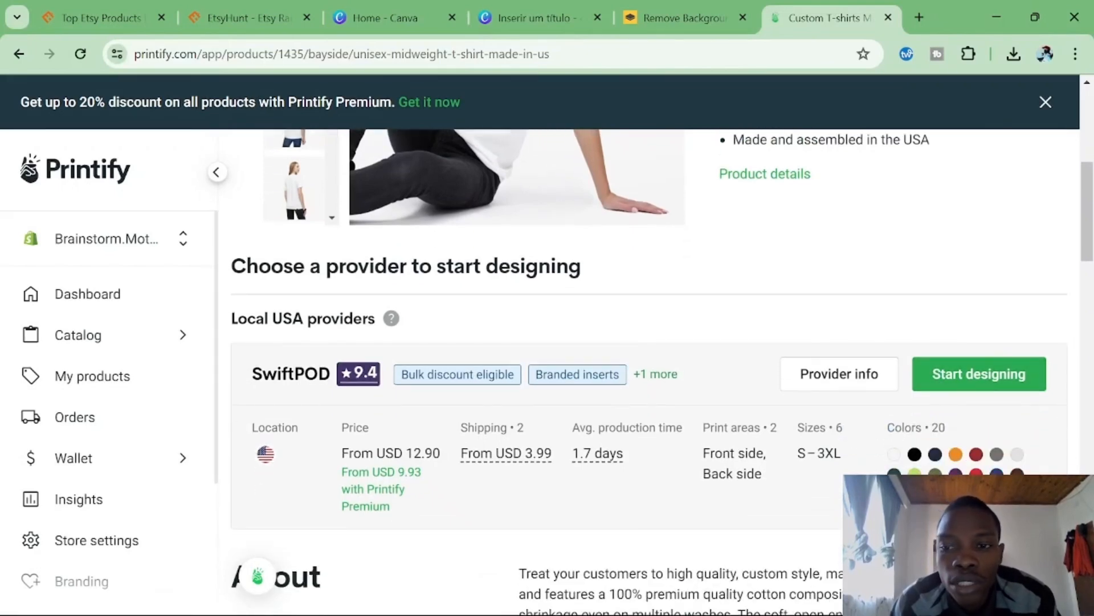
scroll(843, 447, up, 2)
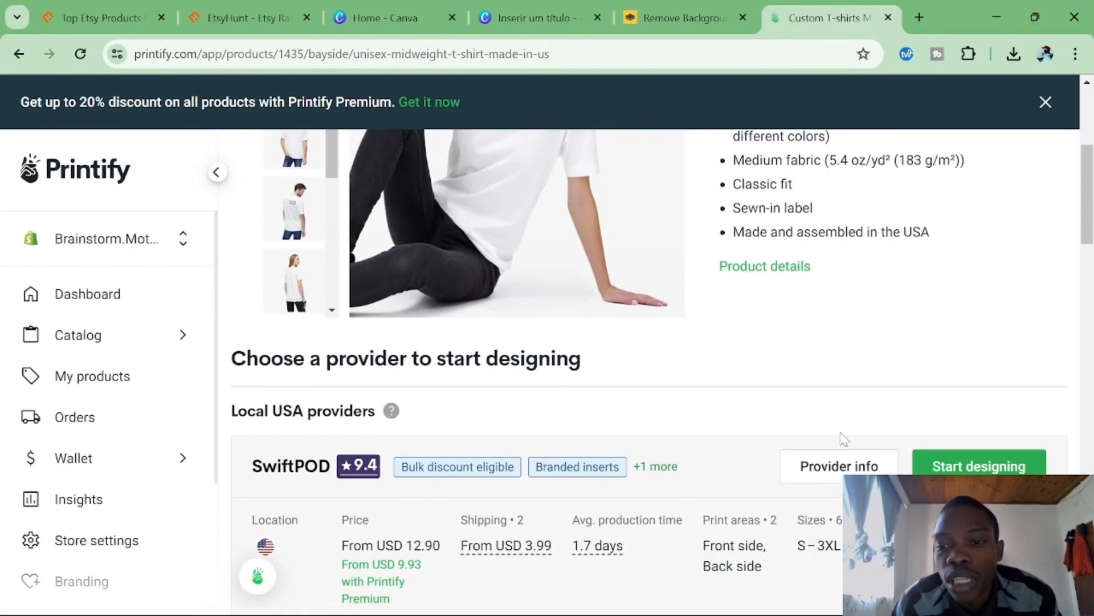
click(971, 467)
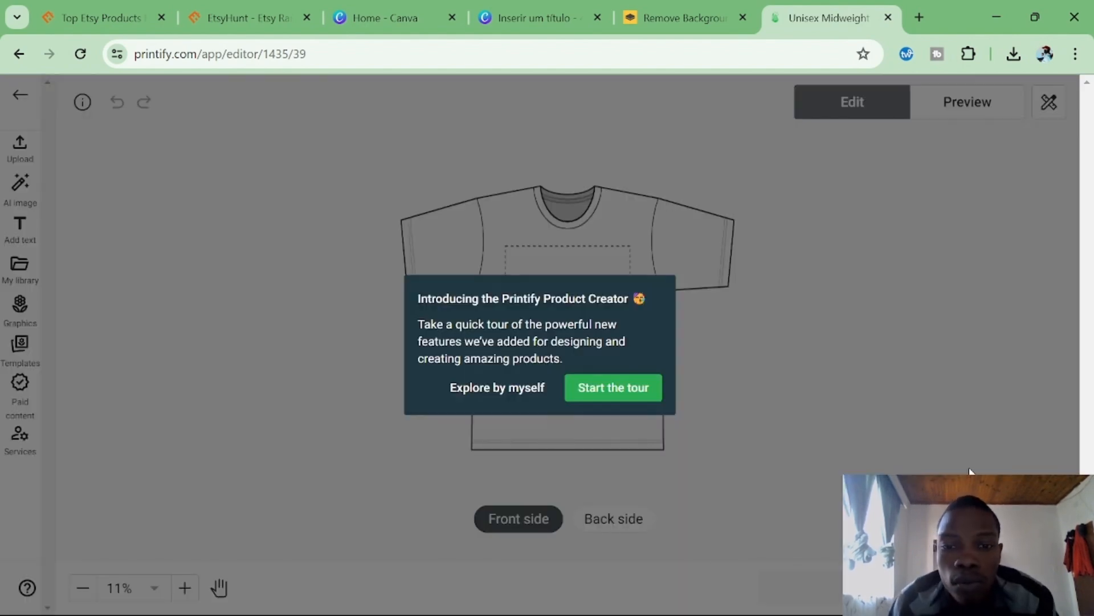
click(523, 399)
click(247, 525)
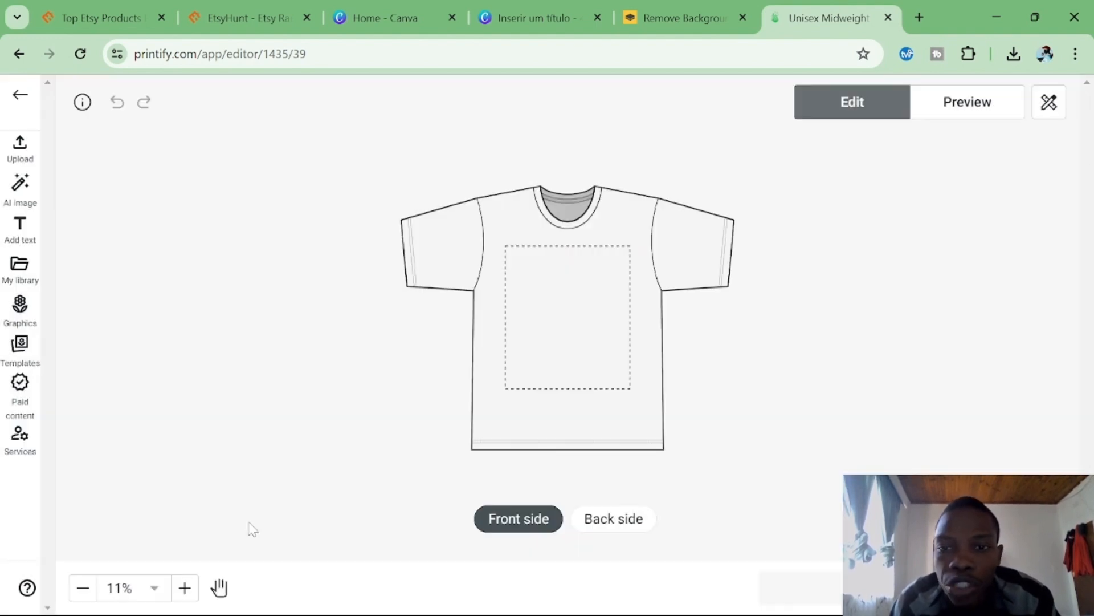
scroll(636, 362, up, 2)
scroll(636, 362, down, 4)
scroll(638, 364, up, 1)
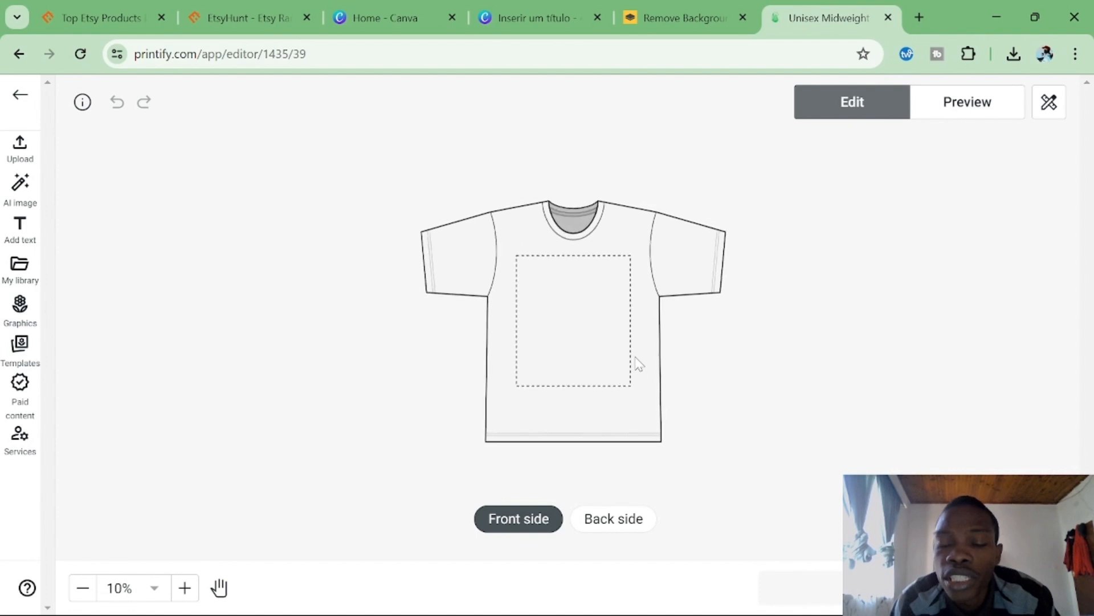
scroll(636, 364, up, 4)
scroll(635, 367, down, 5)
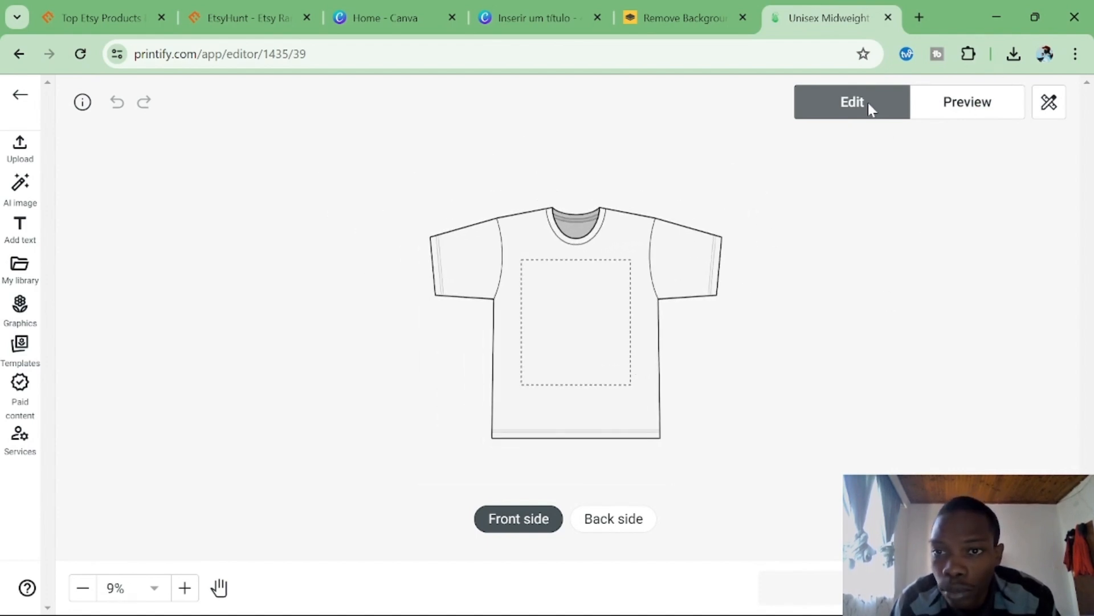
Upload the background-free slogan image Inserir_um_título-removebg-preview from the device onto the shirt's front side.
click(20, 155)
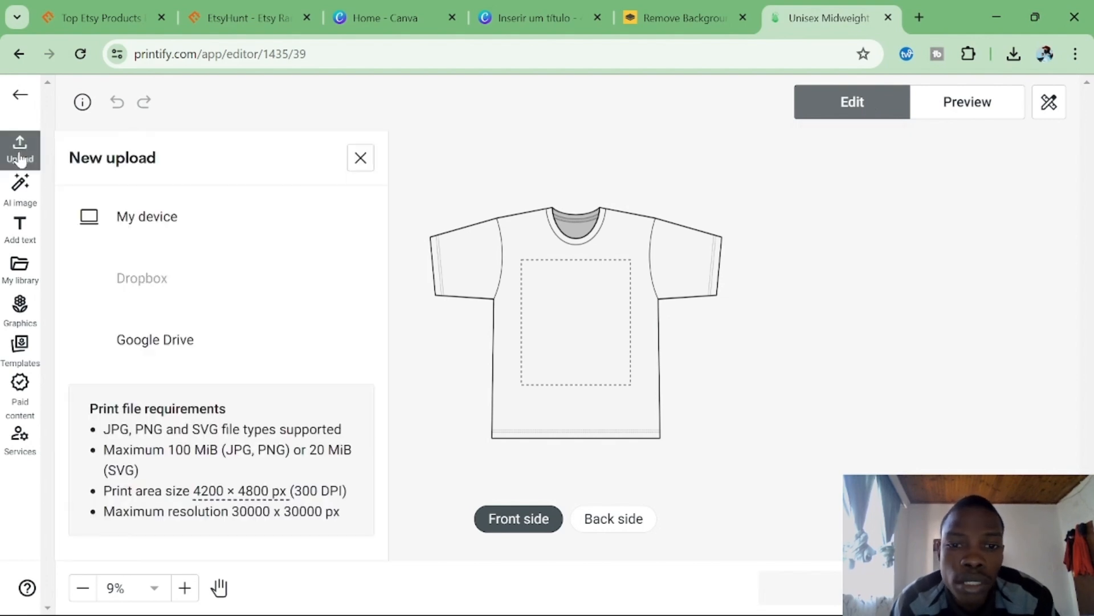
click(160, 215)
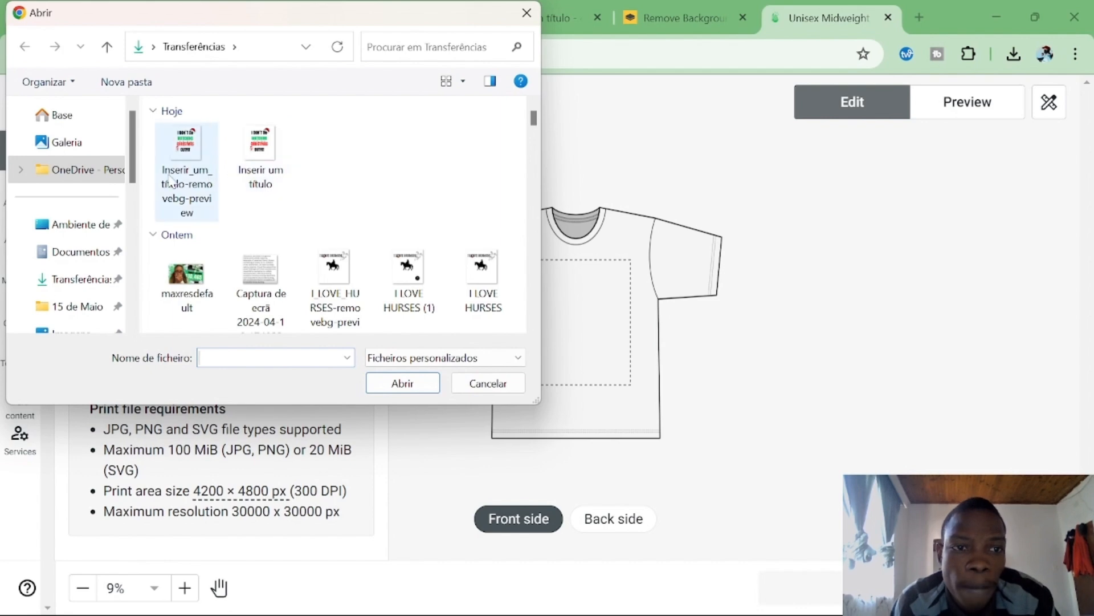
double_click(188, 159)
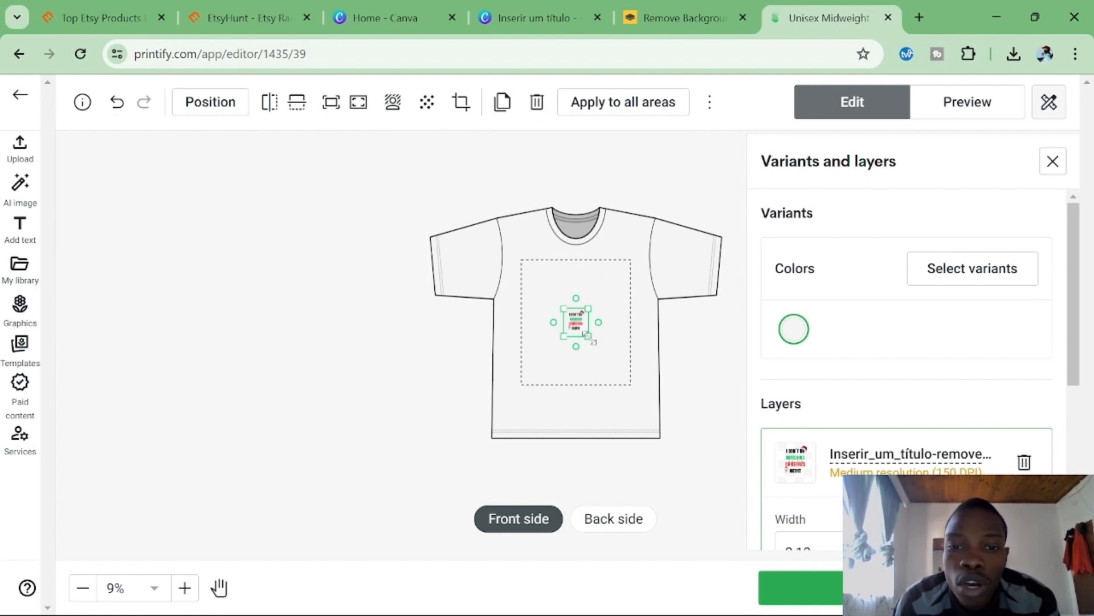
Enlarge the slogan image and position it so that it fills the dashed print area on the shirt's front.
drag(588, 337, 633, 386)
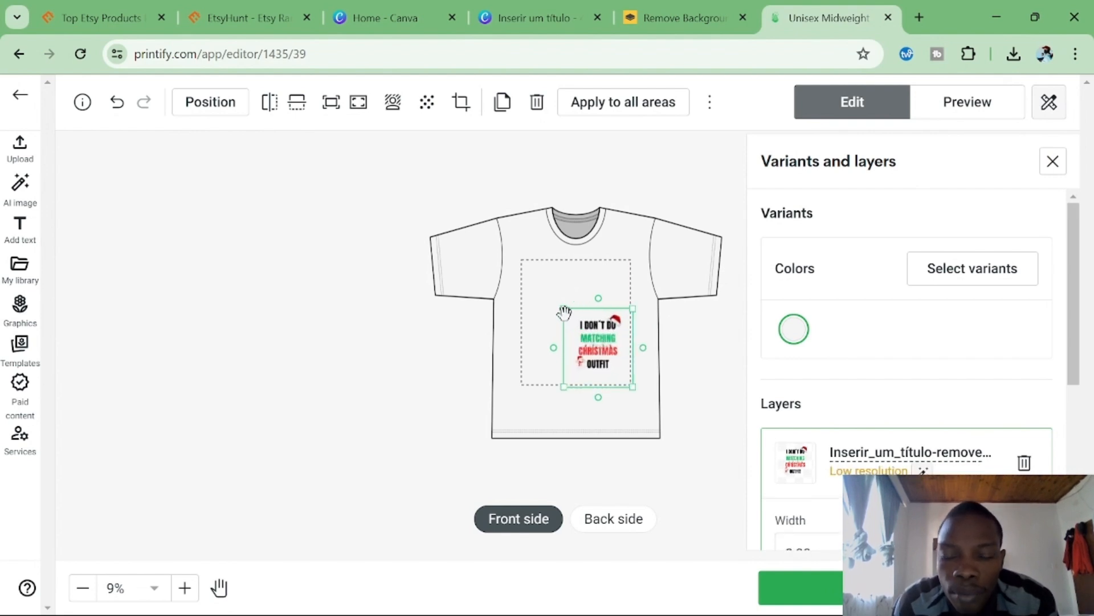
drag(564, 312, 536, 283)
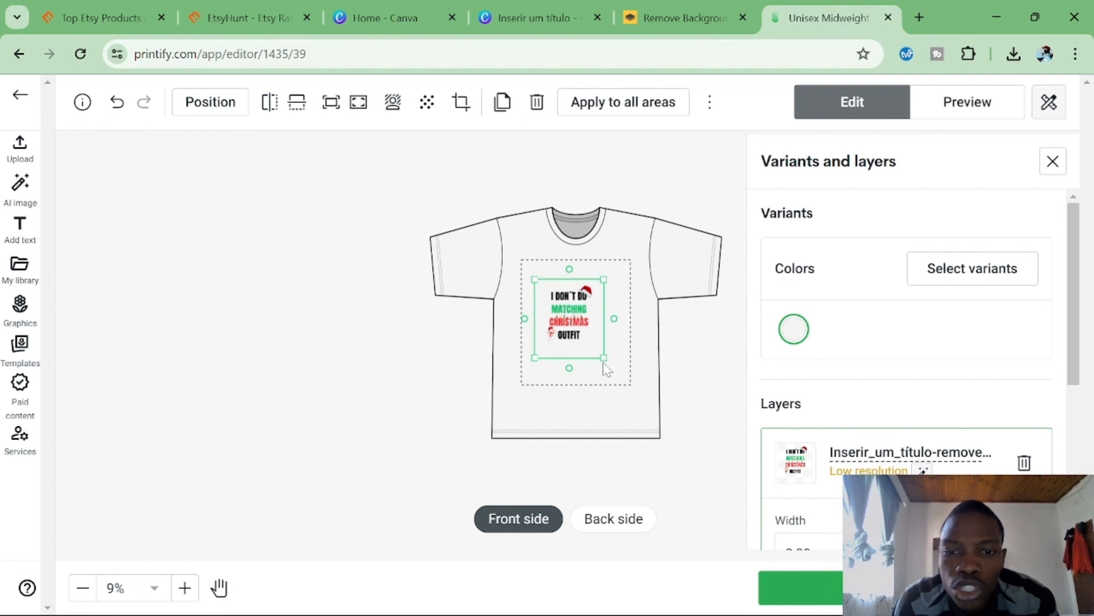
drag(603, 359, 629, 385)
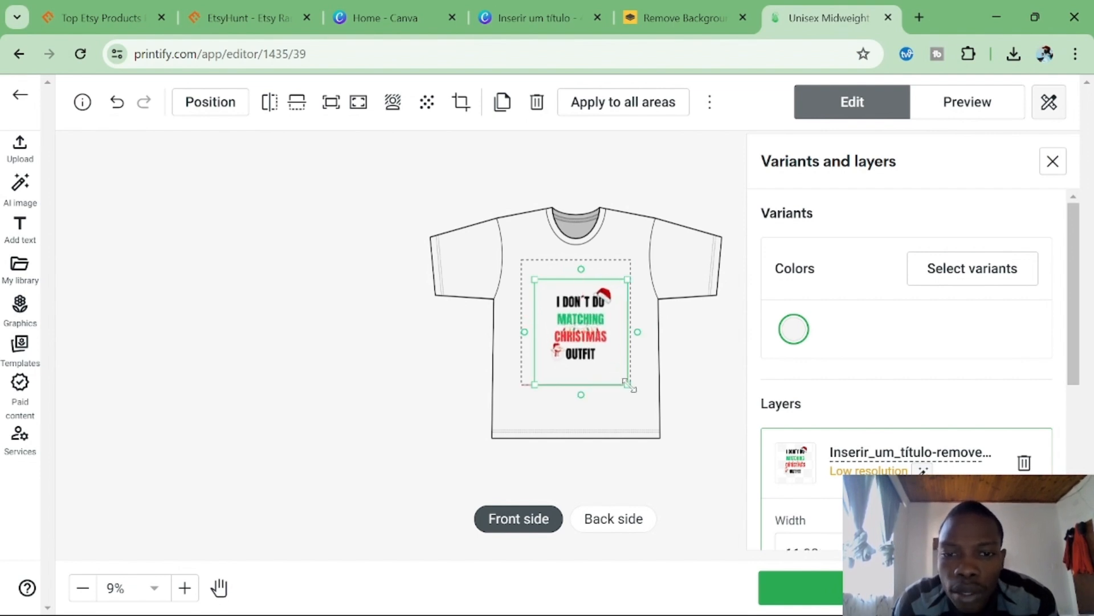
drag(535, 278, 525, 267)
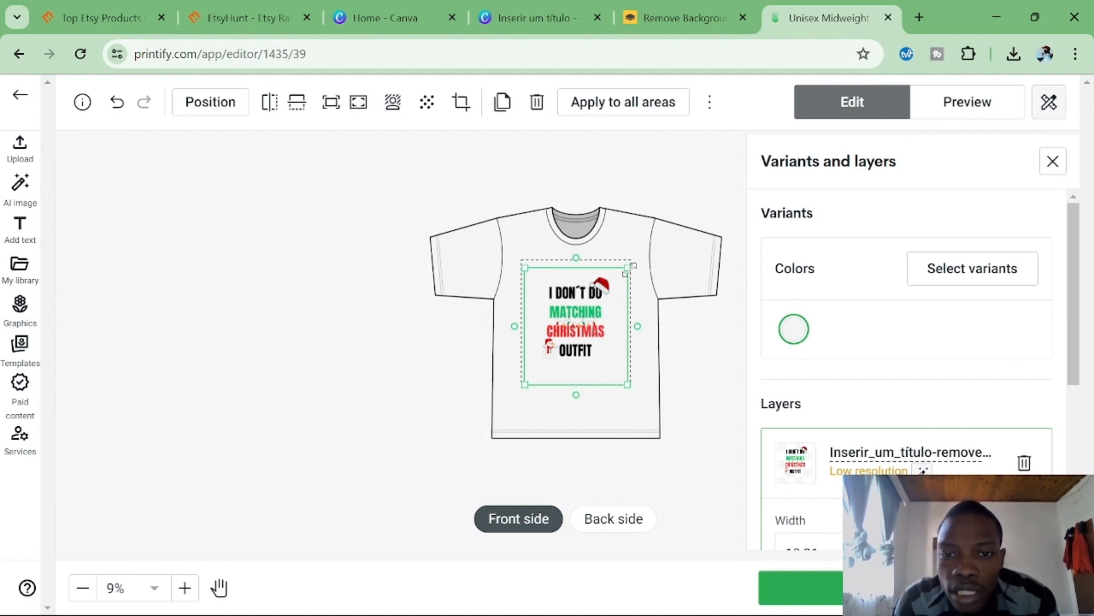
drag(629, 269, 630, 256)
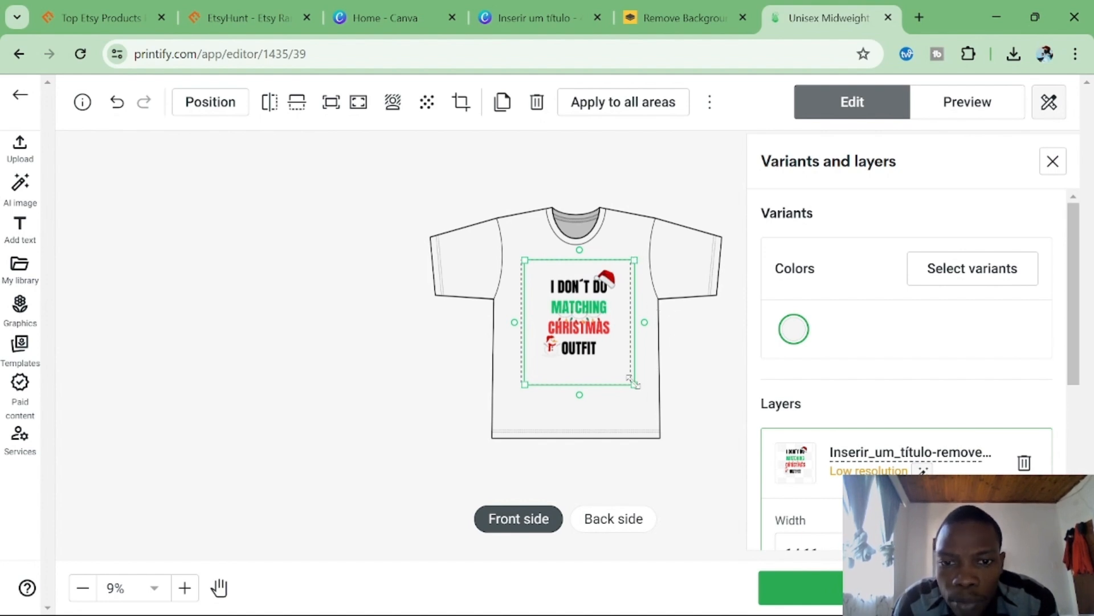
drag(634, 383, 610, 366)
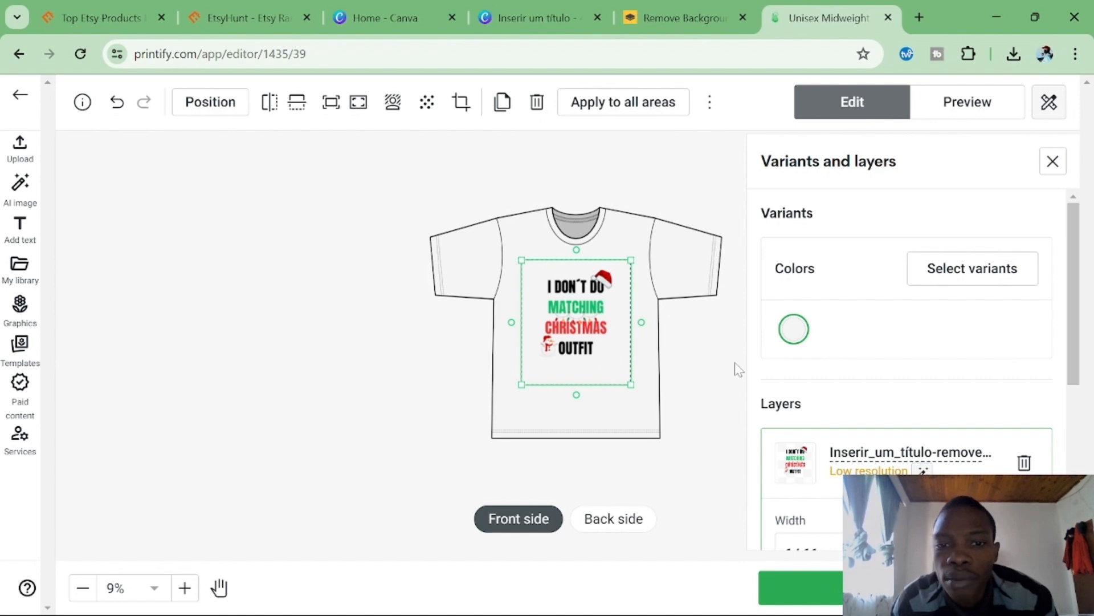
Preview the design on the Front and Person Front mockups and return to editing.
click(973, 114)
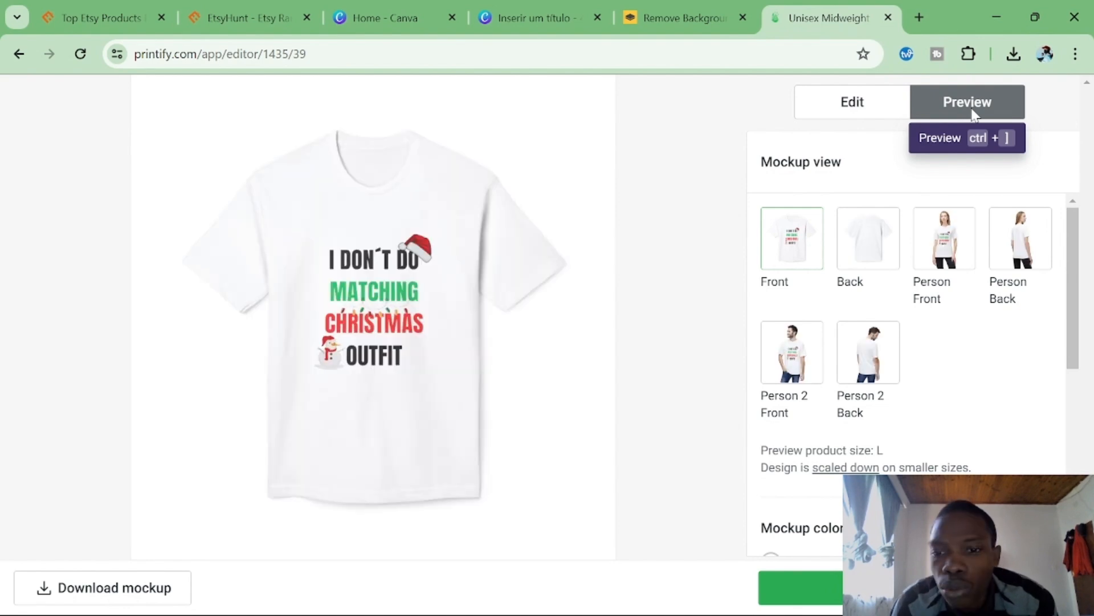
click(951, 242)
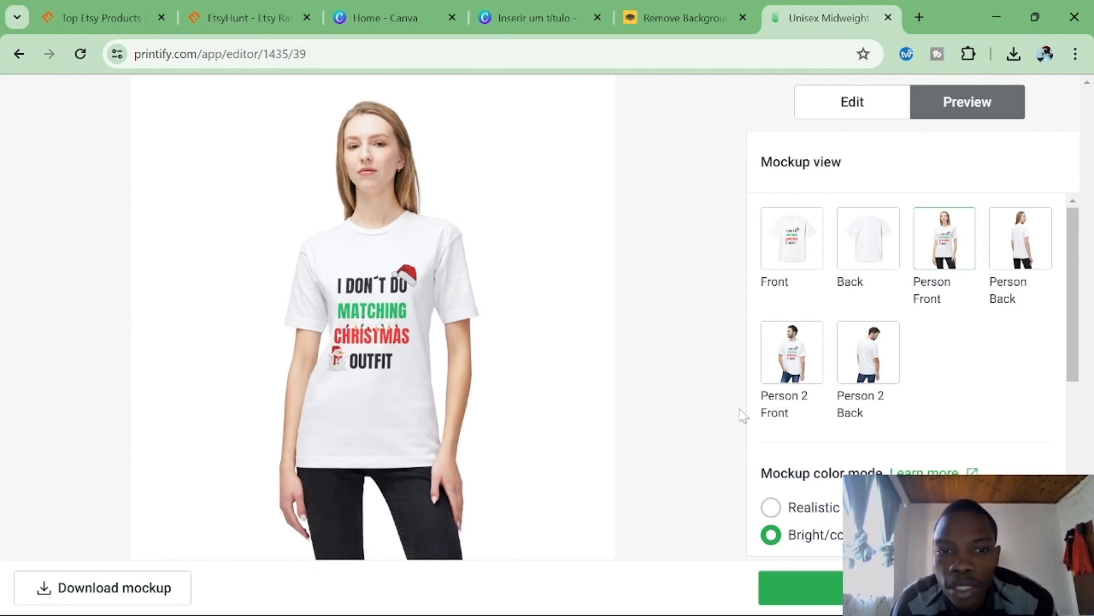
click(878, 92)
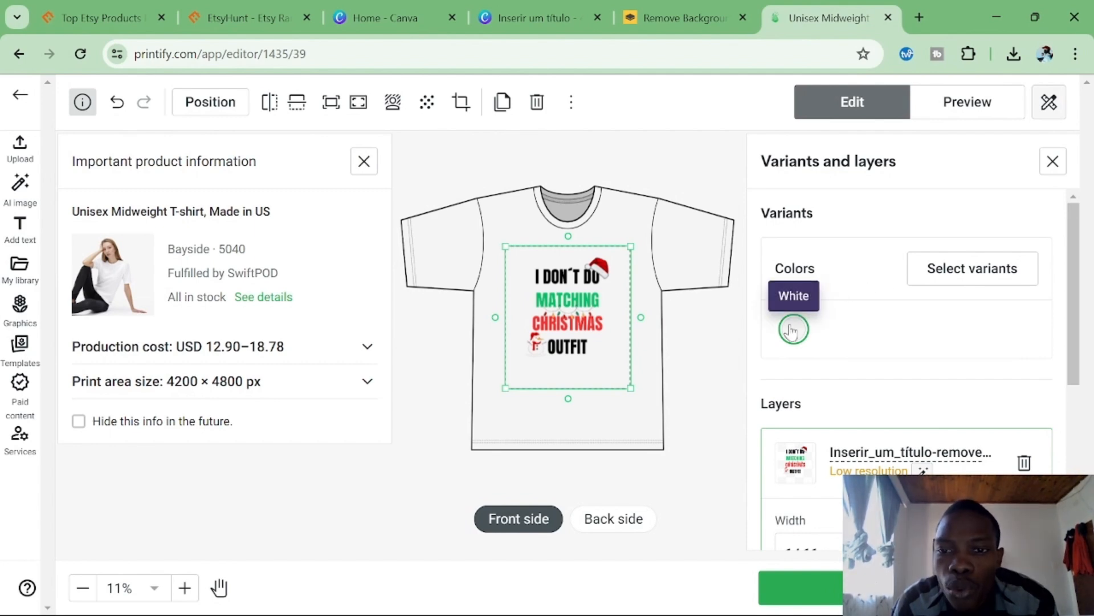
Open the shirt's variant selection and examine the available colors.
click(986, 270)
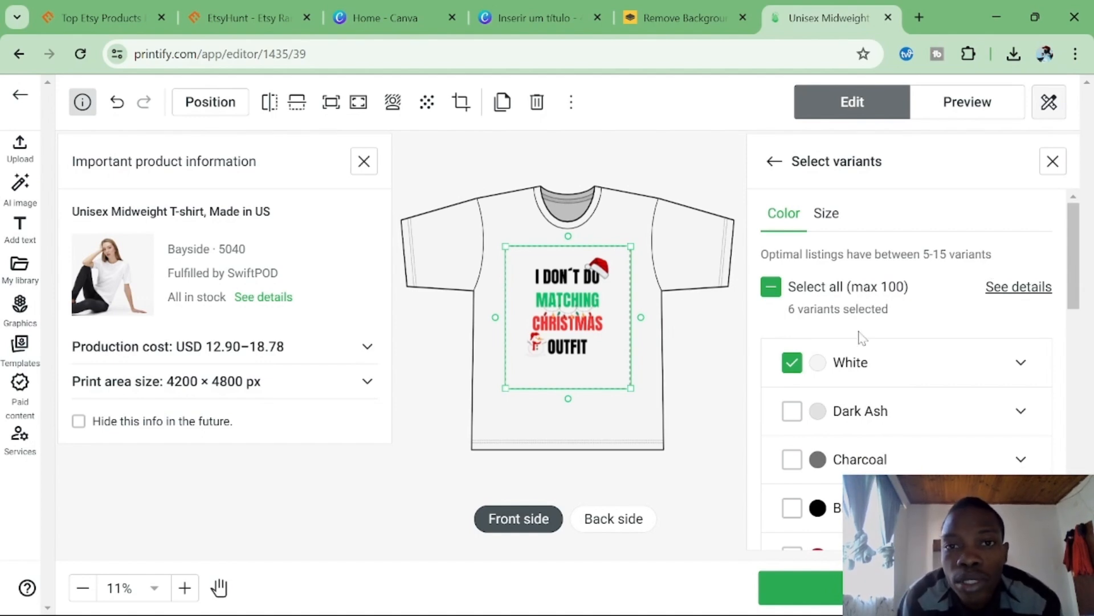
scroll(858, 440, down, 1)
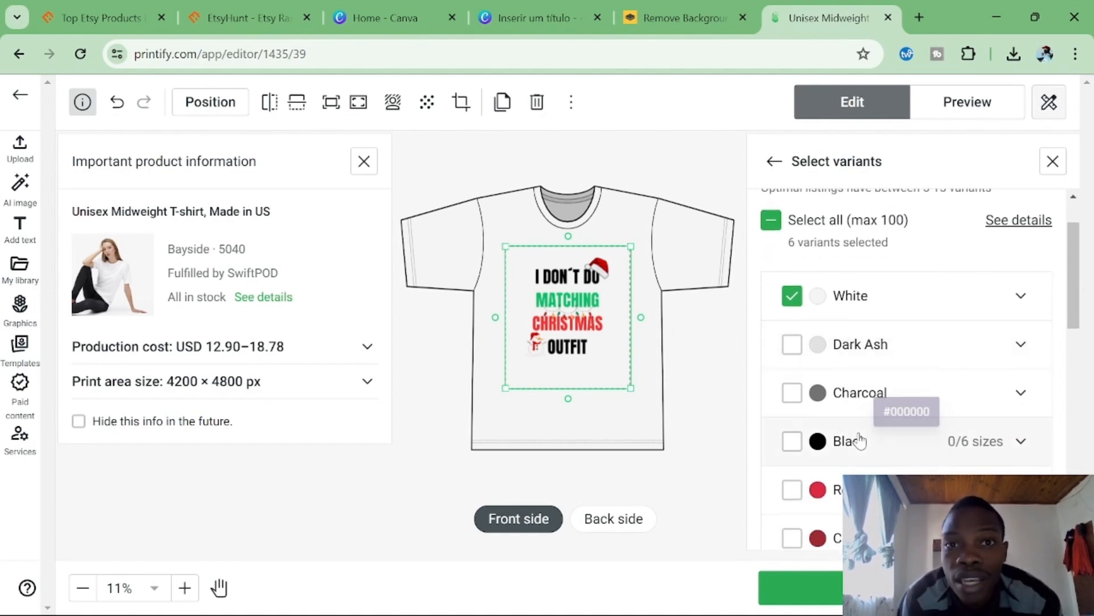
scroll(860, 441, down, 3)
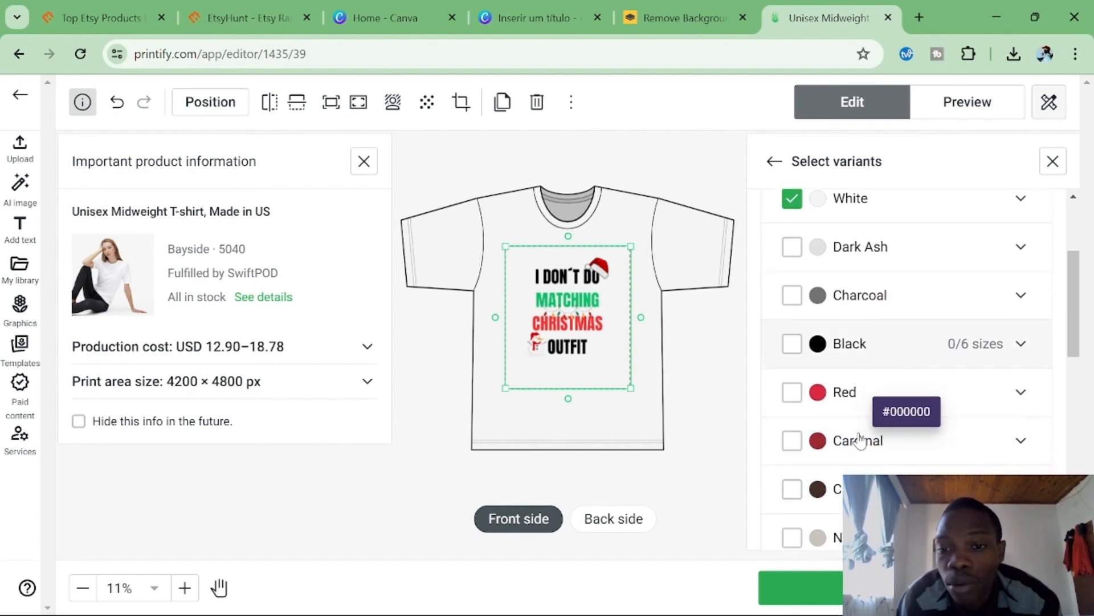
scroll(851, 339, down, 1)
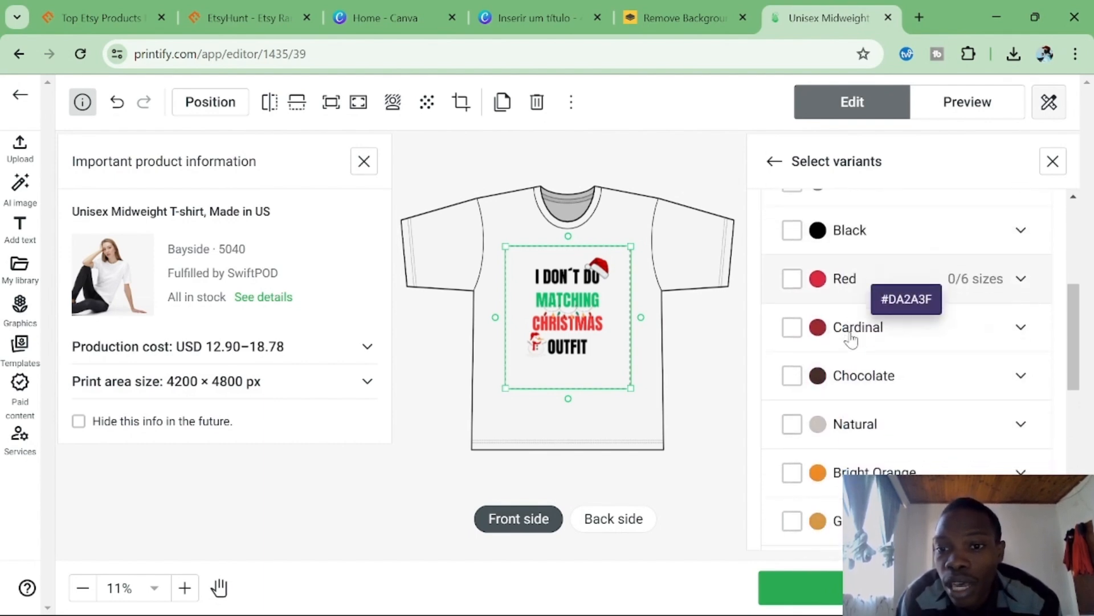
scroll(851, 339, down, 2)
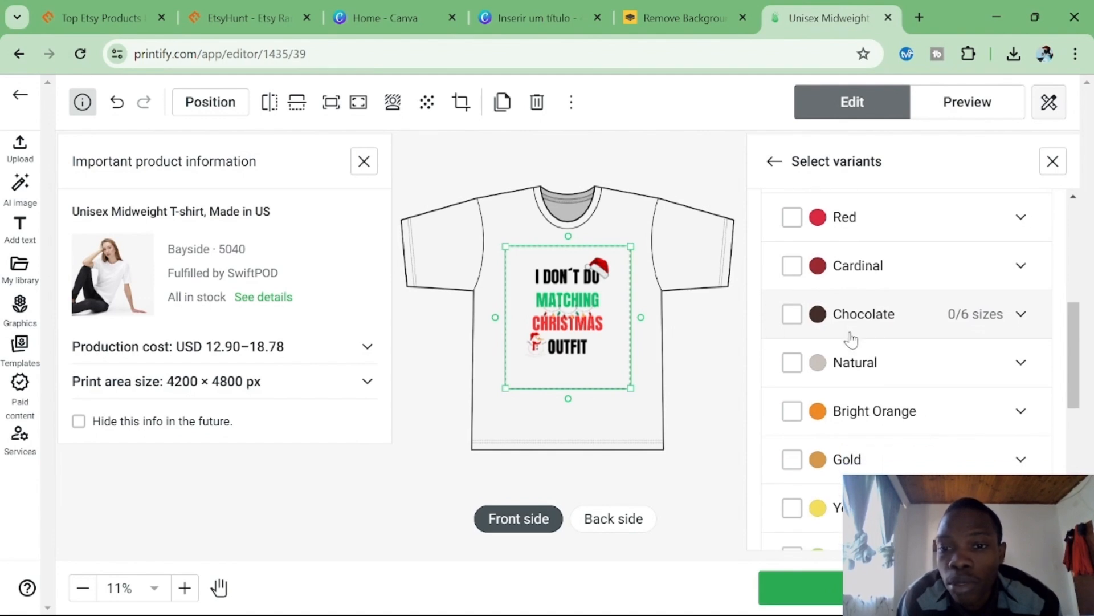
scroll(851, 339, up, 5)
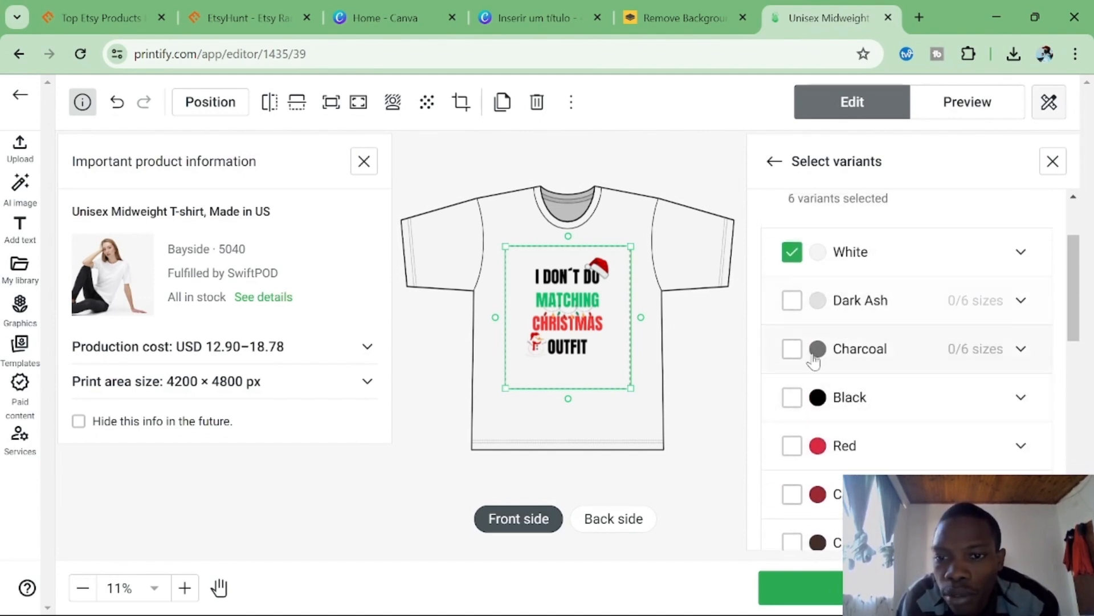
scroll(844, 330, down, 3)
scroll(814, 360, down, 2)
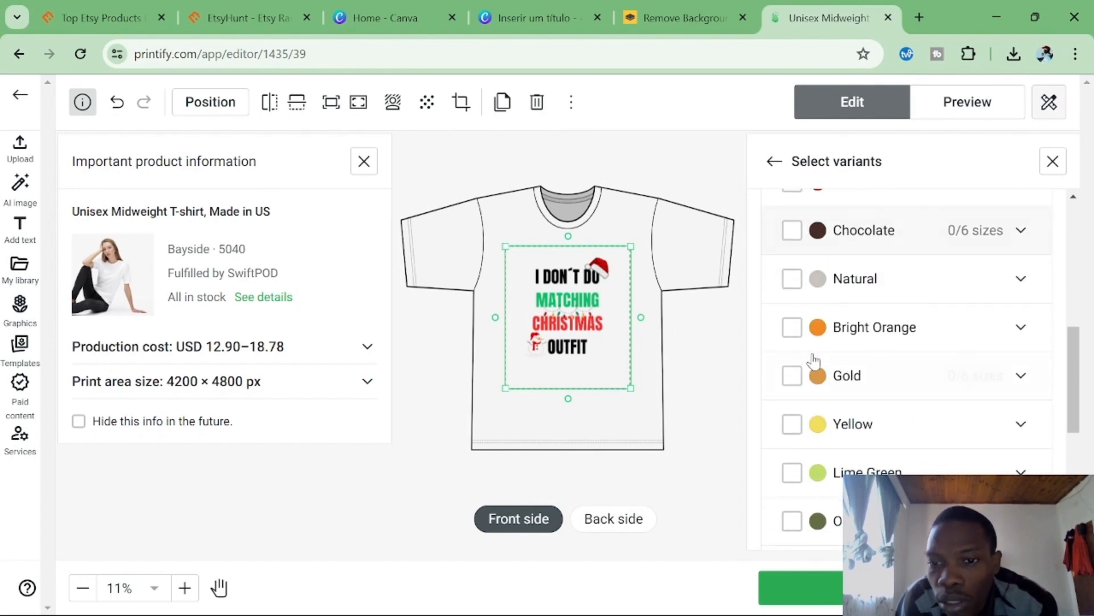
Try Bright Orange as a shirt color, deselect it, and add Royal Blue in all sizes instead.
click(792, 327)
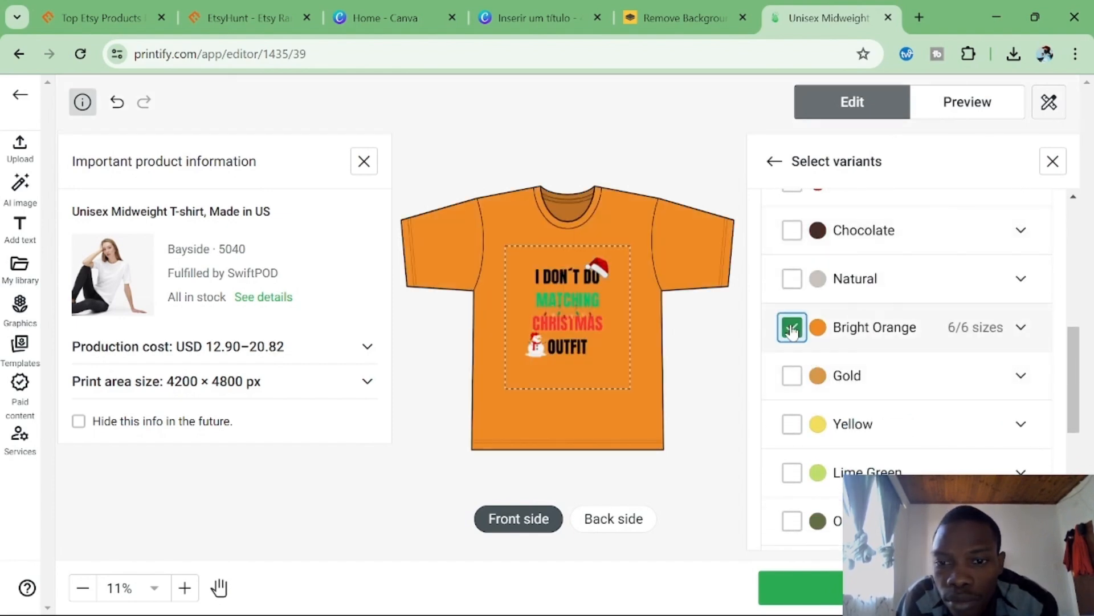
click(792, 326)
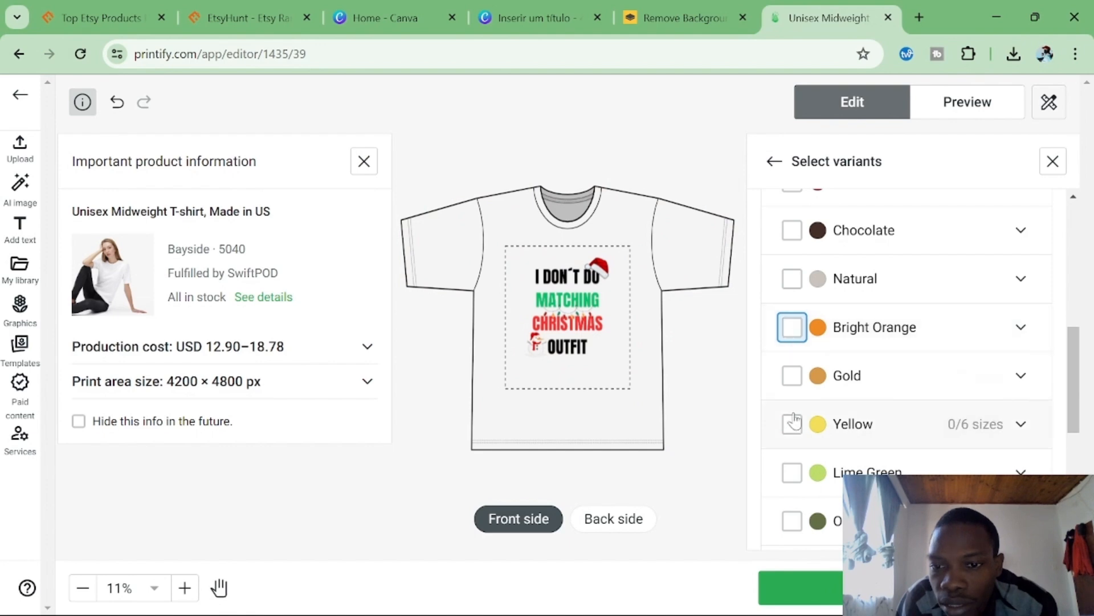
scroll(794, 421, down, 6)
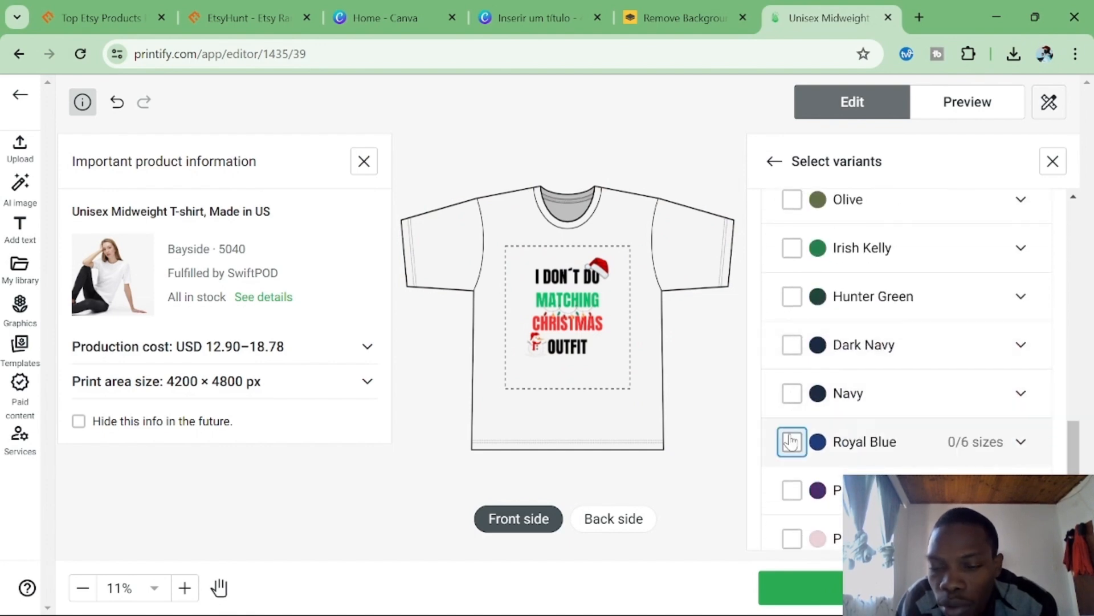
click(791, 441)
scroll(791, 441, down, 1)
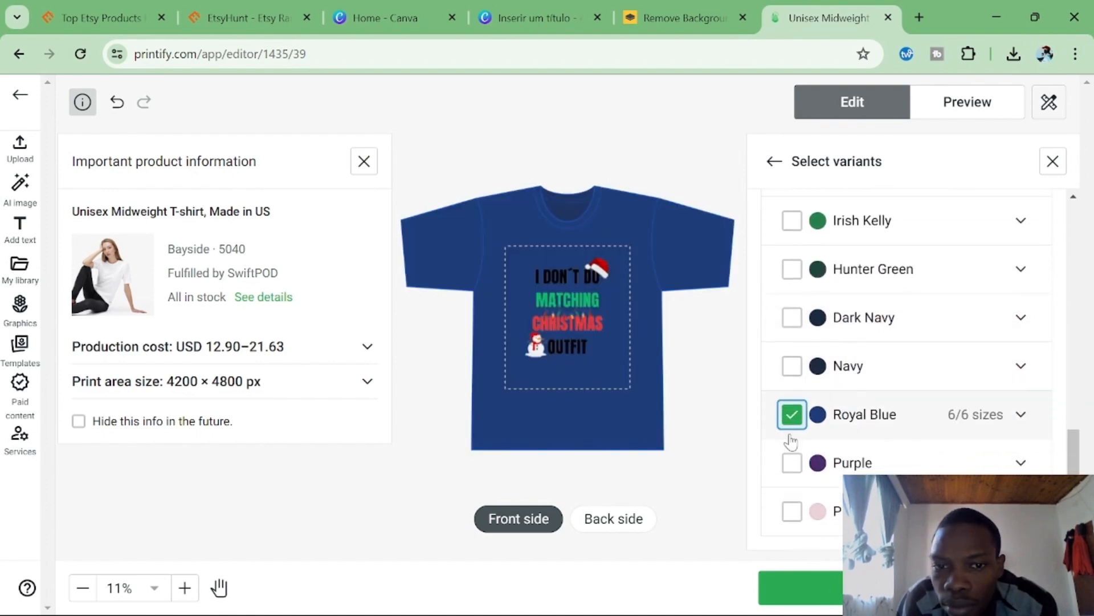
Try Red and Cardinal as shirt colors, keep only Cardinal of the two, and save the product.
scroll(792, 441, up, 9)
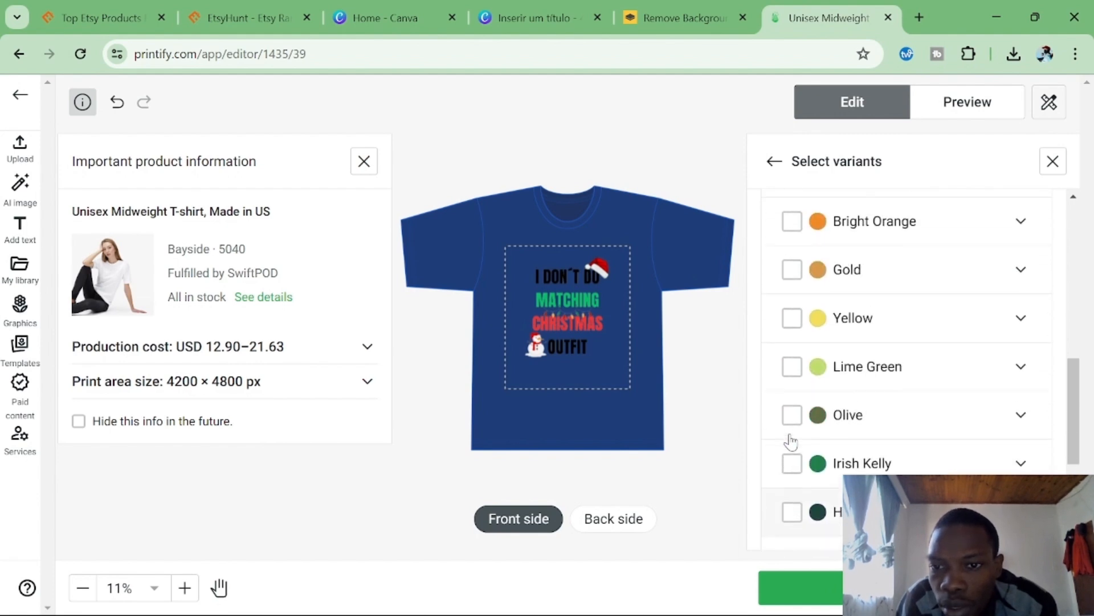
scroll(791, 442, up, 1)
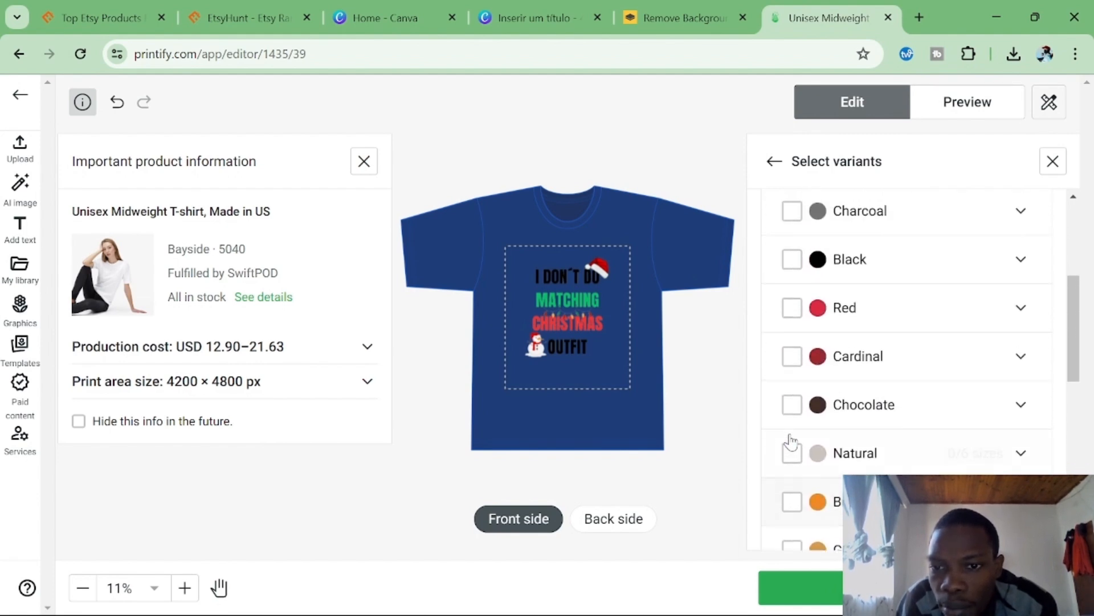
click(792, 308)
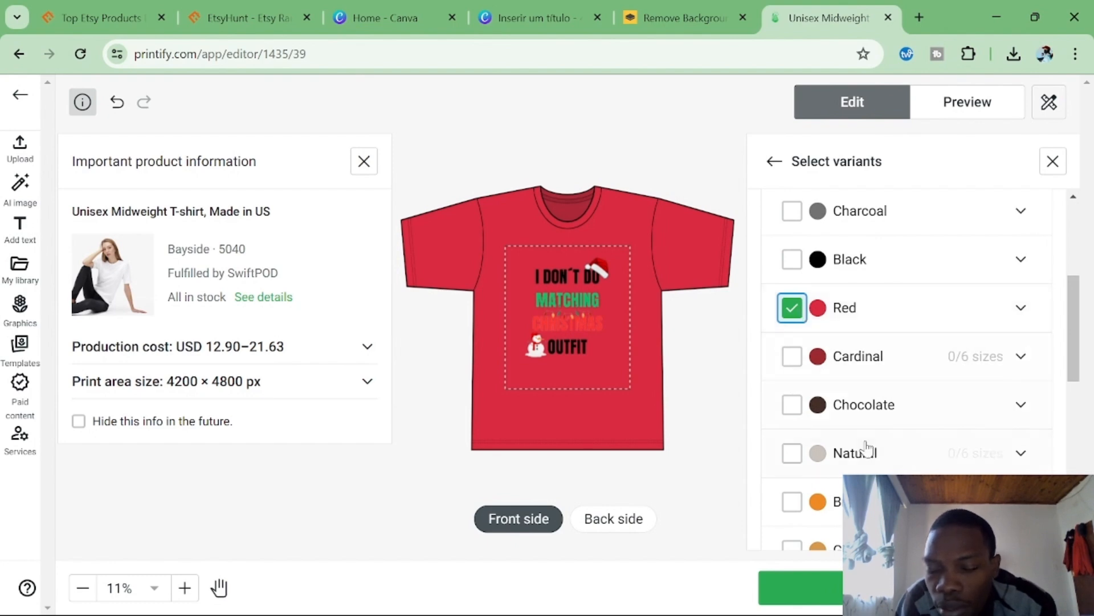
click(791, 357)
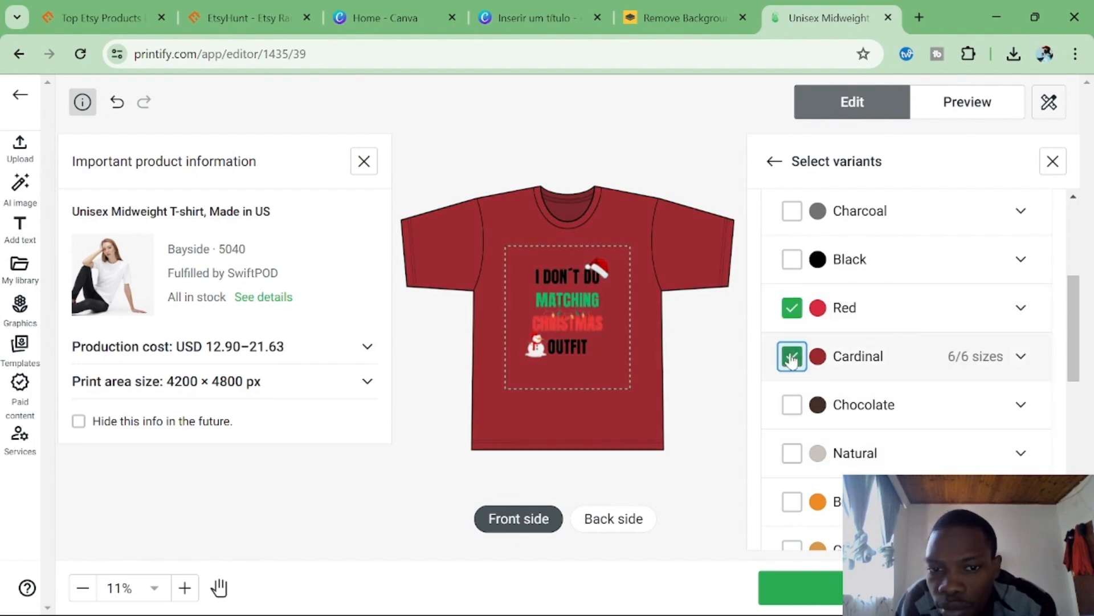
click(793, 308)
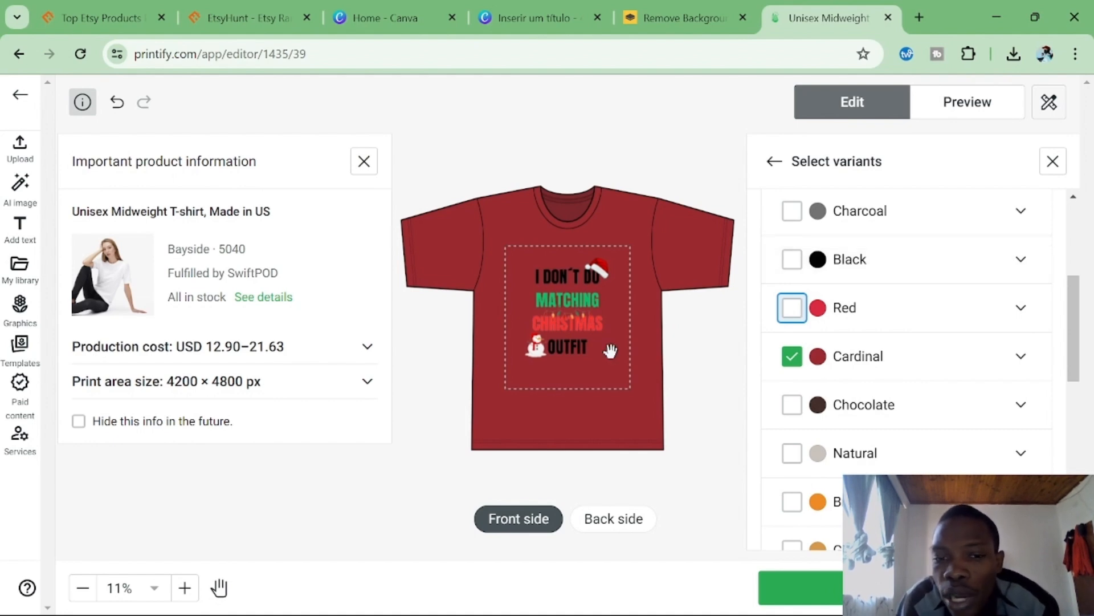
click(912, 587)
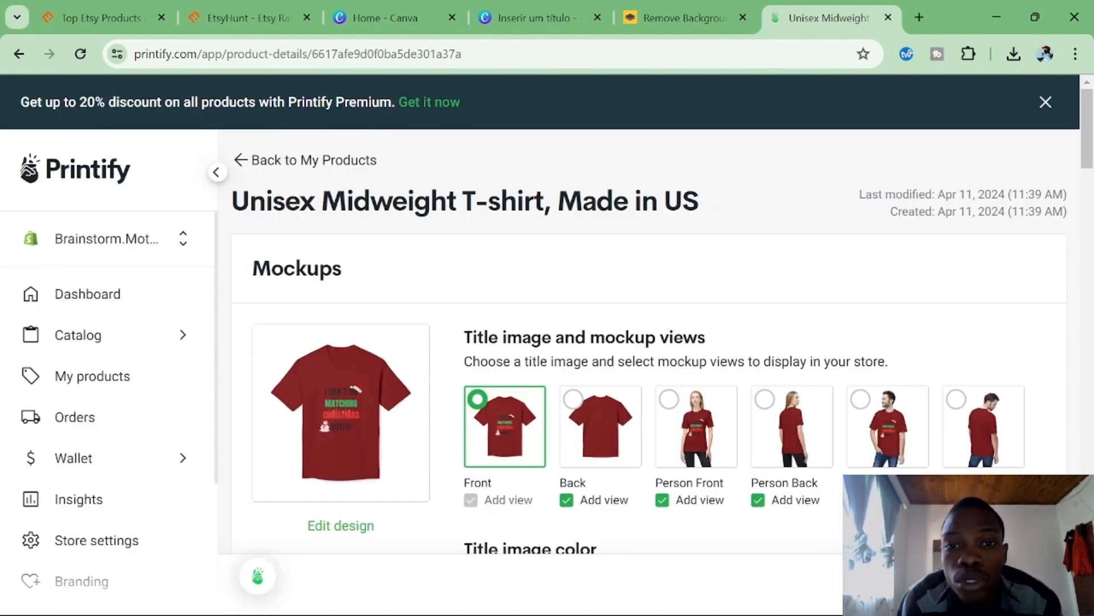
Copy the full product title of the Christmas family matching shirts listing on EtsyHunt.
scroll(639, 361, down, 5)
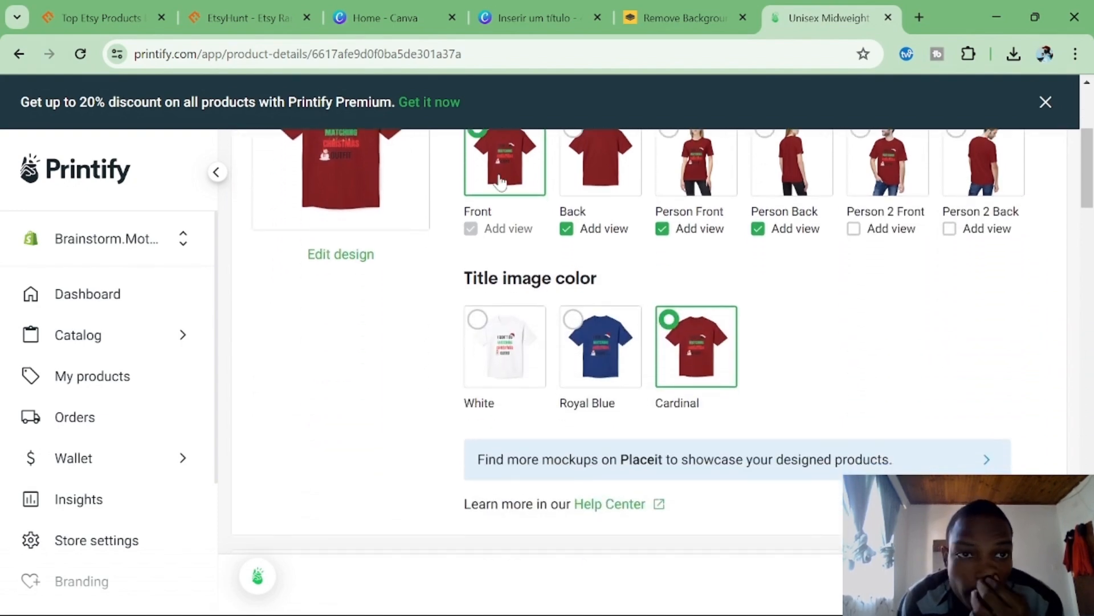
click(259, 18)
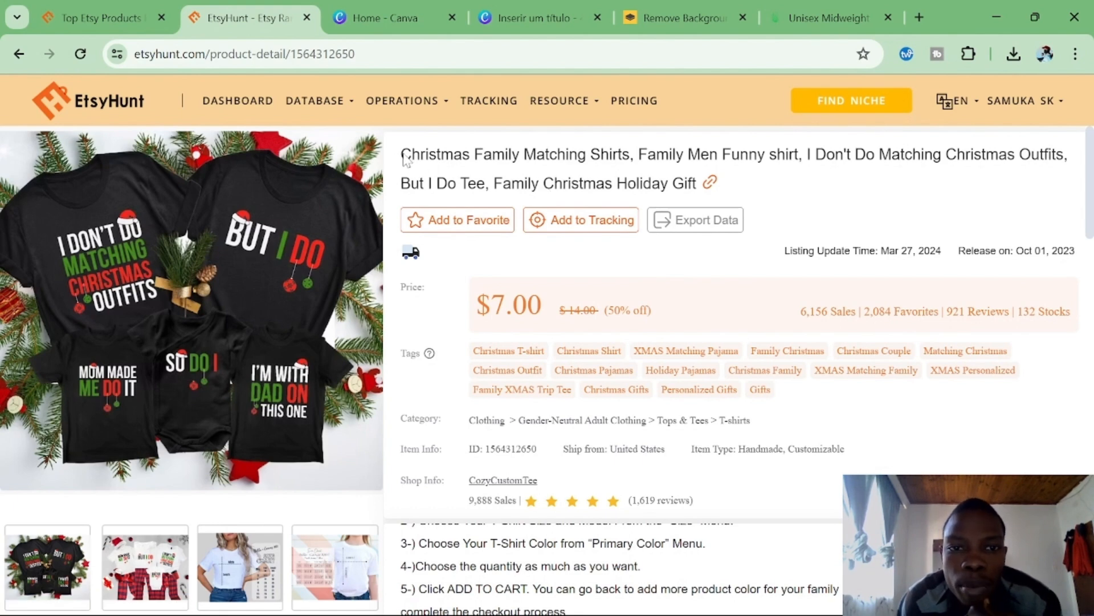
drag(402, 159, 700, 194)
key(ctrl+c)
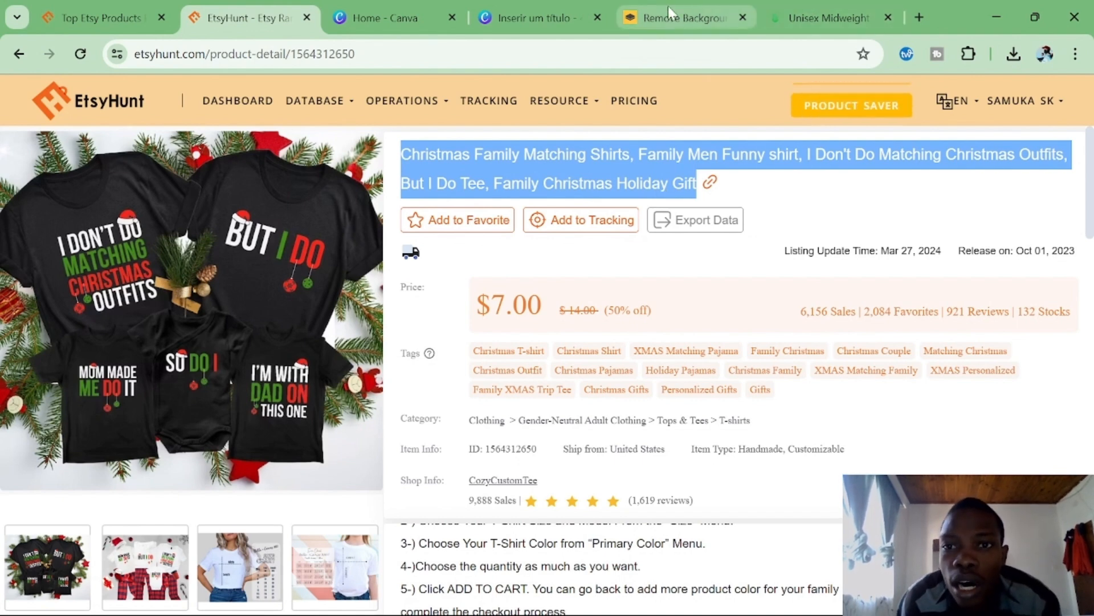
Return to the Printify product and replace its listing title with the copied Christmas Family Matching Shirts title.
click(810, 18)
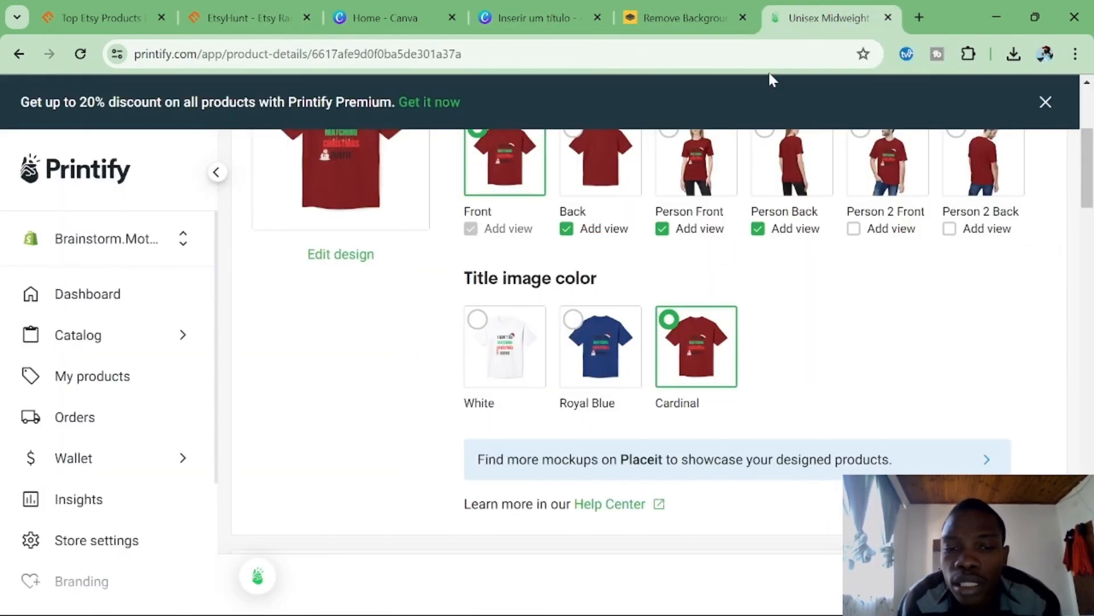
scroll(565, 462, down, 5)
scroll(547, 427, down, 3)
scroll(547, 428, up, 1)
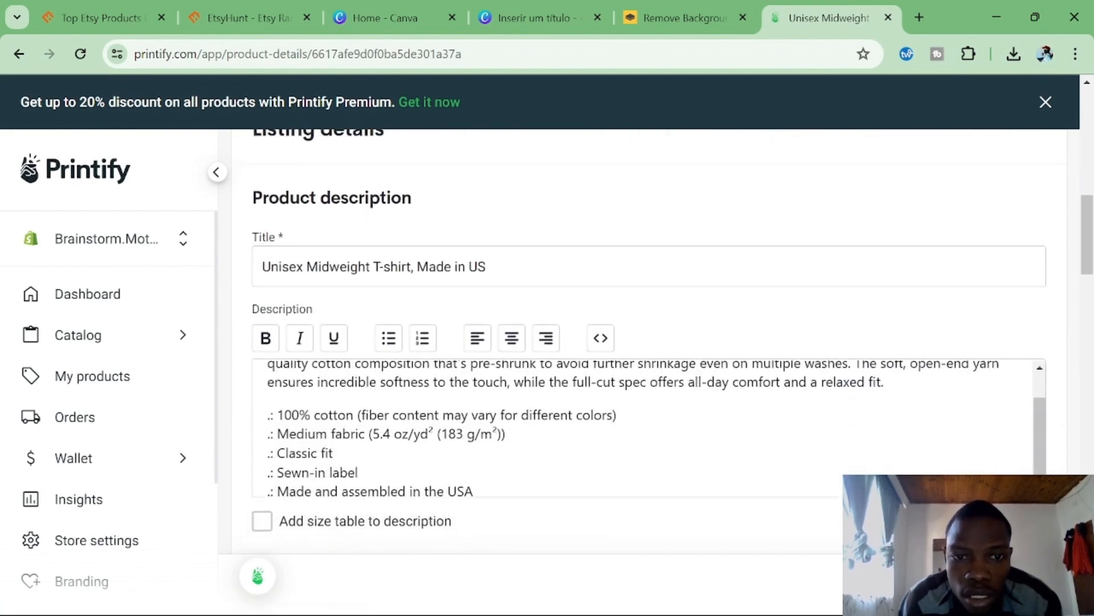
drag(490, 266, 252, 292)
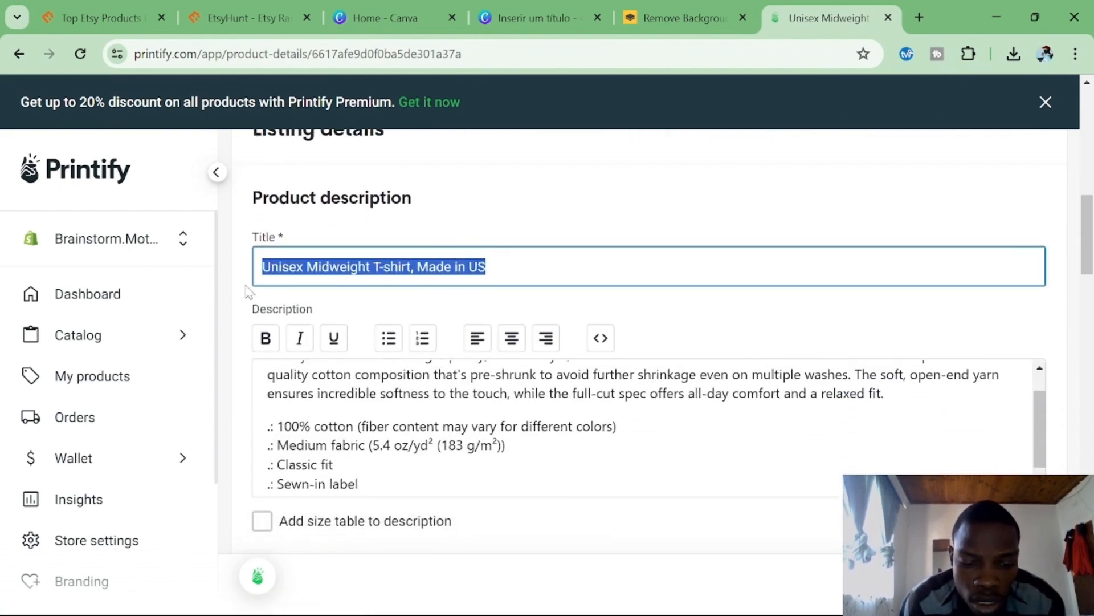
key(ctrl+v)
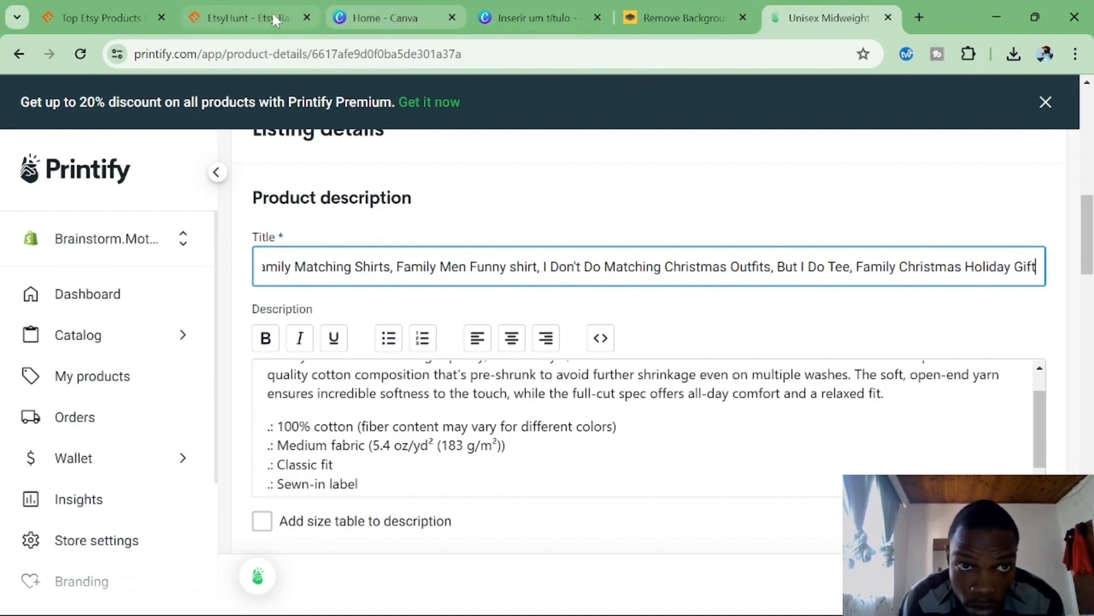
Go back to the EtsyHunt listing and copy its details from Hightlights through the end of the description.
click(251, 8)
mouse_move(315, 101)
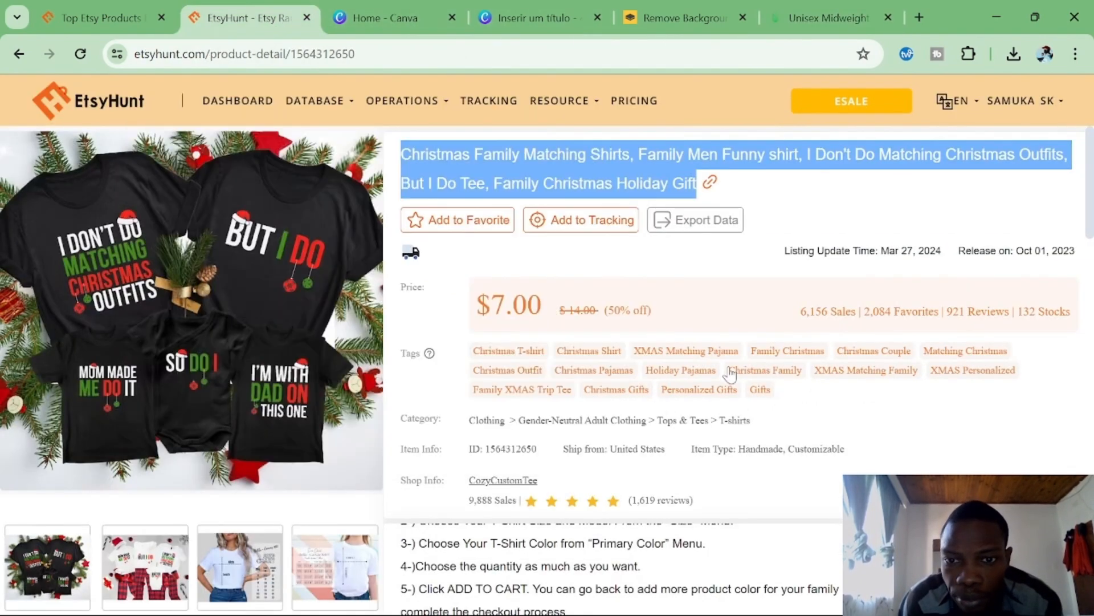
scroll(730, 320, down, 6)
scroll(649, 216, up, 10)
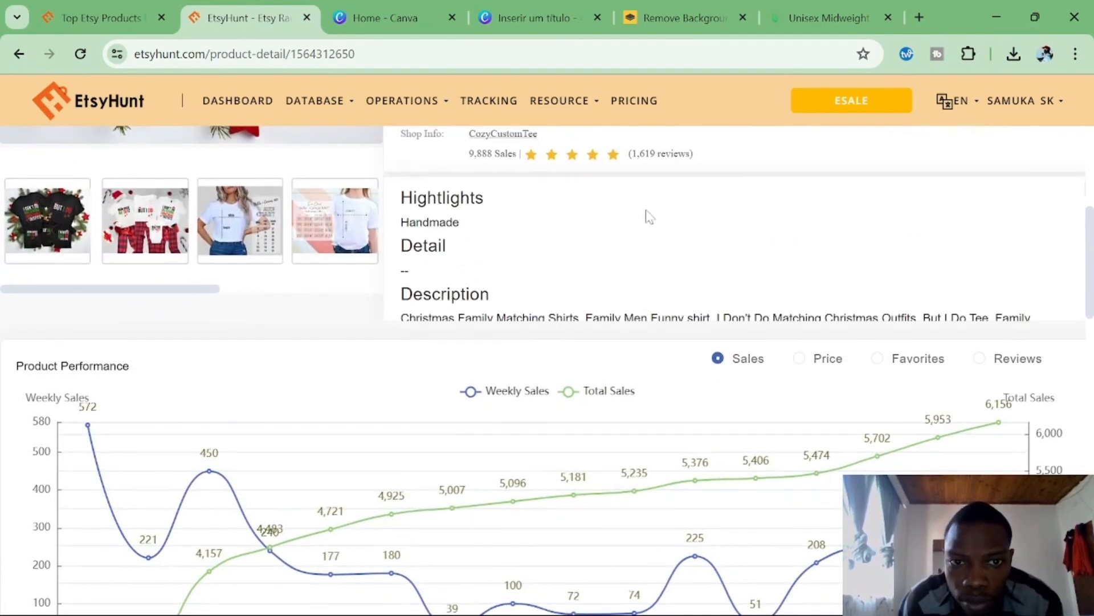
scroll(649, 217, down, 6)
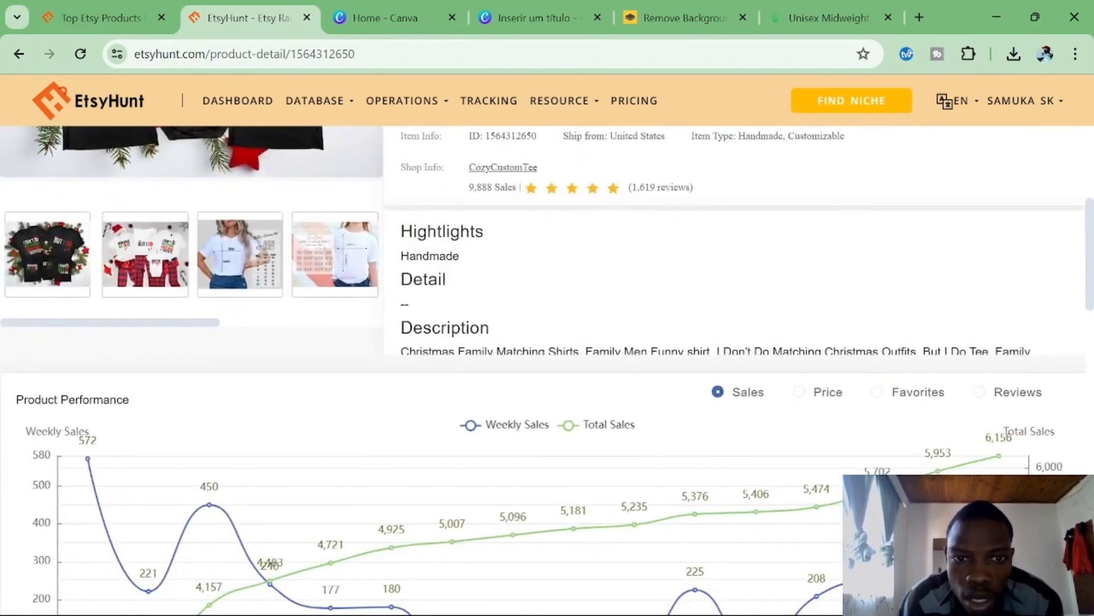
drag(399, 225, 667, 366)
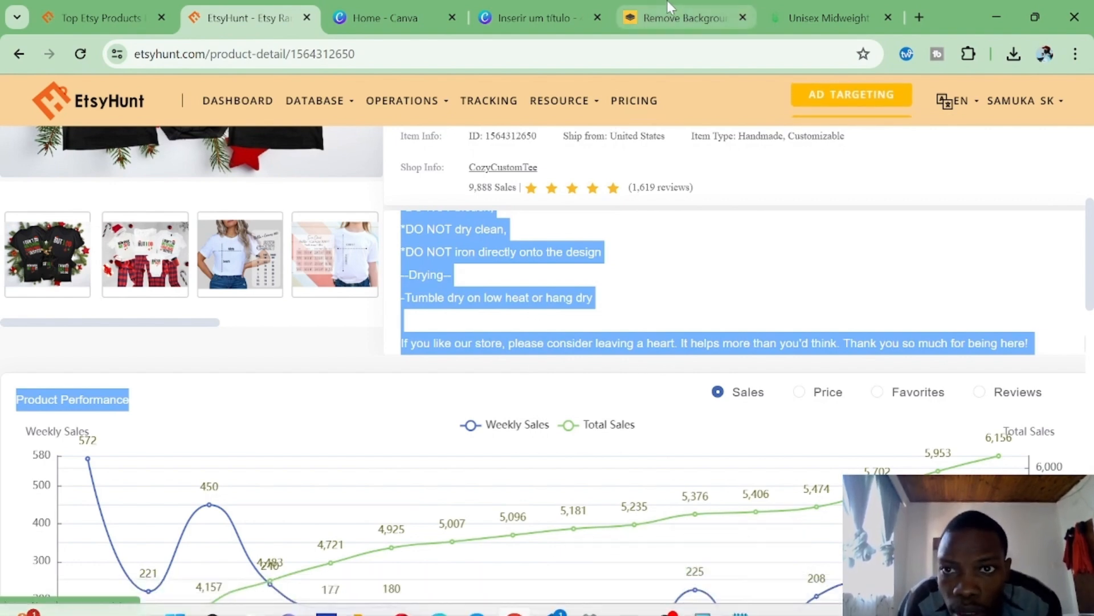
Replace the Printify product description with the copied EtsyHunt listing text and review how it is formatted.
click(829, 18)
scroll(672, 340, down, 1)
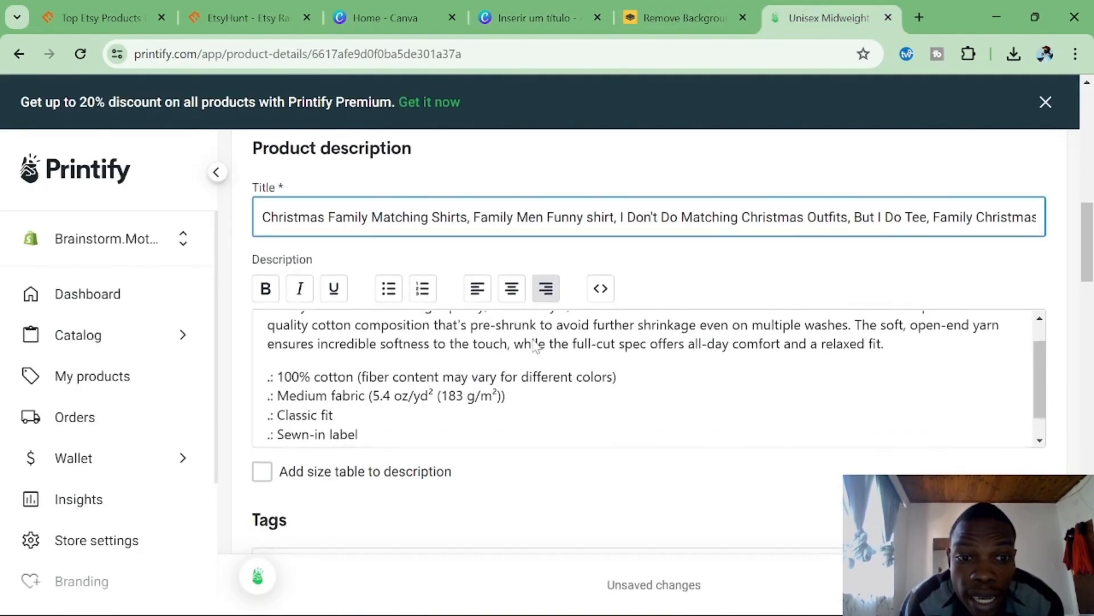
click(649, 377)
key(ctrl+a)
key(ctrl+v)
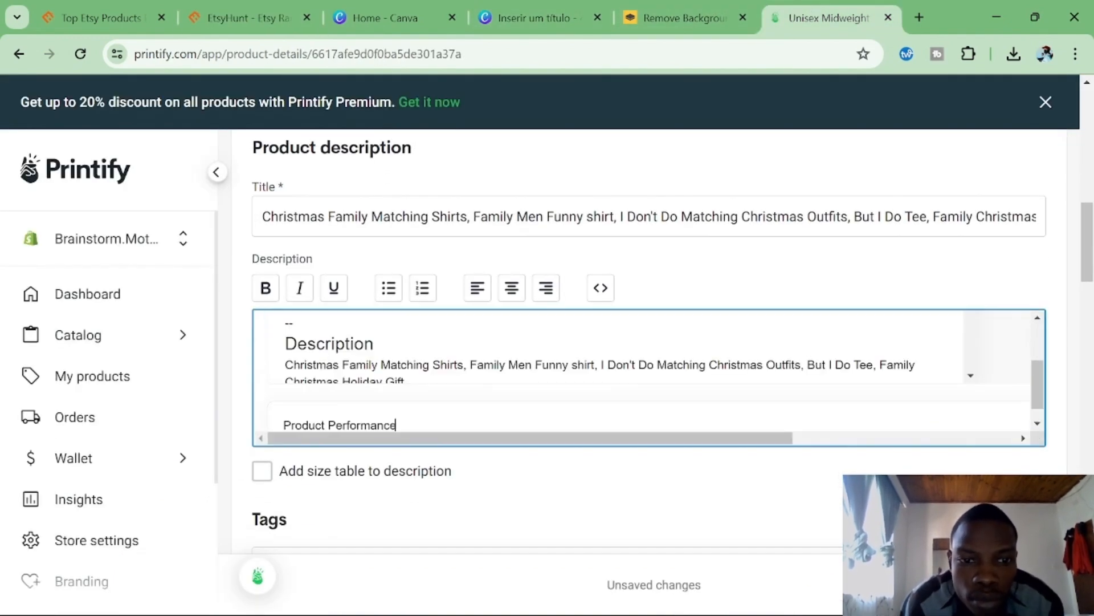
scroll(477, 390, up, 5)
scroll(477, 391, down, 5)
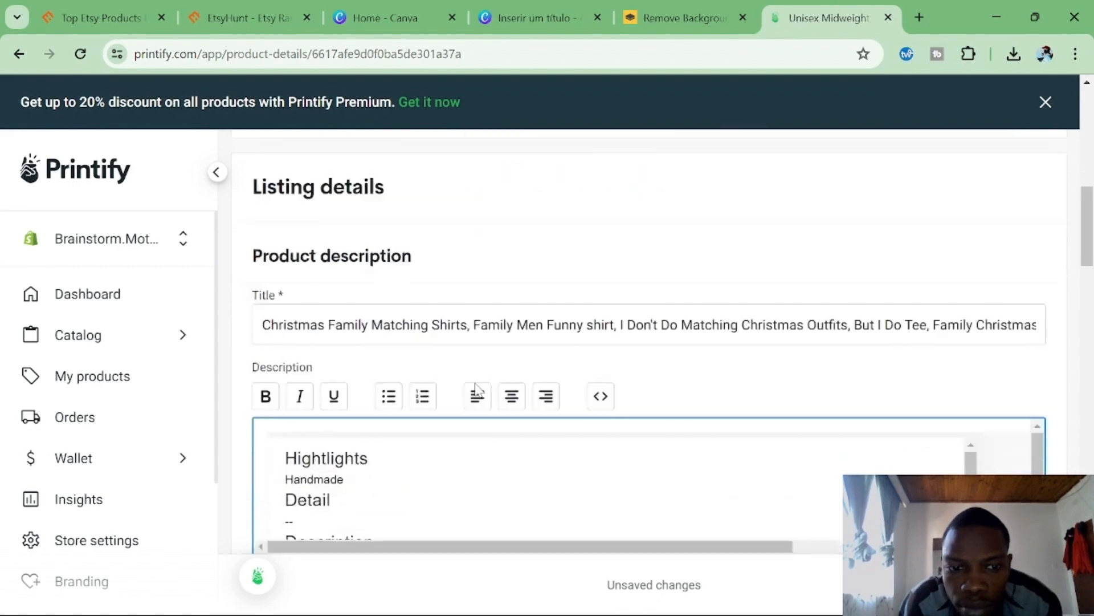
Switch to the Notepad file of slogans and paste the listing text as plain text beneath the last slogan.
click(740, 599)
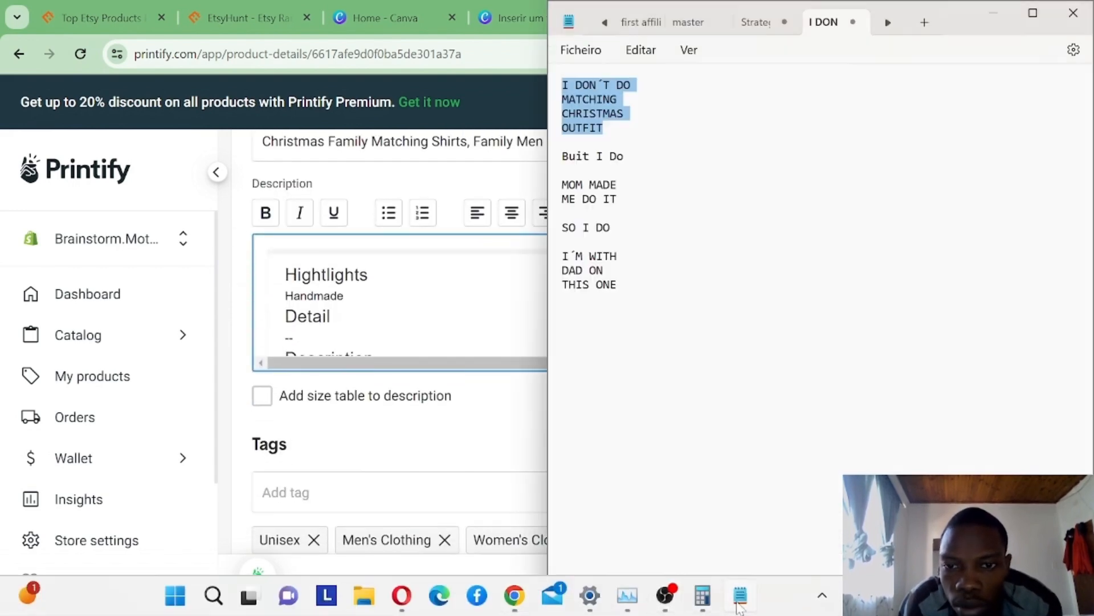
click(672, 428)
key(Return)
key(Return)
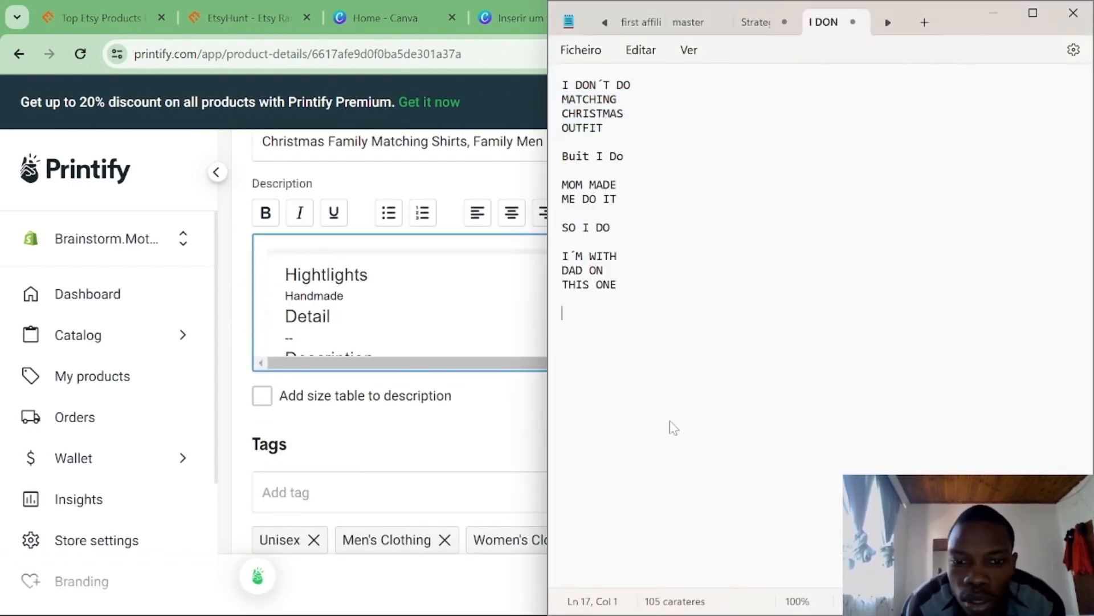
key(ctrl+v)
scroll(627, 249, up, 10)
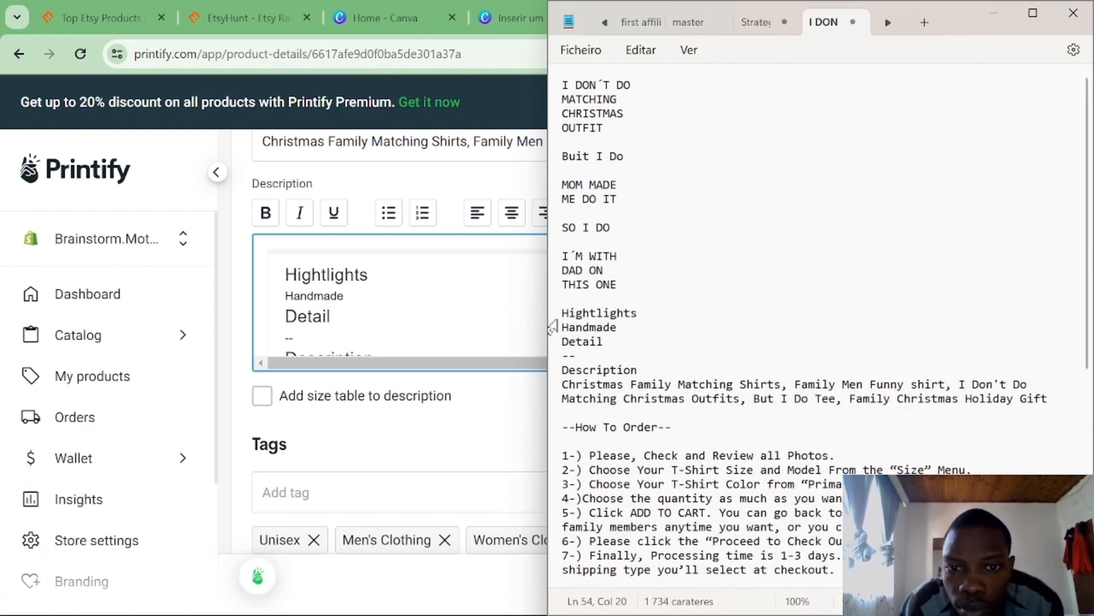
Copy the plain listing text from Notepad and replace the whole Printify description with it.
drag(568, 313, 792, 600)
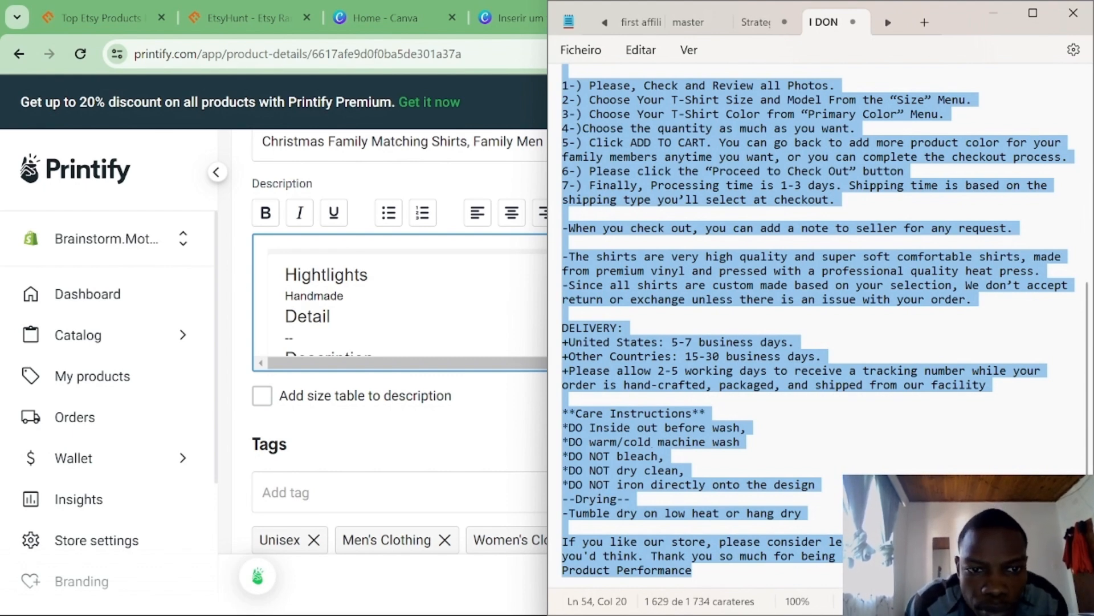
key(alt+Tab)
key(ctrl+a)
key(ctrl+v)
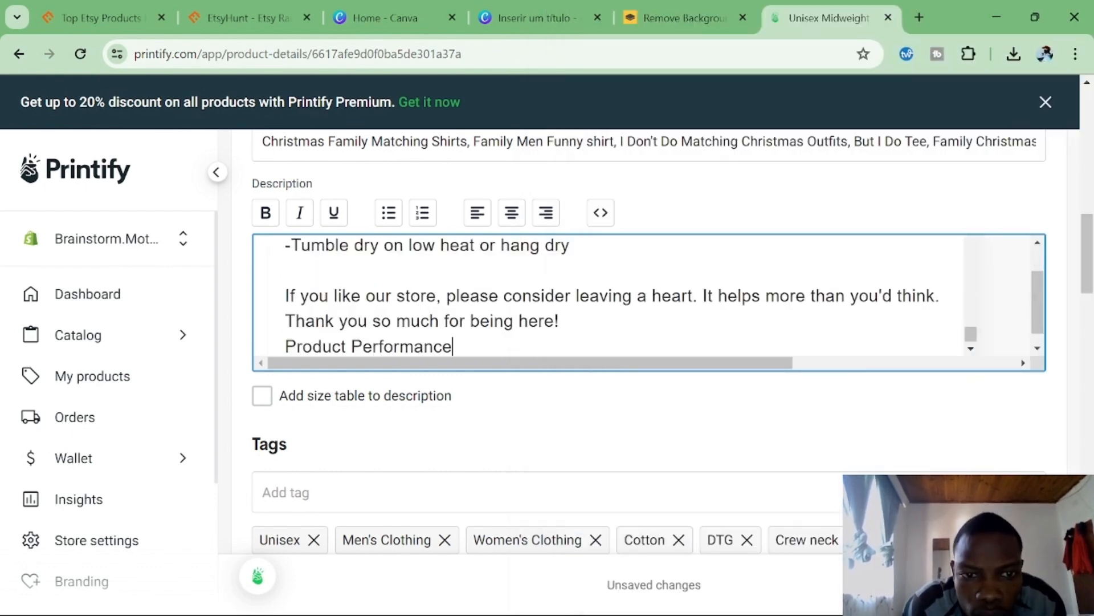
scroll(610, 302, up, 10)
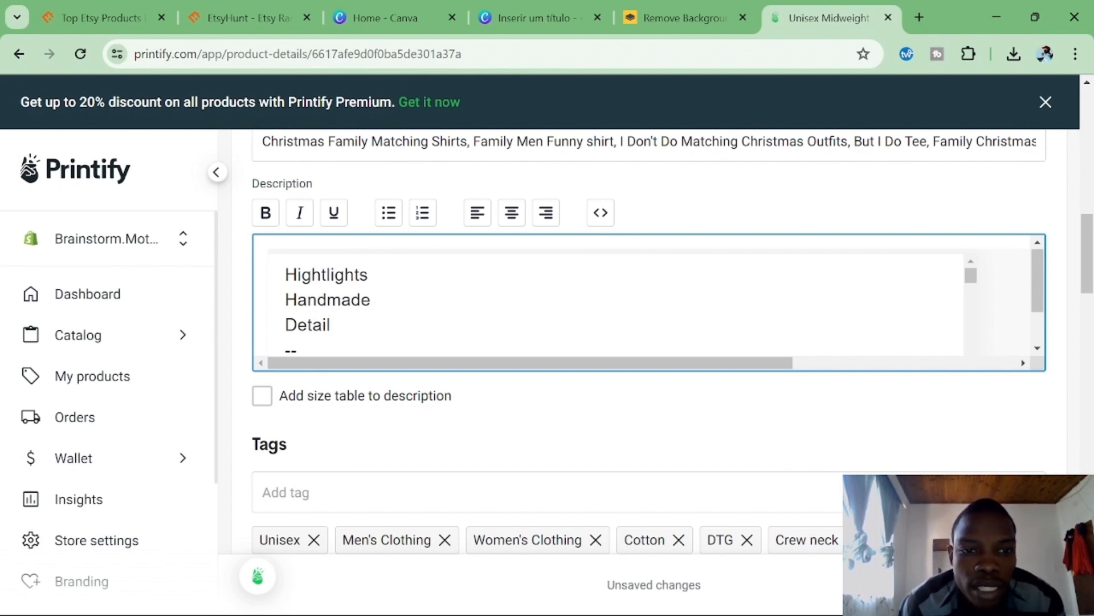
Delete the Hightlights, Handmade, Detail, "--" and Description lines at the start of the product description.
drag(285, 274, 330, 325)
key(BackSpace)
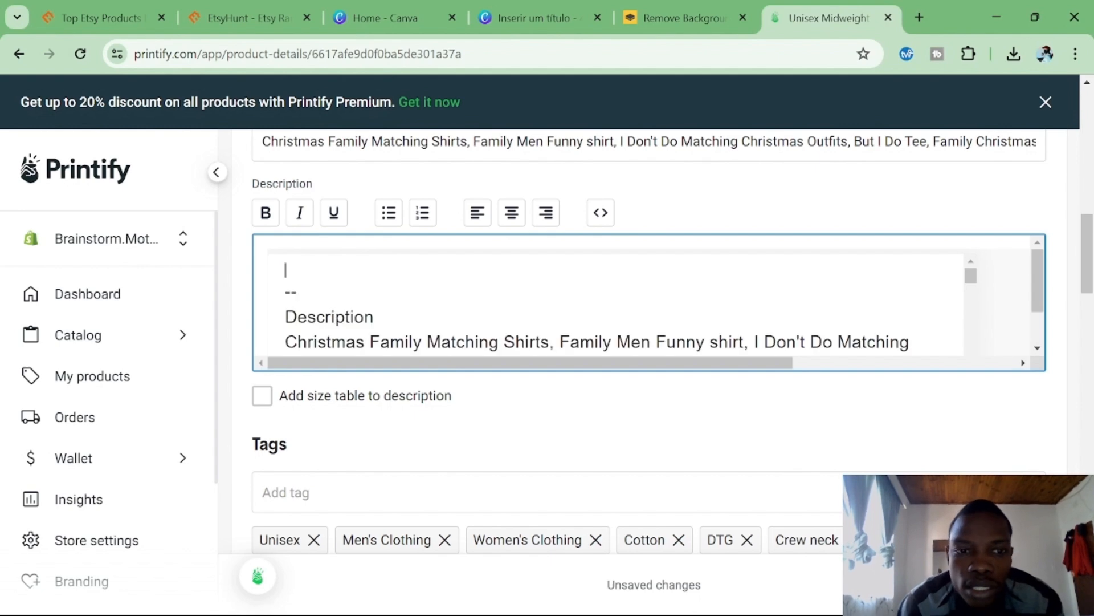
drag(285, 291, 374, 317)
key(BackSpace)
key(BackSpace)
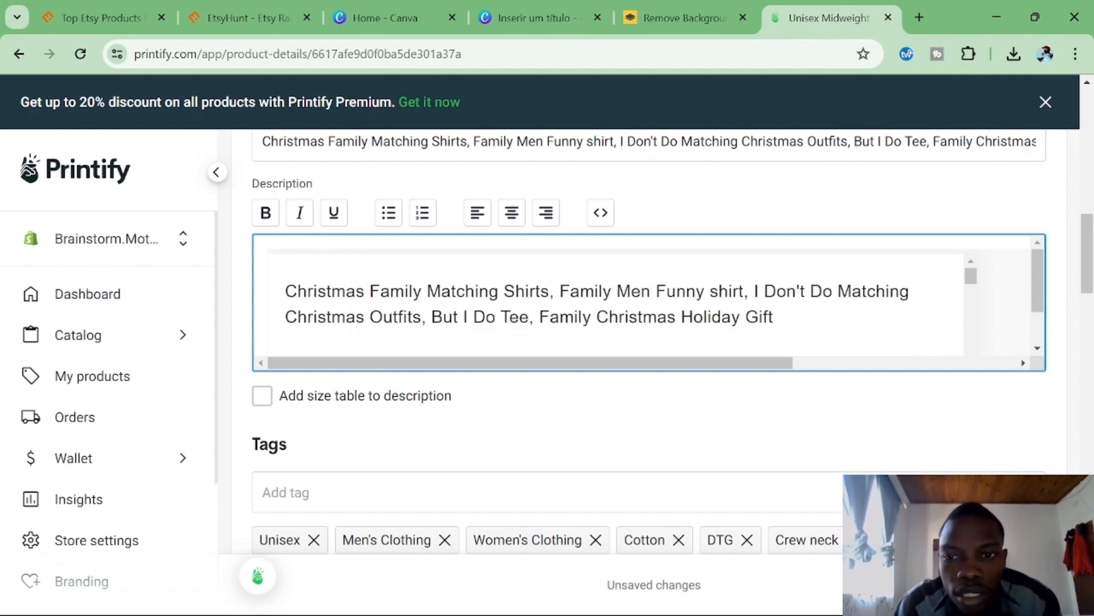
key(Delete)
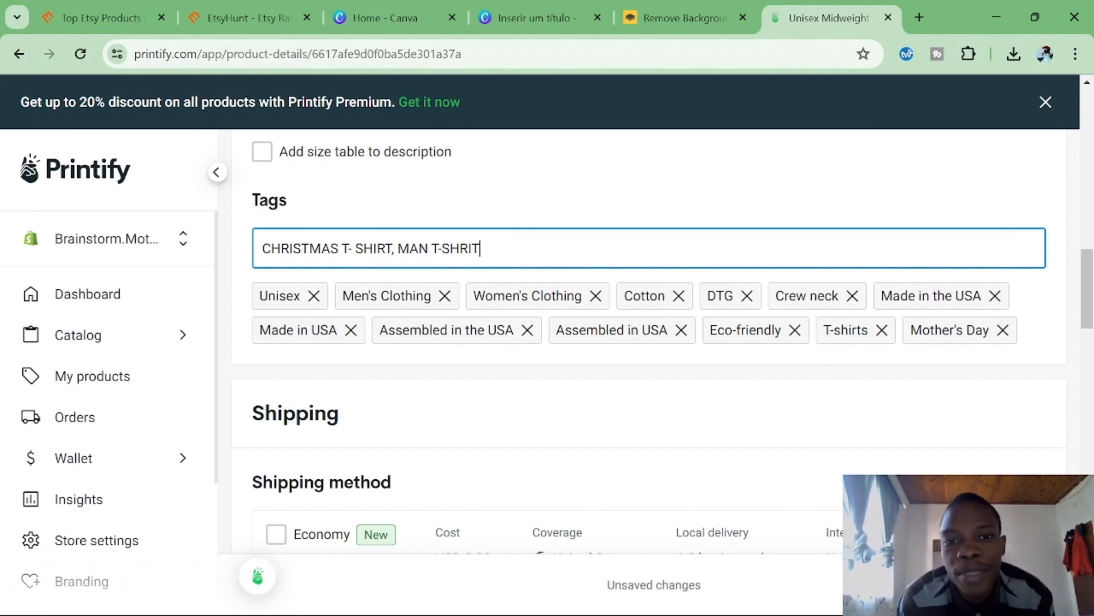
Examine the shipping methods' costs, coverage and delivery times, and the shipping profile setting.
scroll(696, 258, down, 5)
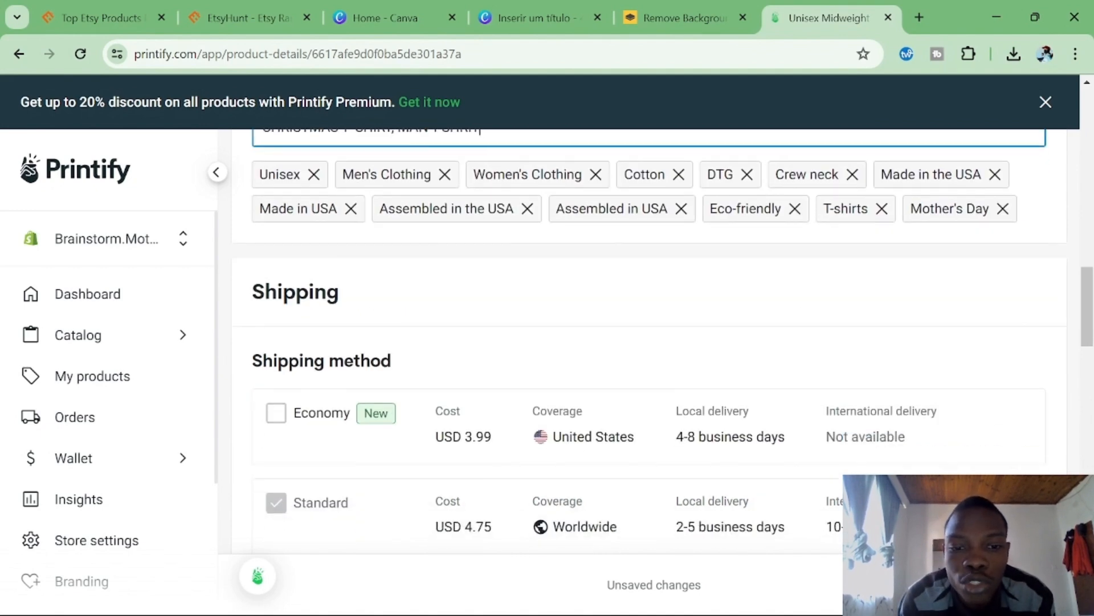
scroll(694, 258, down, 2)
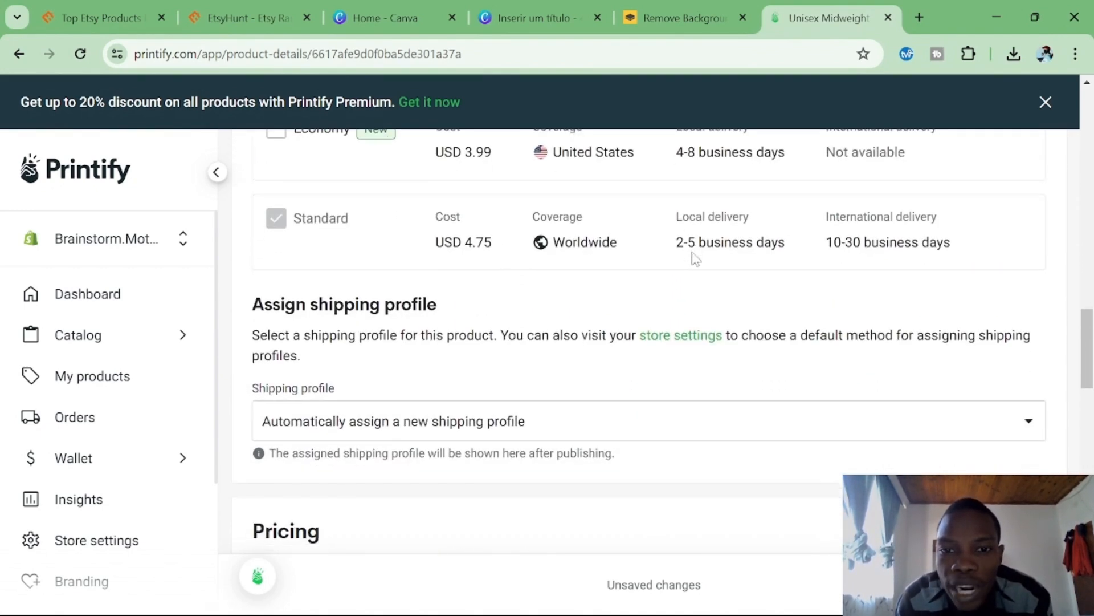
scroll(693, 257, up, 2)
Examine the pricing table's retail price, profit, profit margin, production cost and buyer shipping cost for each shirt size.
scroll(692, 252, down, 6)
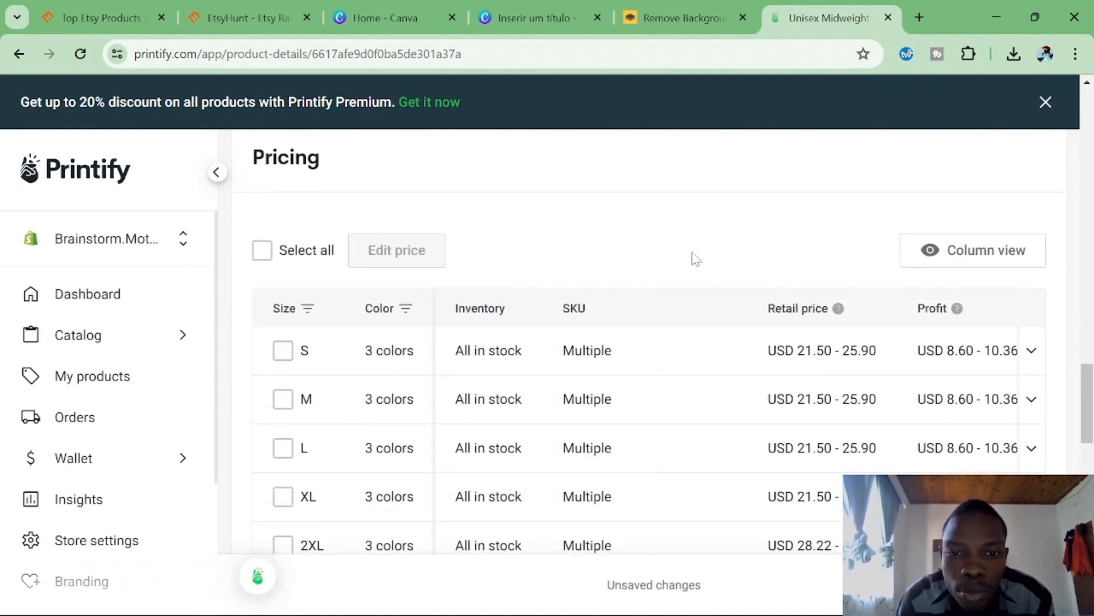
scroll(696, 259, down, 1)
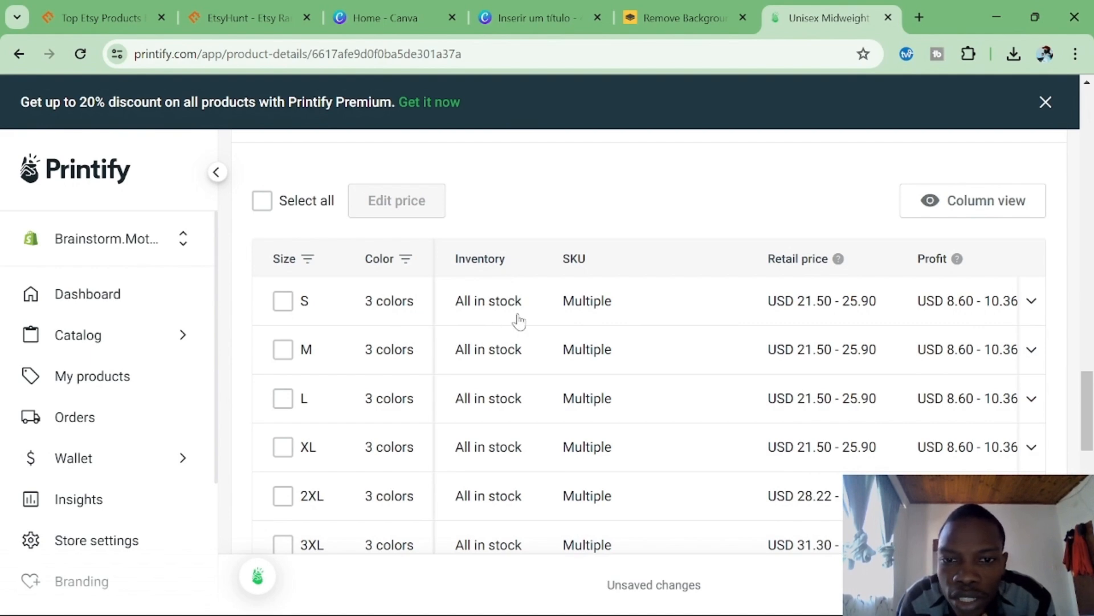
scroll(599, 320, right, 1)
scroll(599, 319, right, 3)
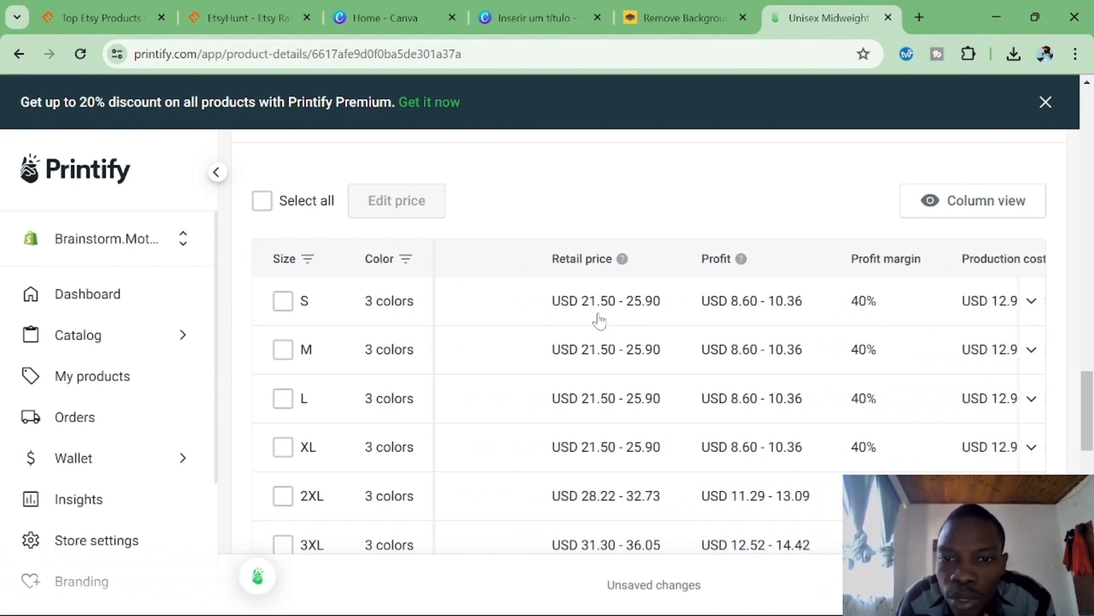
click(647, 323)
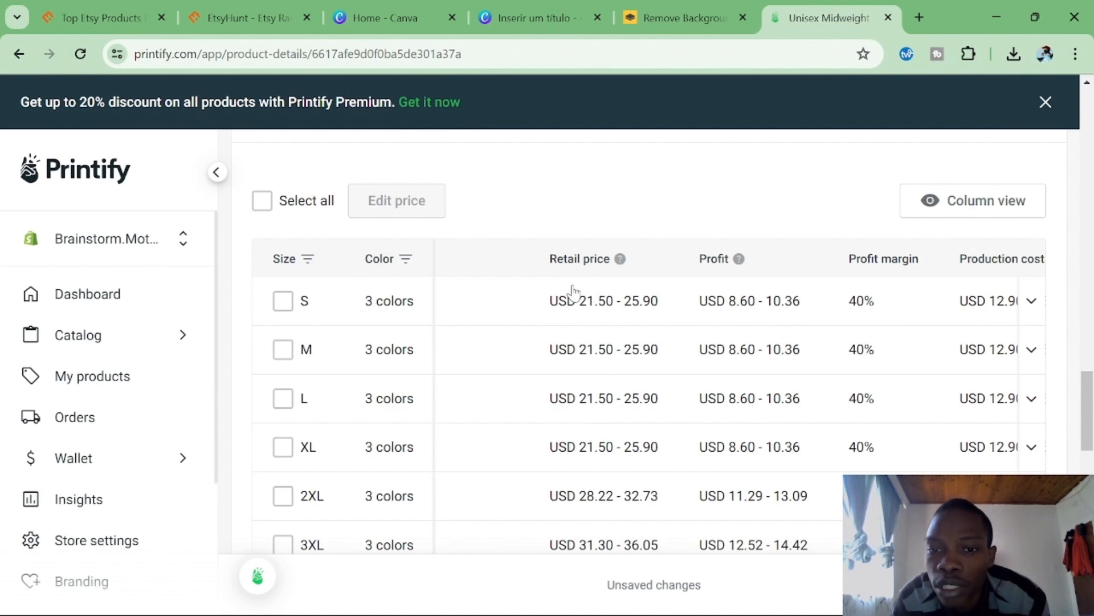
scroll(647, 294, right, 3)
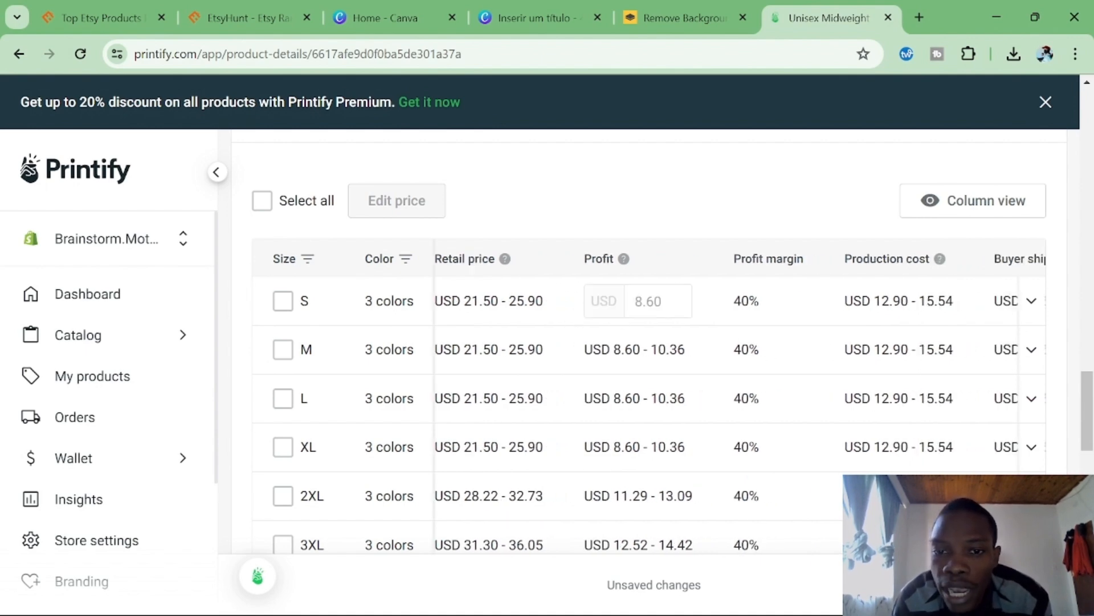
scroll(701, 276, right, 1)
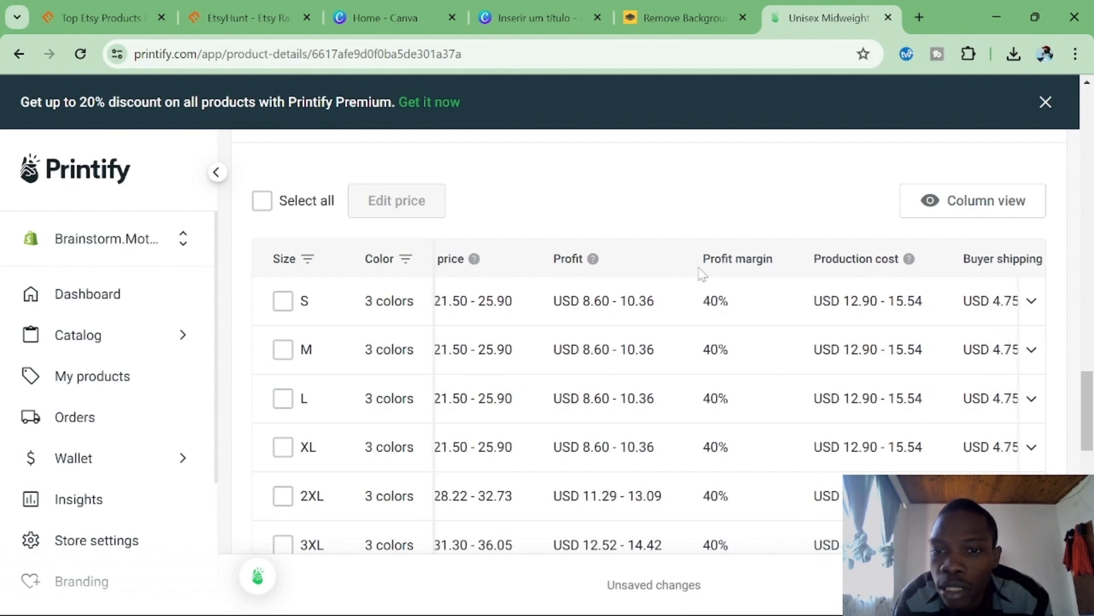
scroll(701, 276, right, 5)
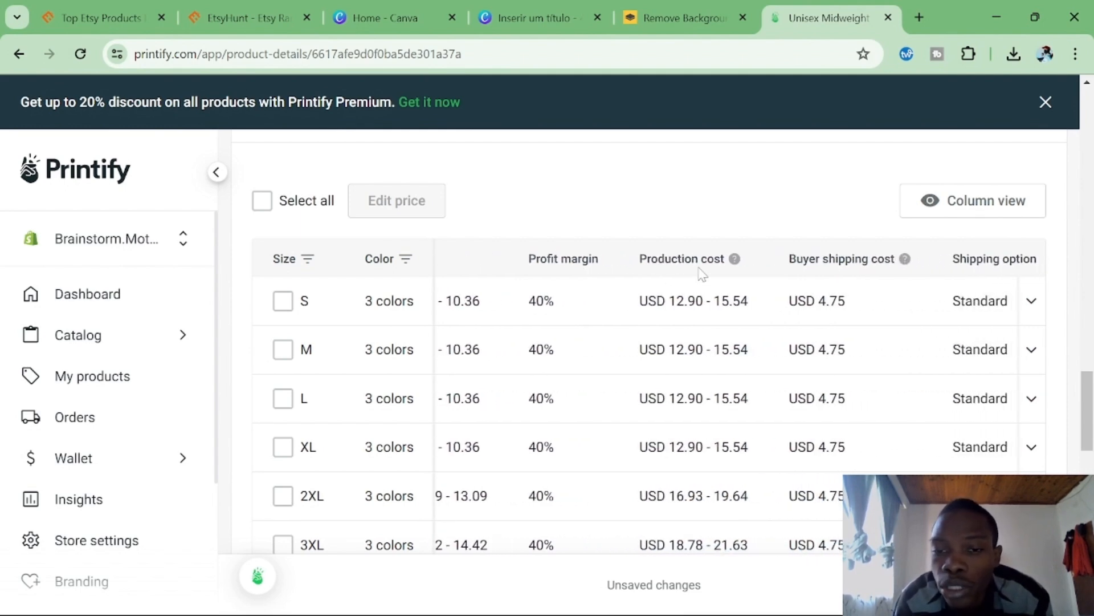
scroll(702, 274, left, 3)
scroll(703, 275, right, 2)
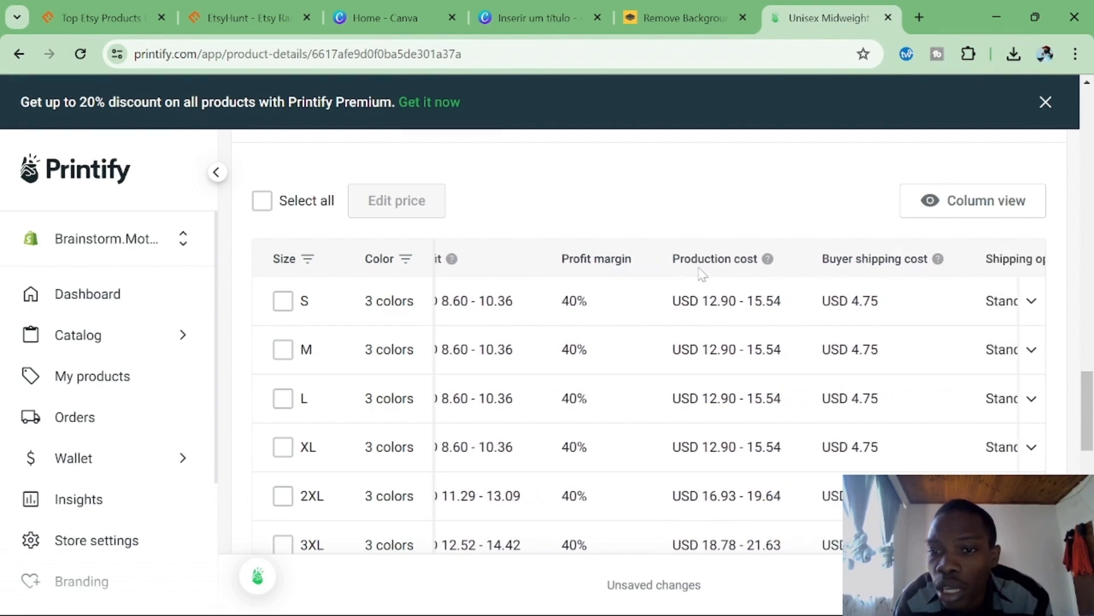
scroll(702, 275, right, 2)
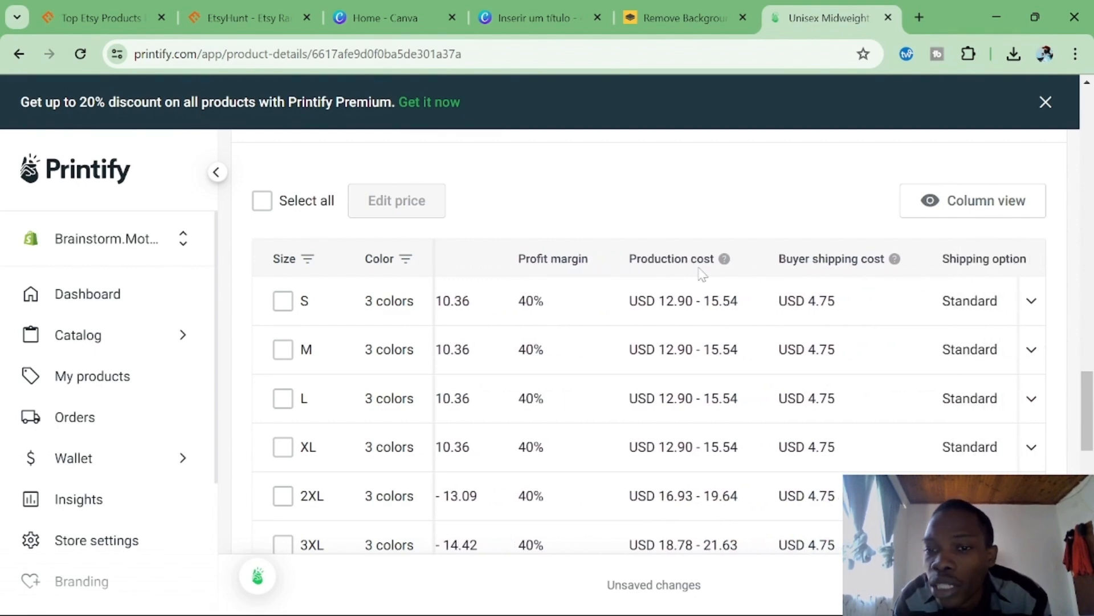
scroll(702, 275, left, 6)
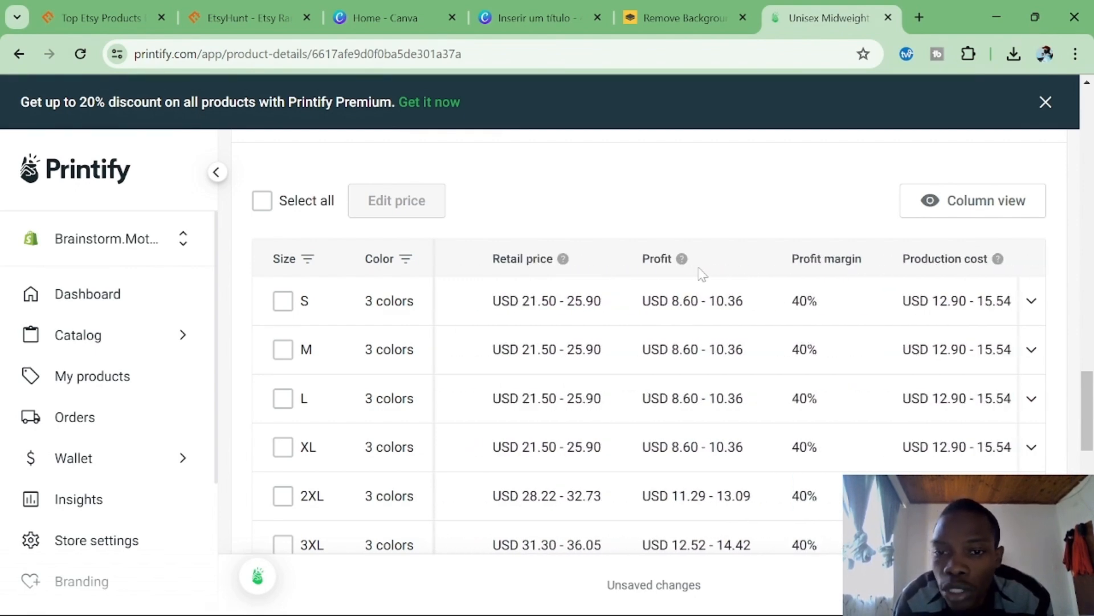
Set the retail price of the size S shirts to USD 24.99 in the pricing table.
scroll(702, 274, left, 2)
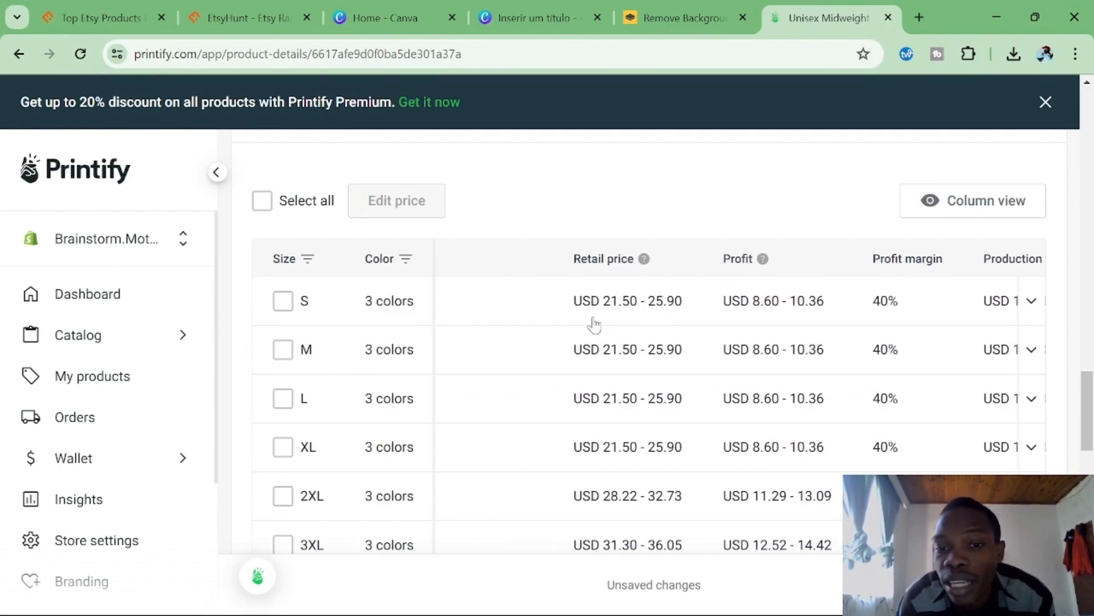
click(627, 301)
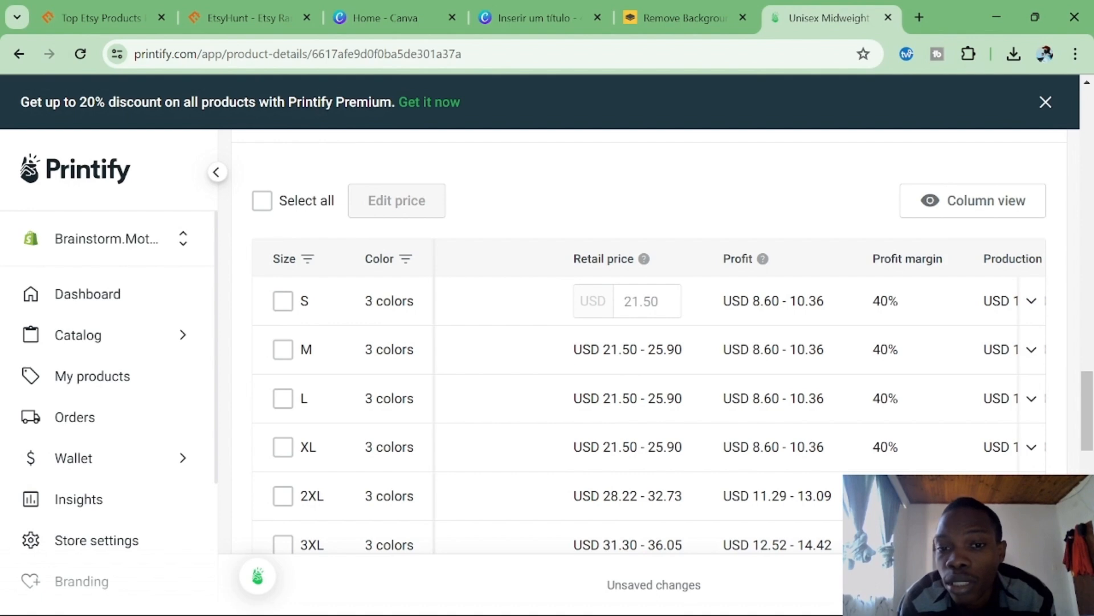
drag(663, 301, 632, 301)
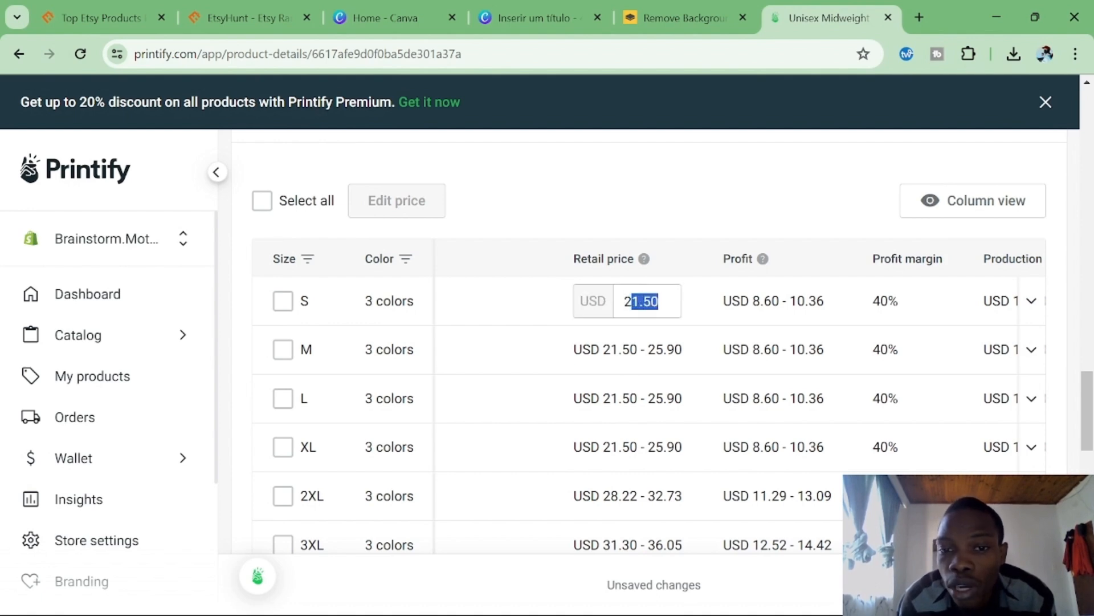
text(5)
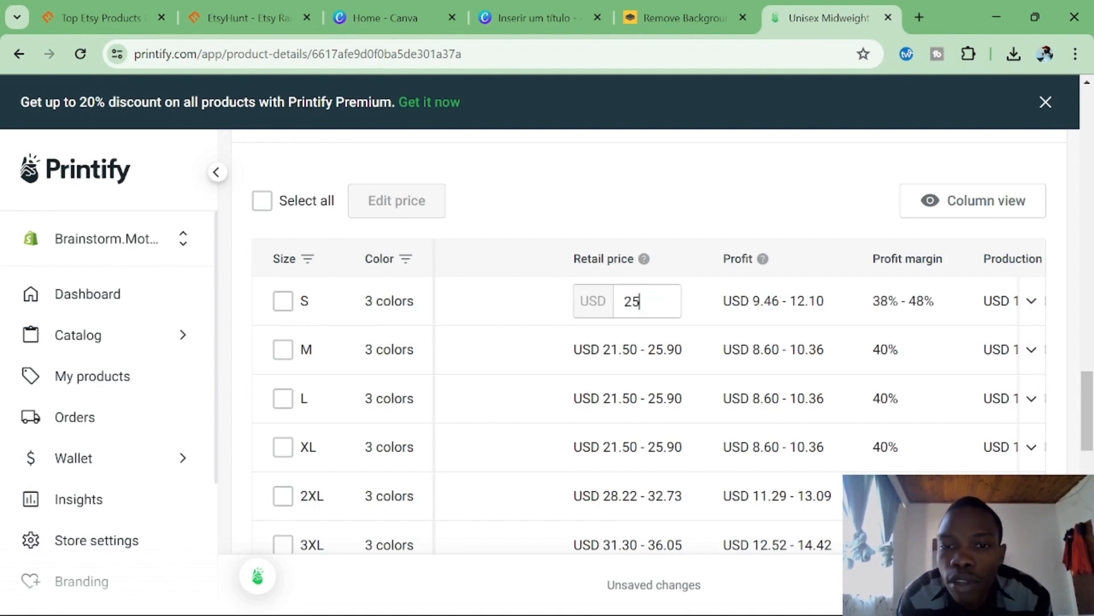
key(BackSpace)
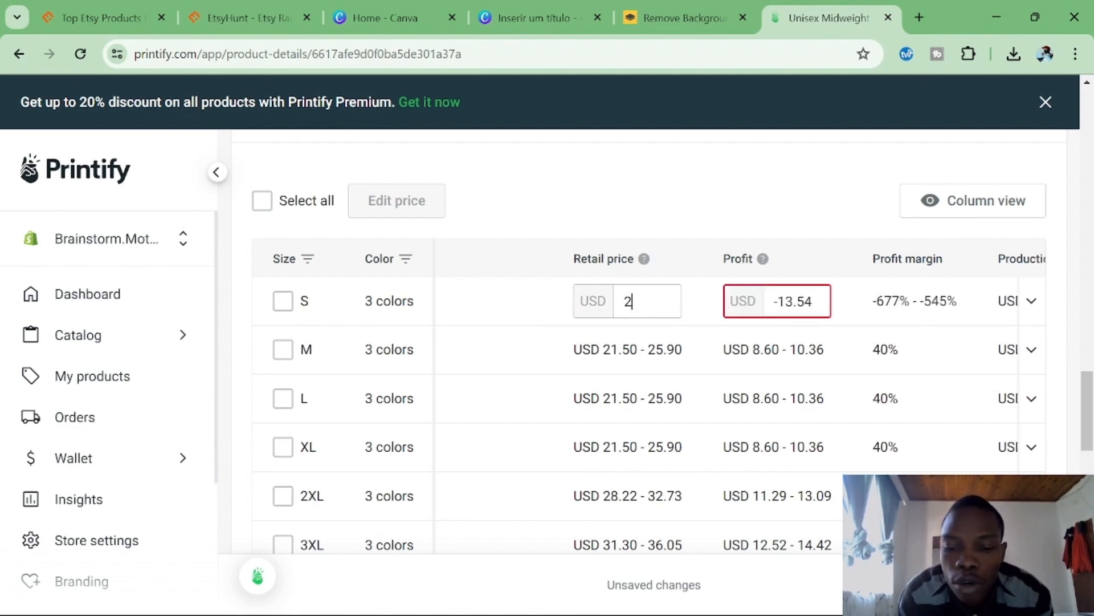
text(4.99)
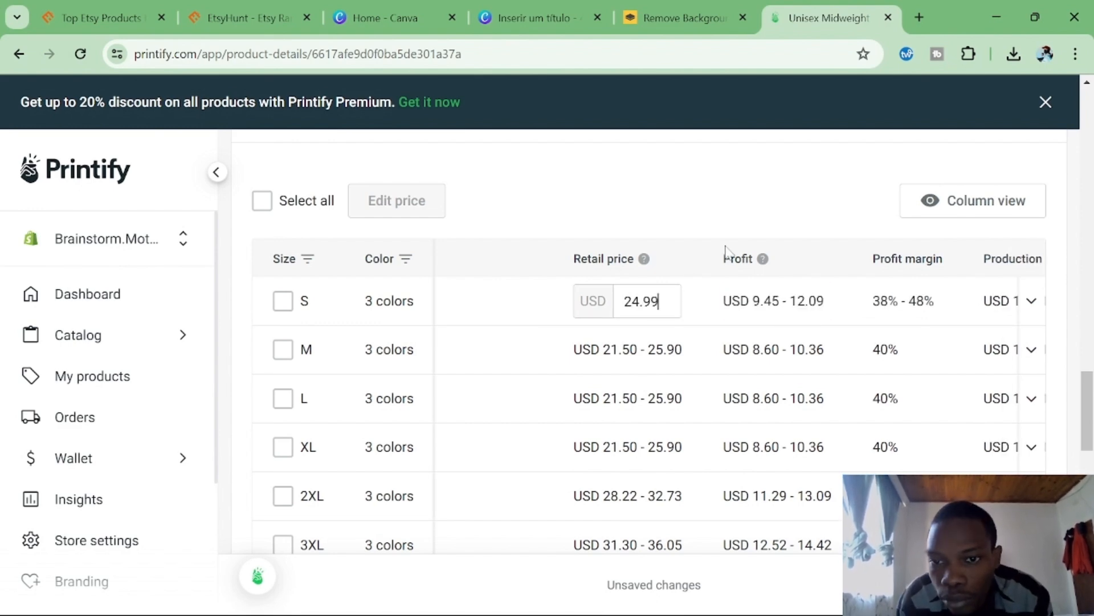
Select all size and color variants and bulk-update their retail price to USD 24.99.
click(397, 199)
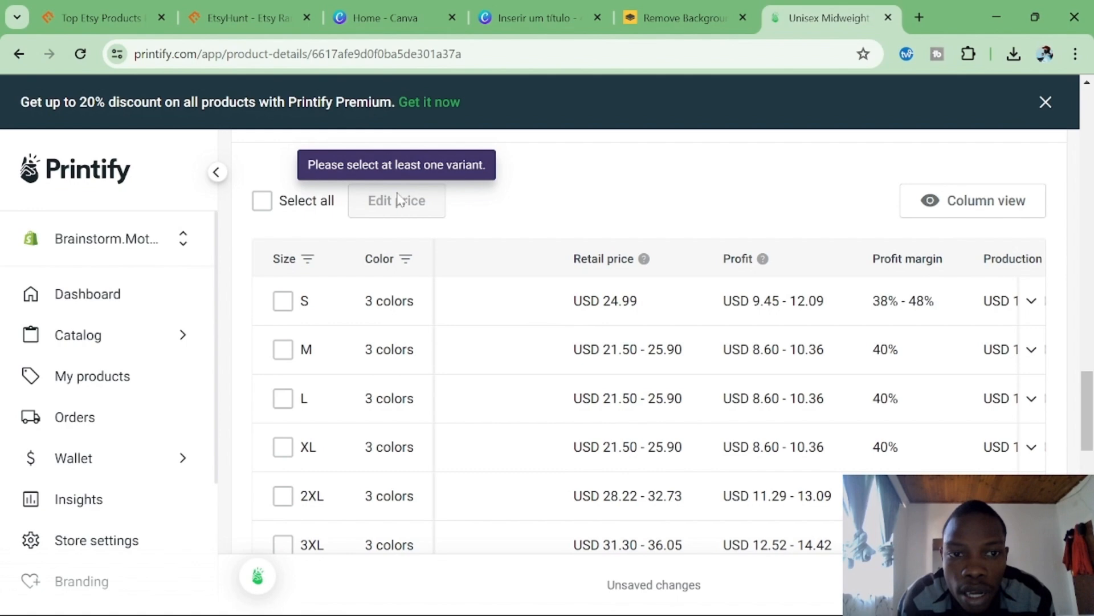
click(262, 202)
click(456, 200)
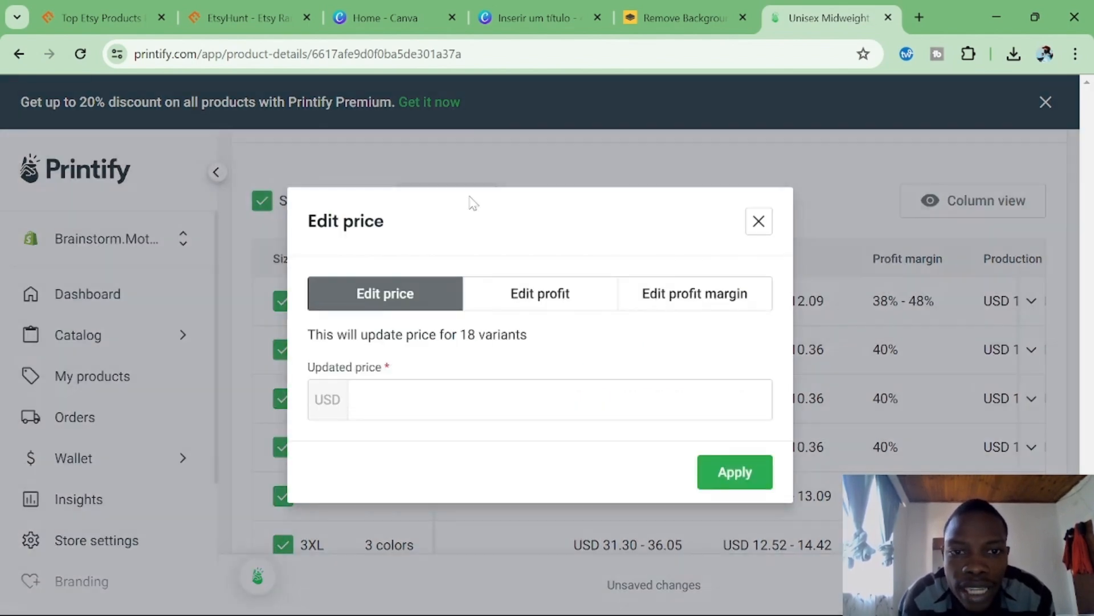
click(431, 399)
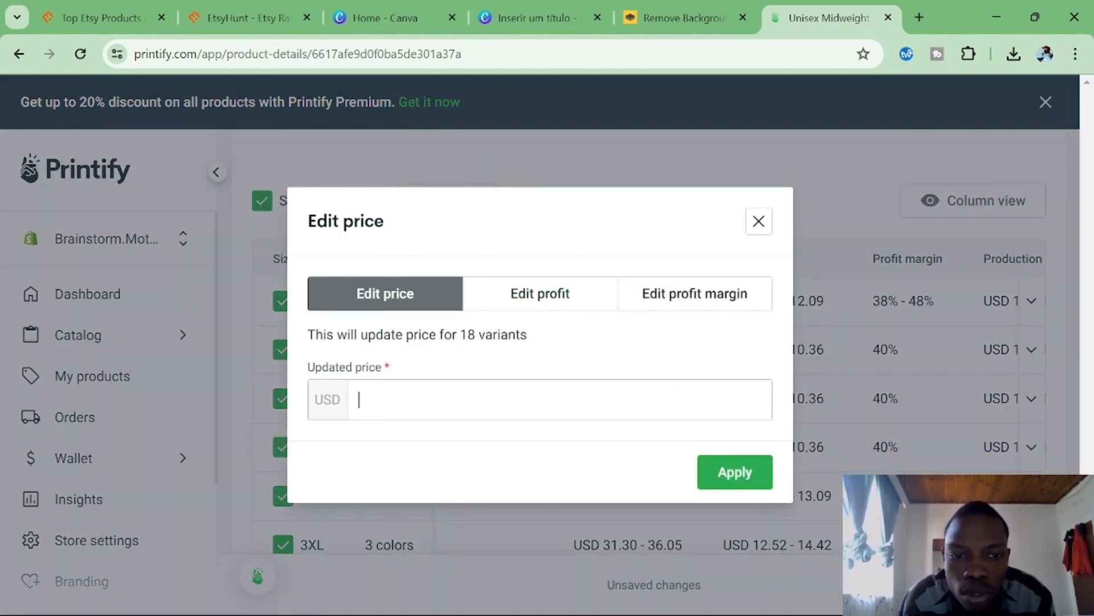
text(2)
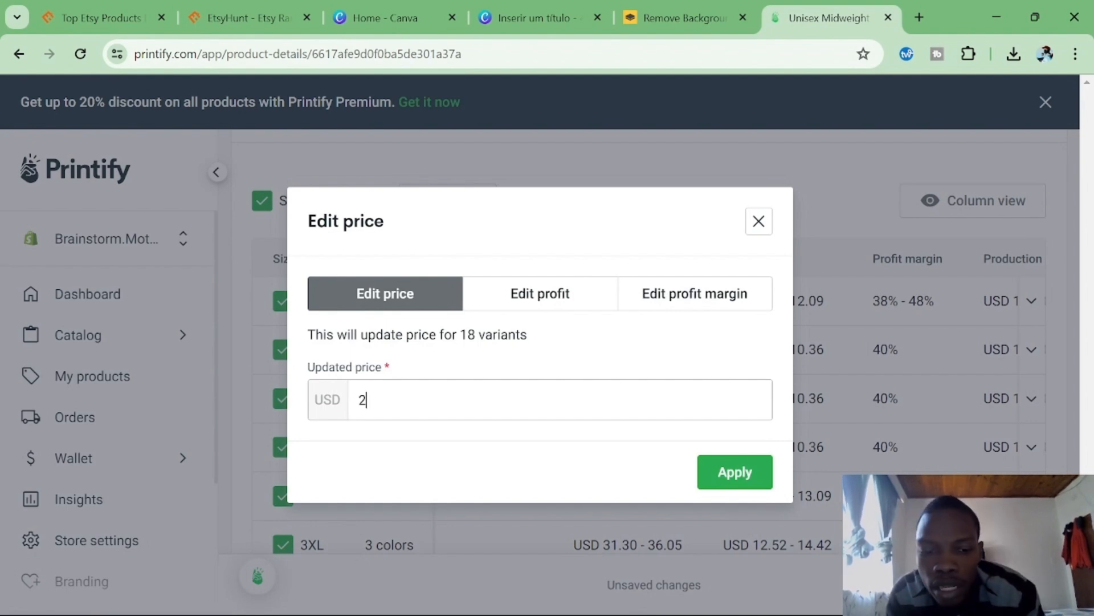
text(4.99)
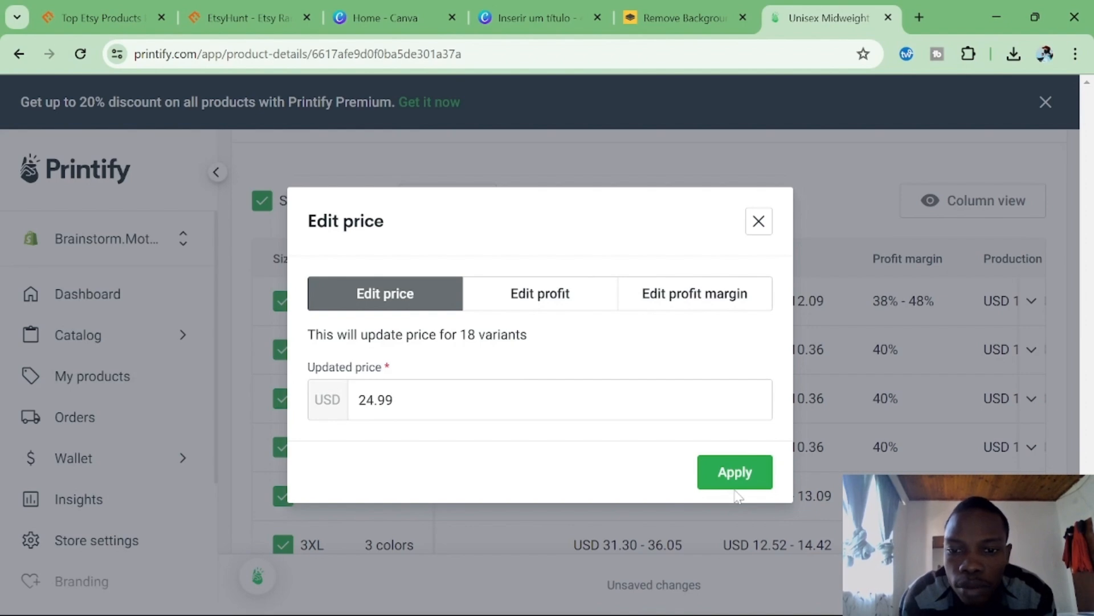
click(769, 479)
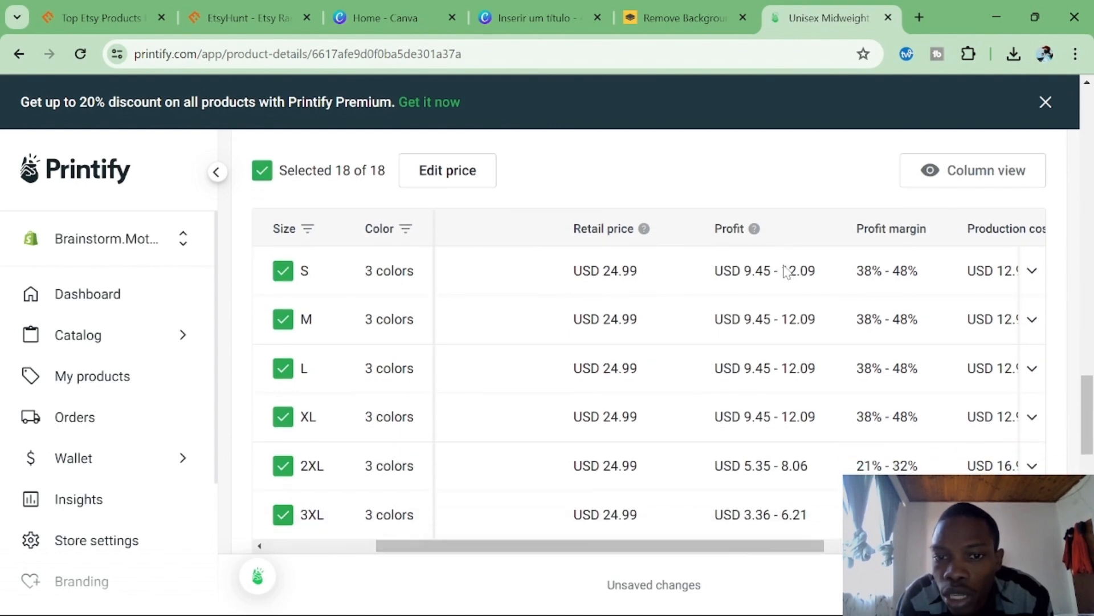
Review each shirt size's profit and margin, and the publishing settings for product visibility, variant visibility, synced details and Shopify collections.
scroll(785, 270, down, 2)
scroll(785, 272, down, 1)
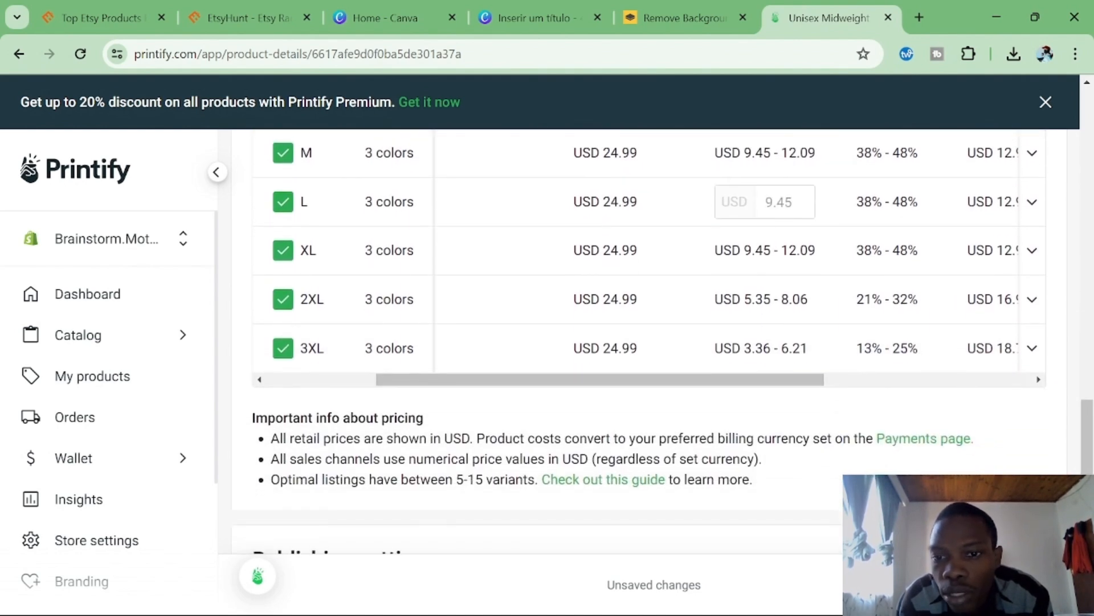
scroll(784, 272, up, 2)
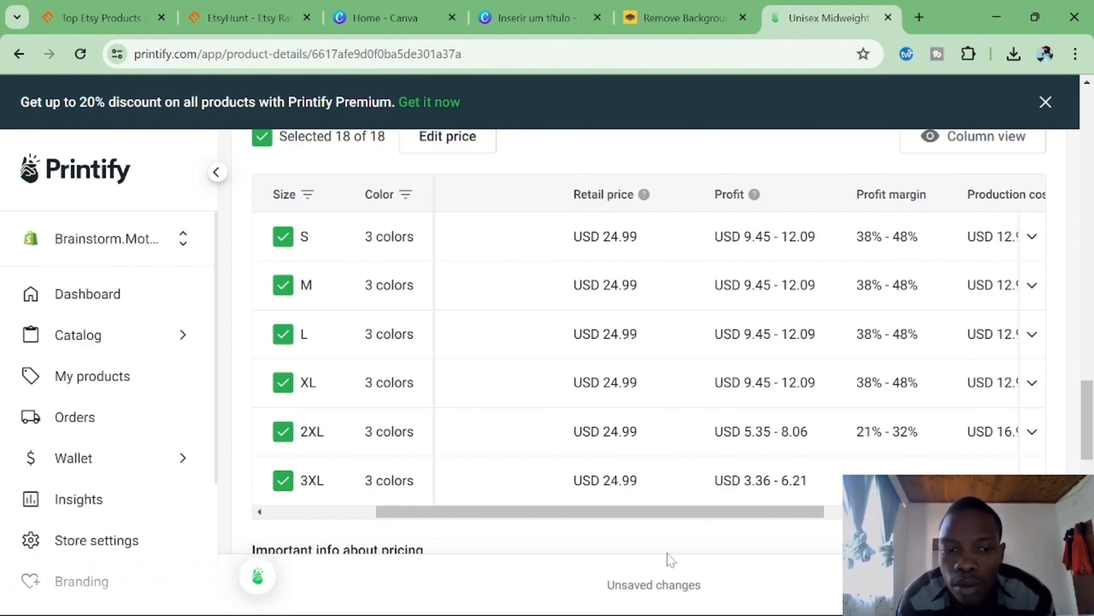
scroll(667, 558, down, 4)
scroll(668, 561, down, 3)
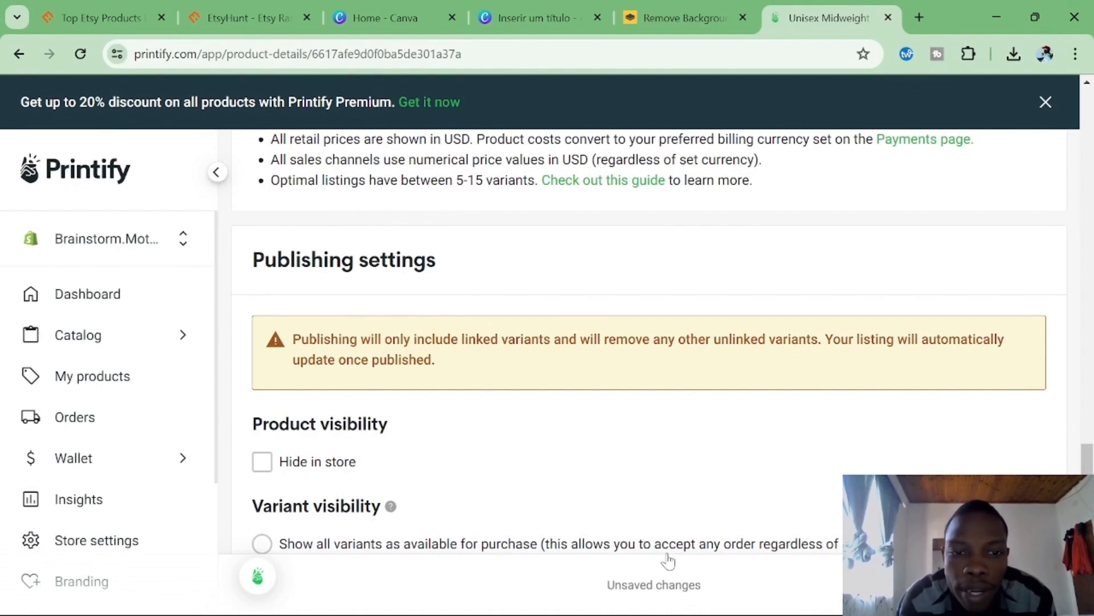
scroll(545, 397, down, 10)
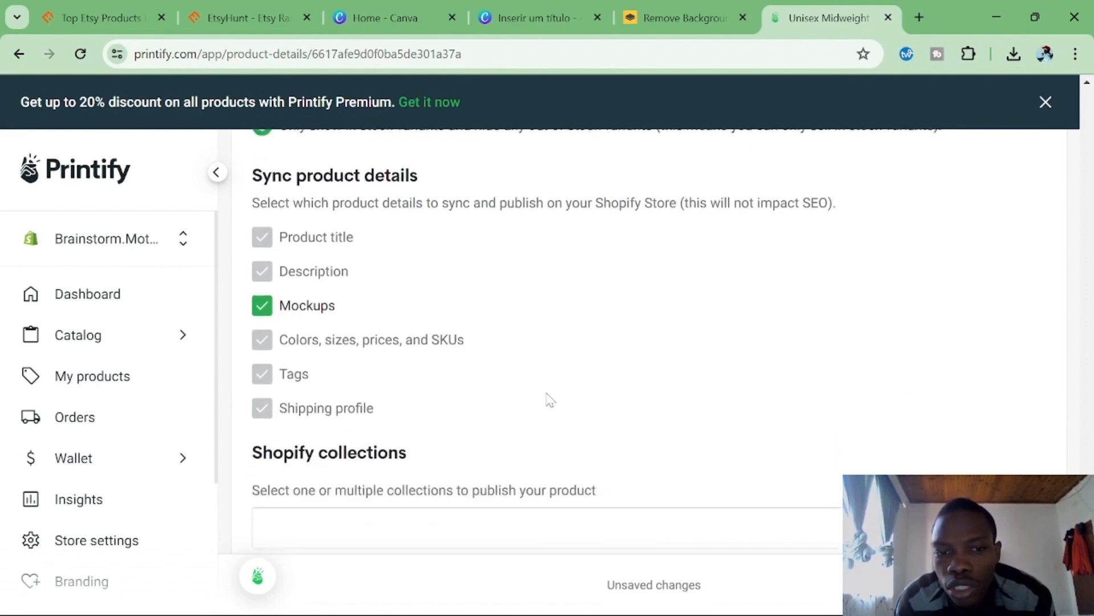